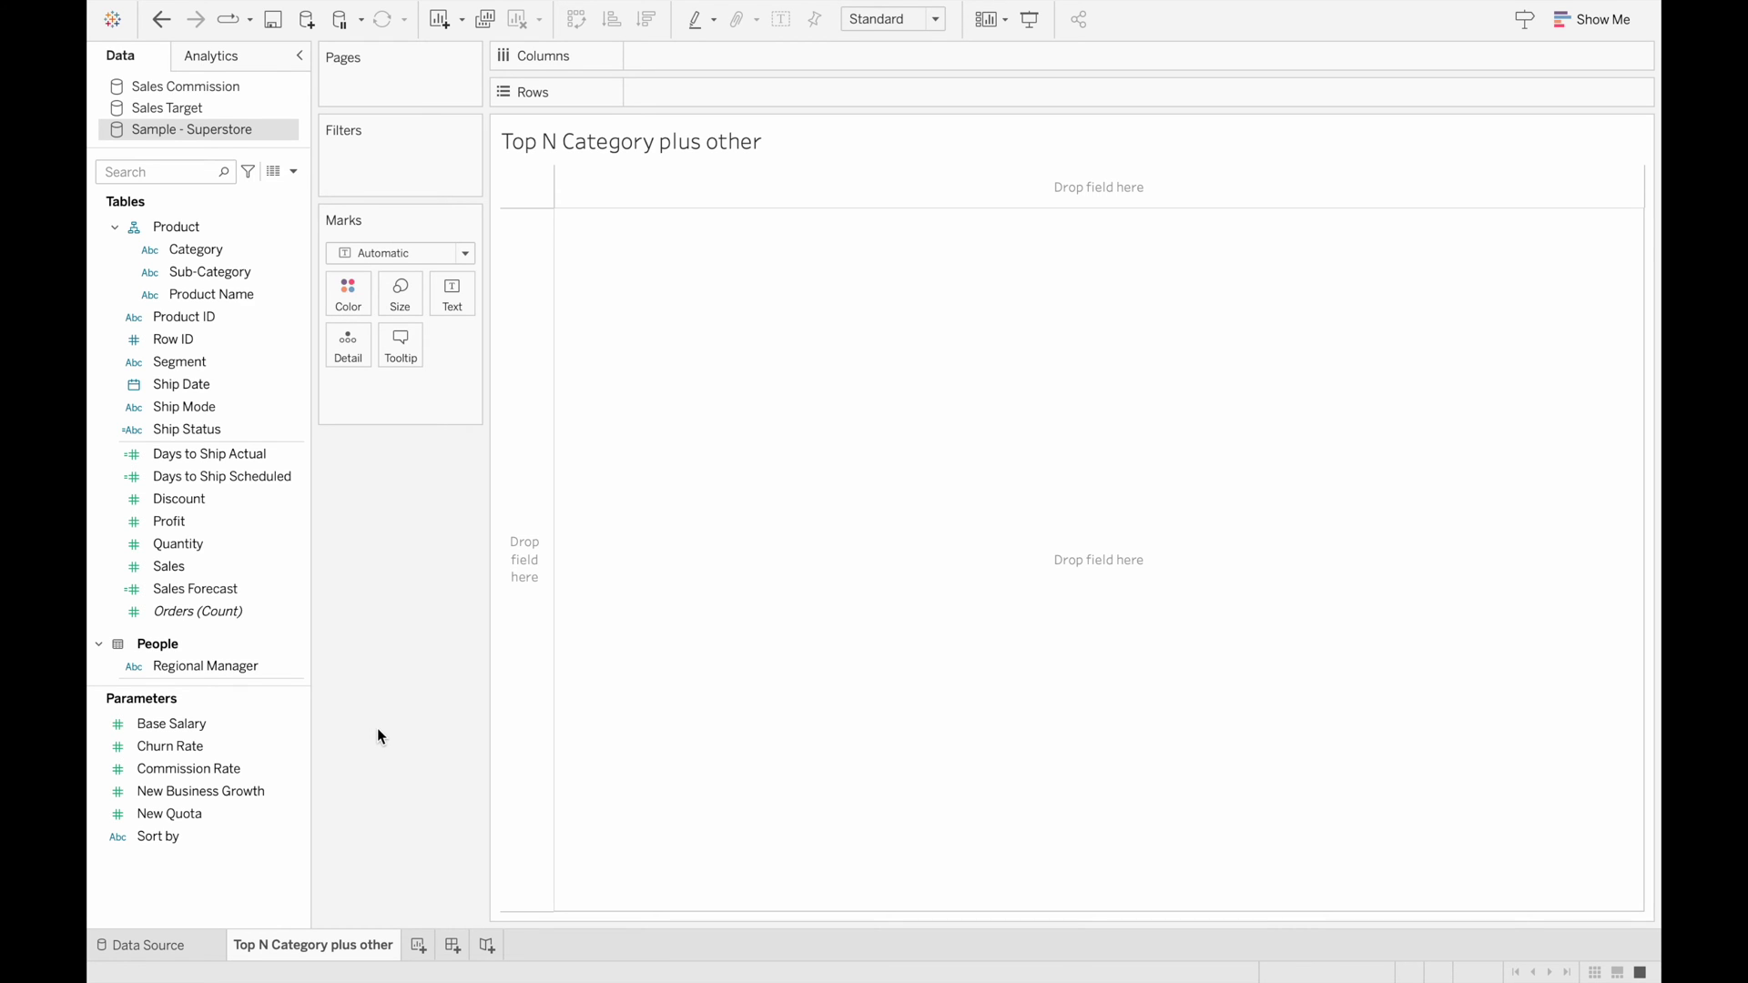
# - Create a parameter named "Top N sub-category" with the Integer data type
pyautogui.rightClick(237, 909)
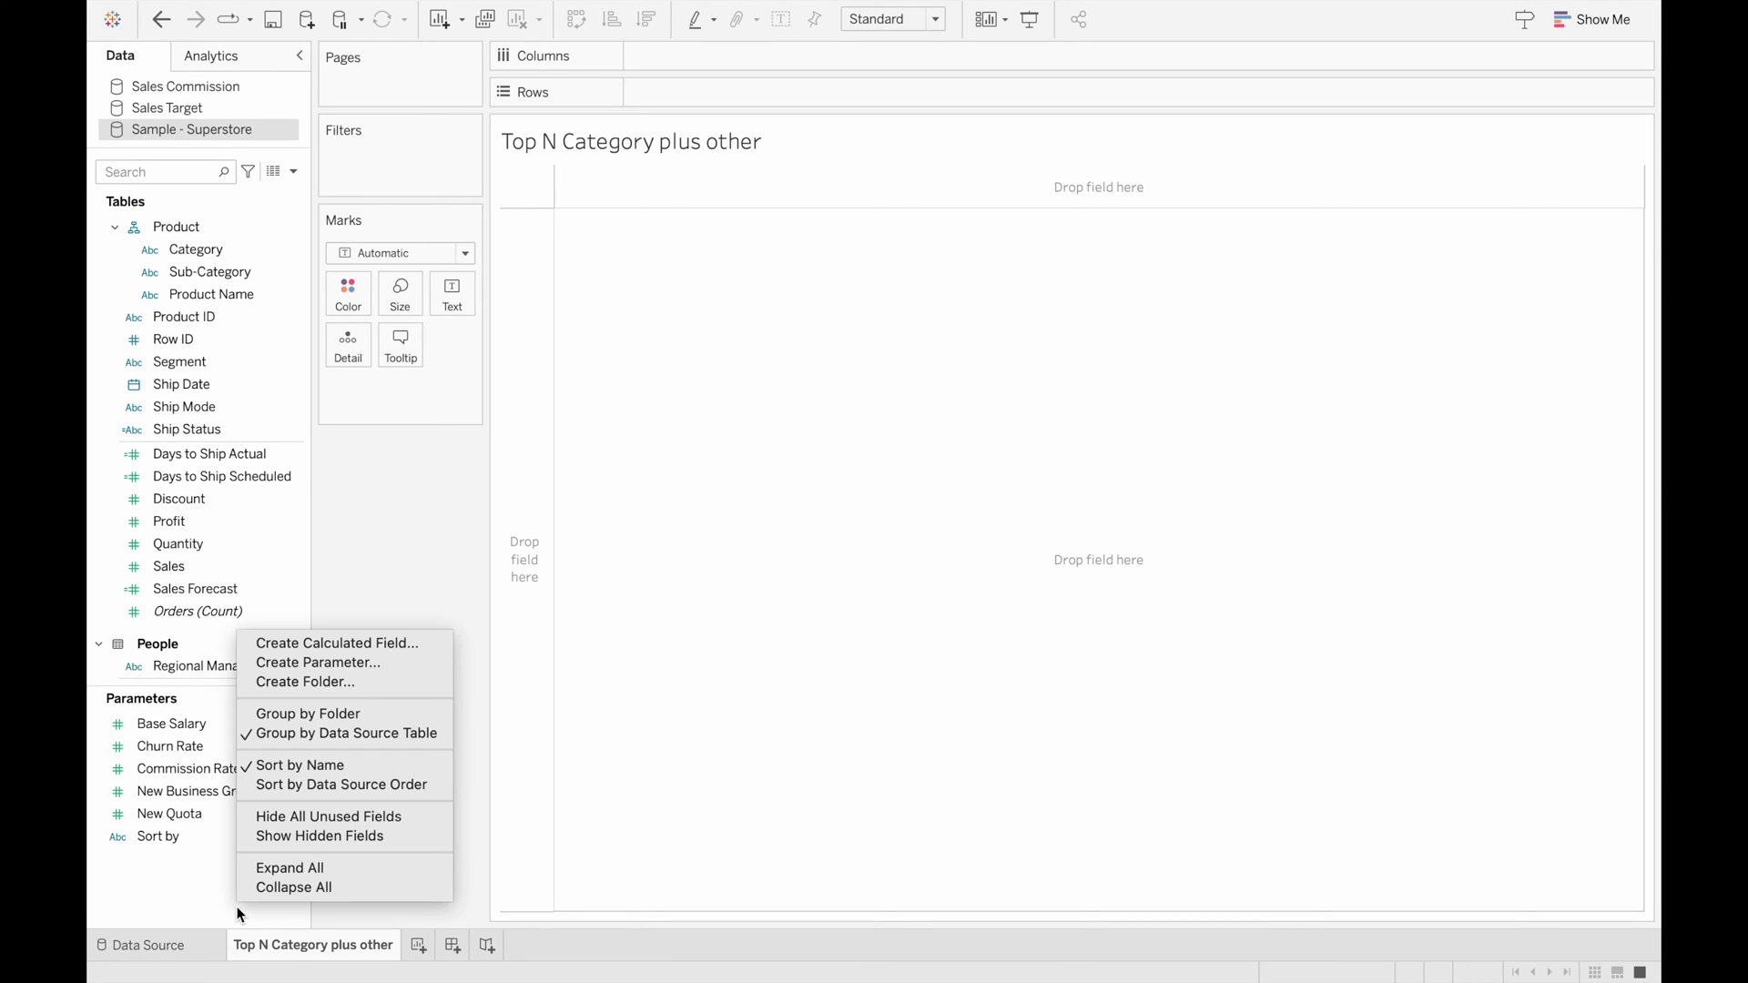
pyautogui.click(375, 661)
pyautogui.write('Top N sub-')
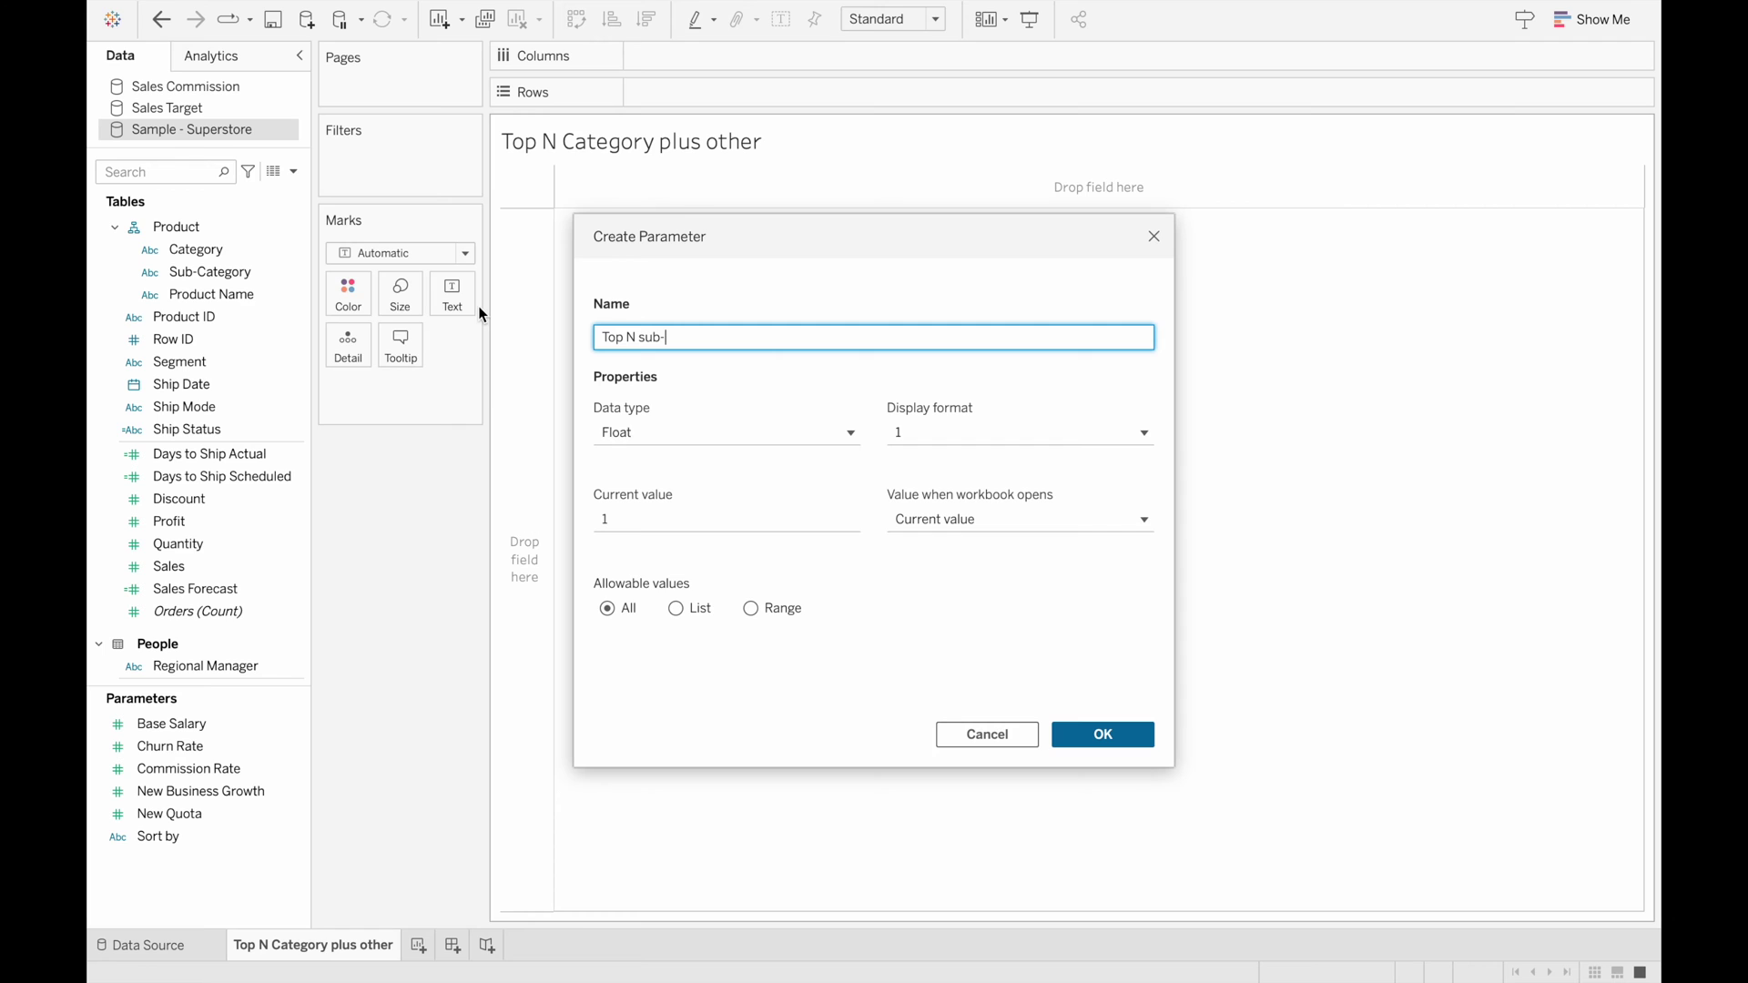
pyautogui.write('category')
pyautogui.click(764, 432)
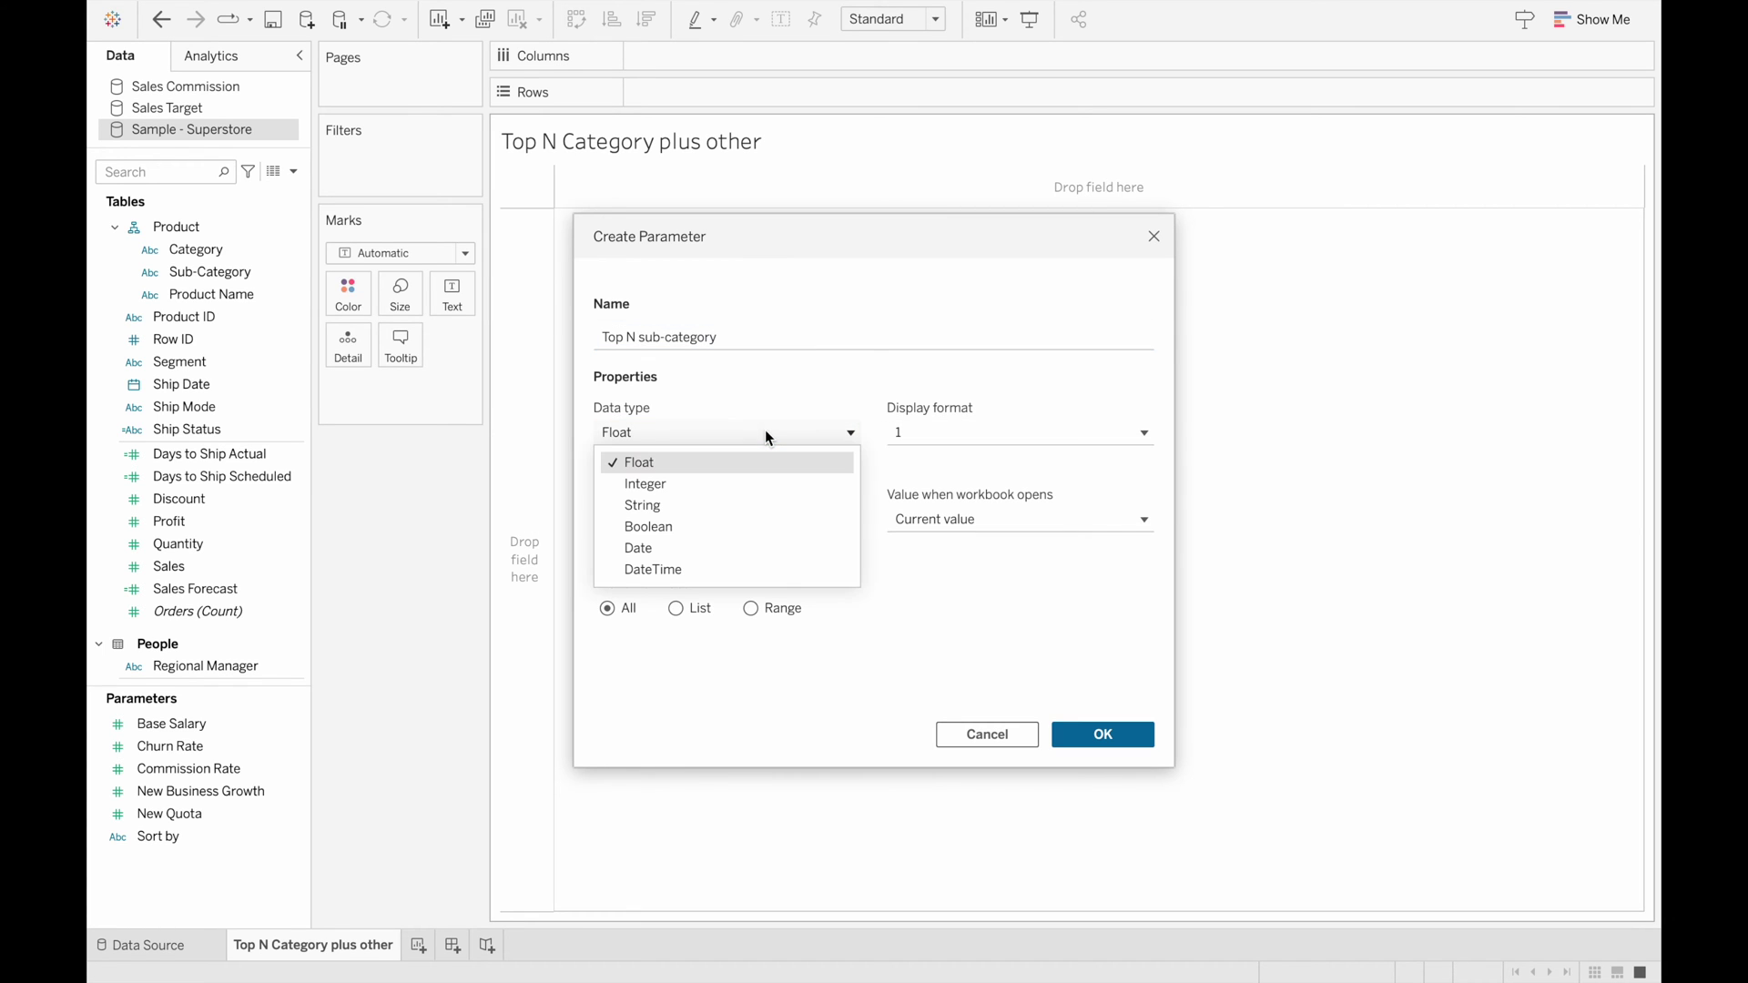
pyautogui.click(713, 485)
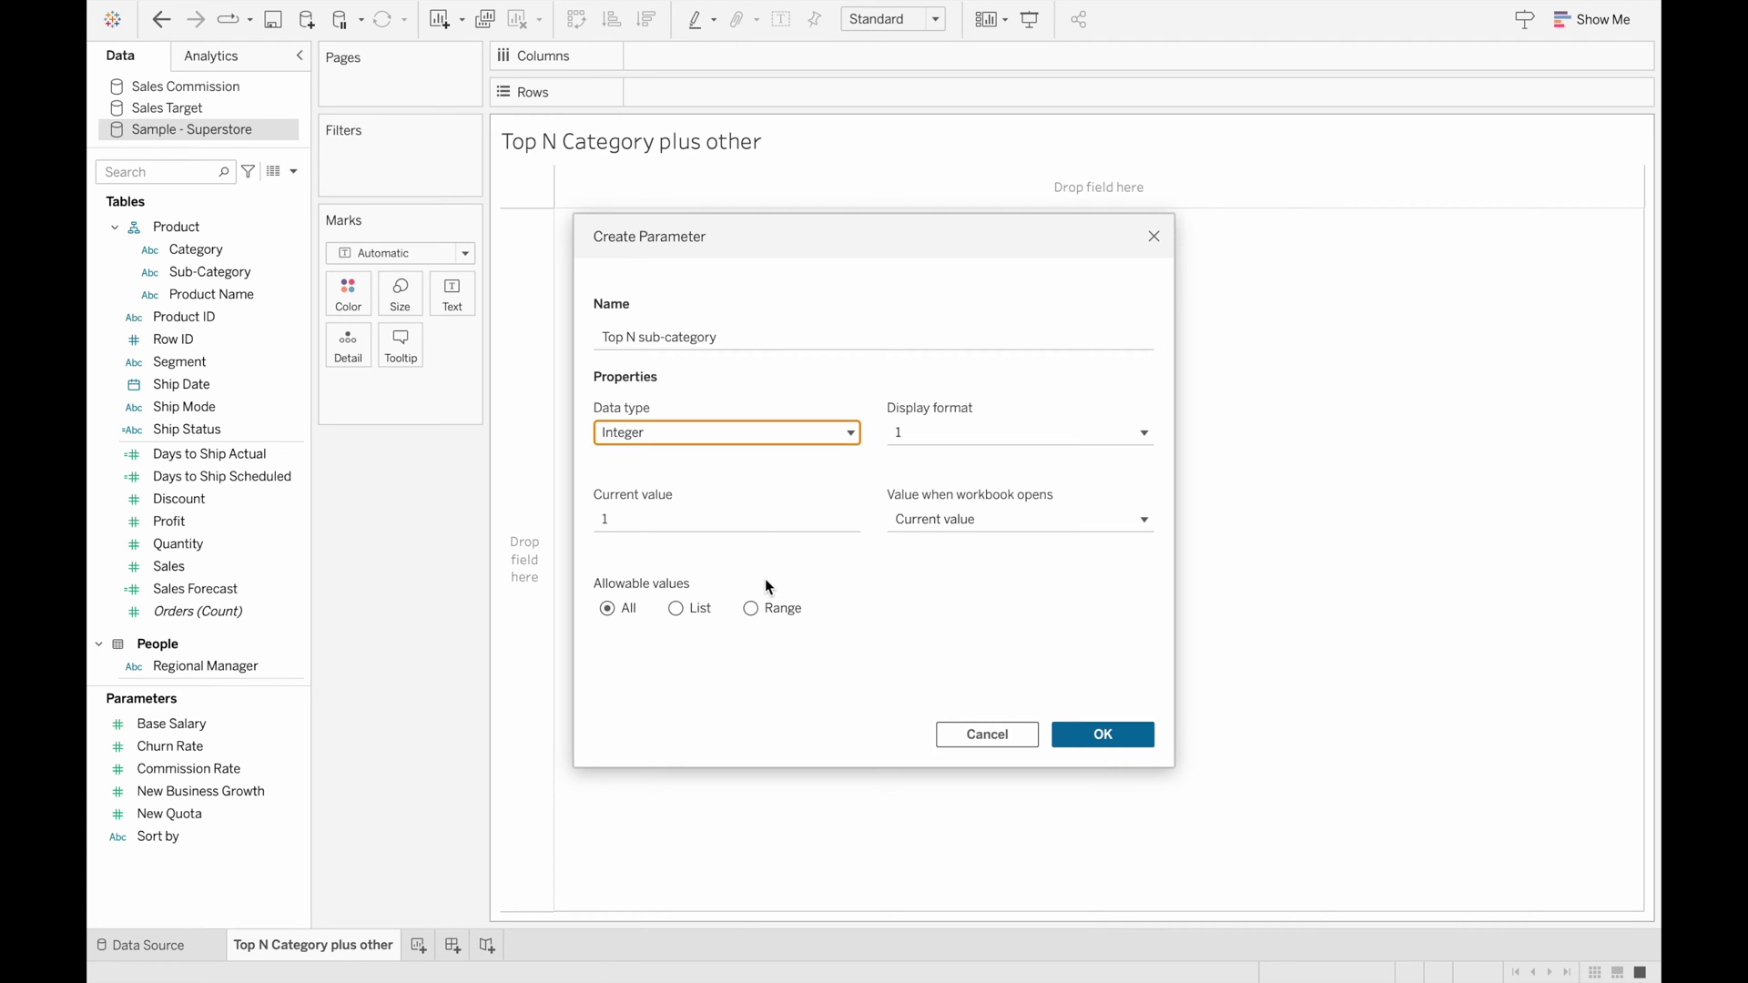
# - Restrict the parameter to a range with minimum 1, maximum 5 and step size 1, and save it
pyautogui.click(751, 610)
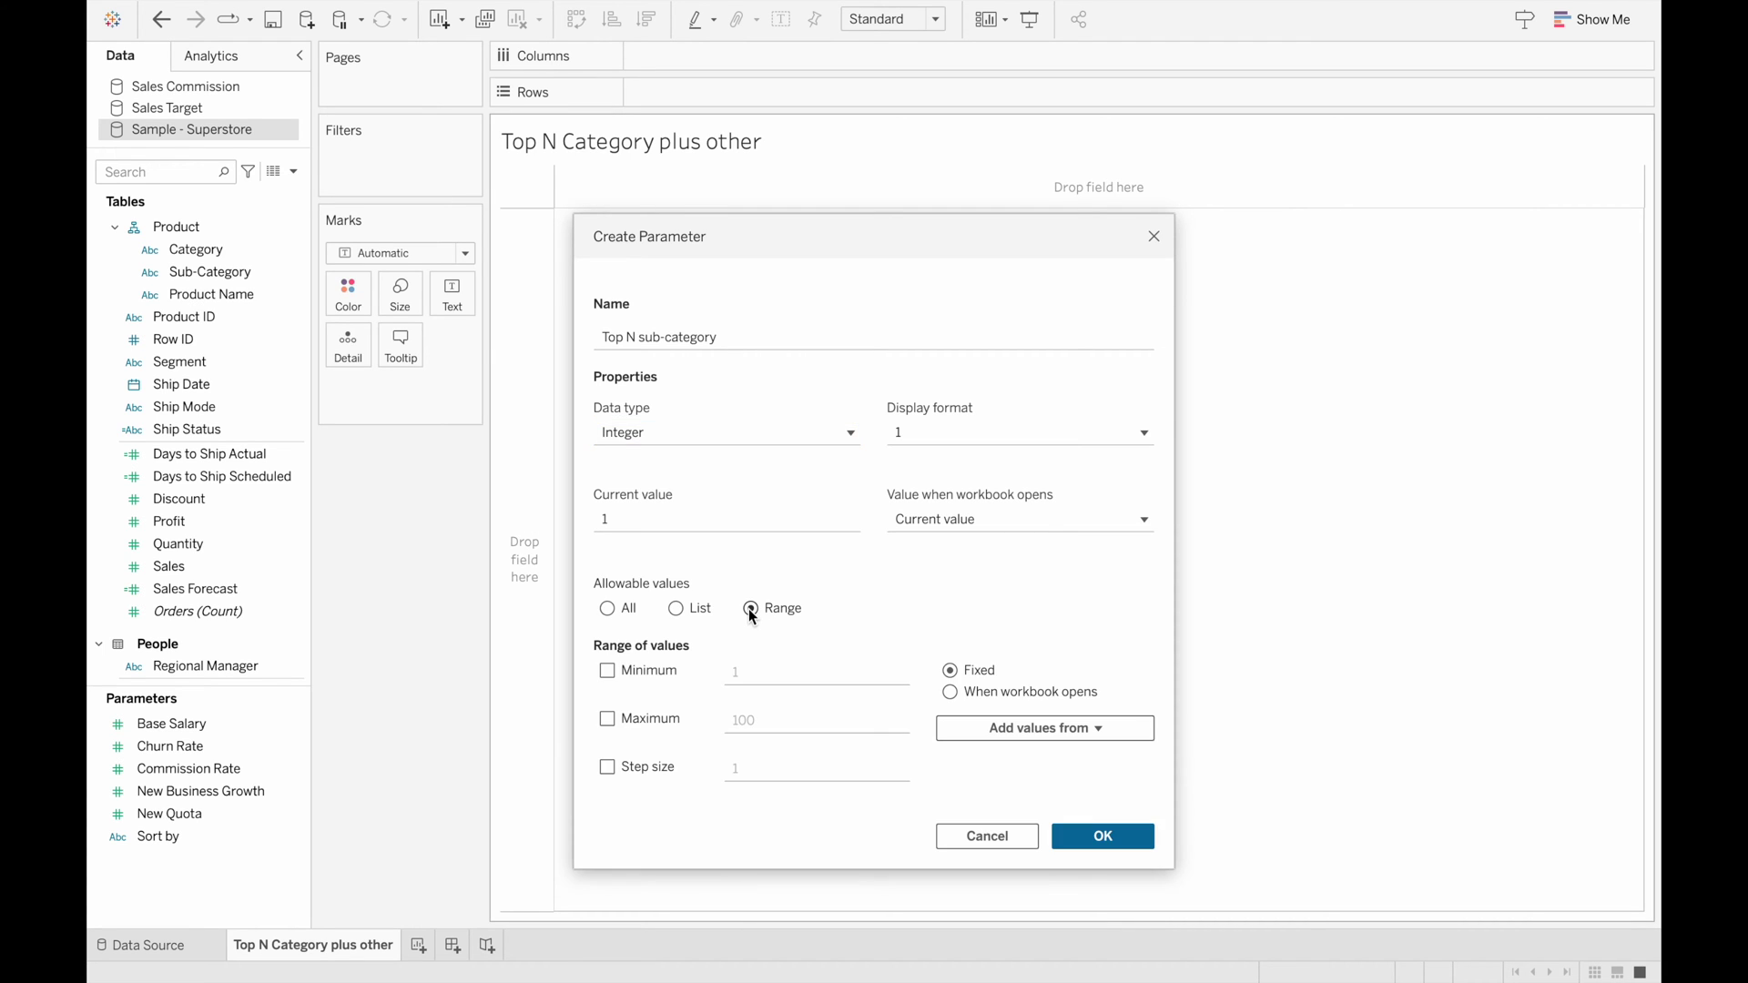
pyautogui.click(609, 671)
pyautogui.click(607, 719)
pyautogui.doubleClick(780, 719)
pyautogui.write('5')
pyautogui.click(608, 766)
pyautogui.click(1100, 838)
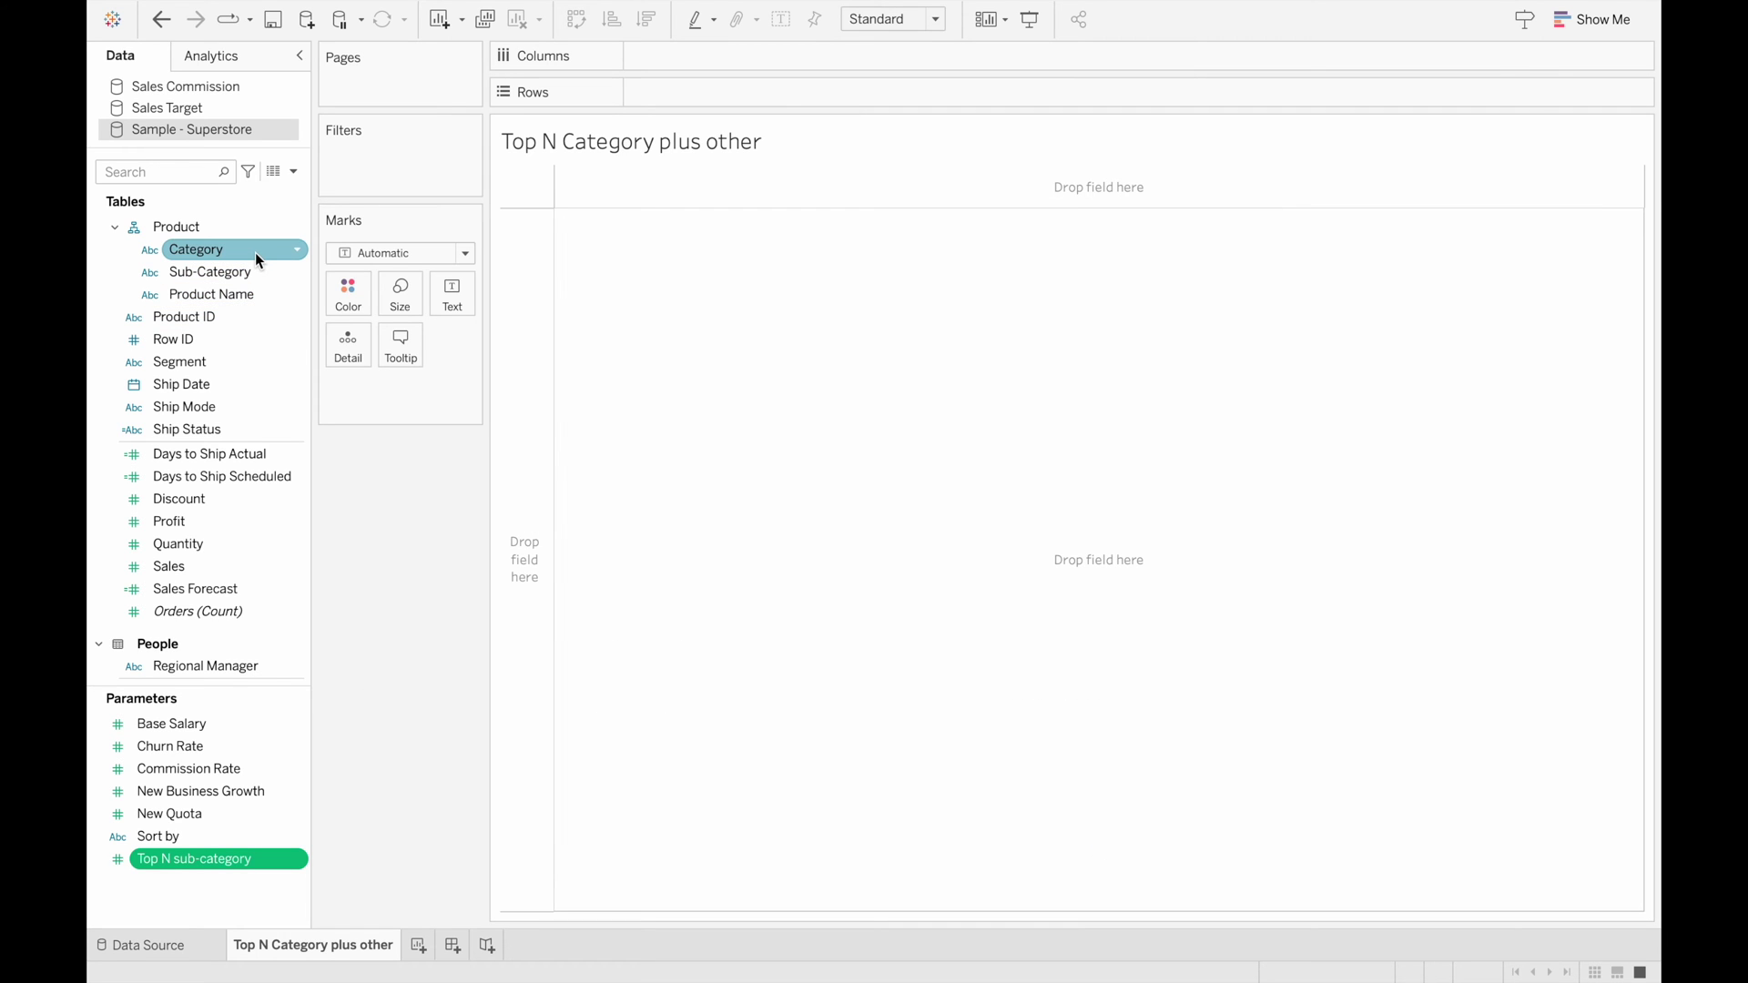
# - Build a text table with Category and Sub-Category on Rows and Sales as the text value
pyautogui.moveTo(257, 259); pyautogui.dragTo(699, 94)
pyautogui.moveTo(209, 272); pyautogui.dragTo(887, 96)
pyautogui.moveTo(265, 561); pyautogui.dragTo(459, 304)
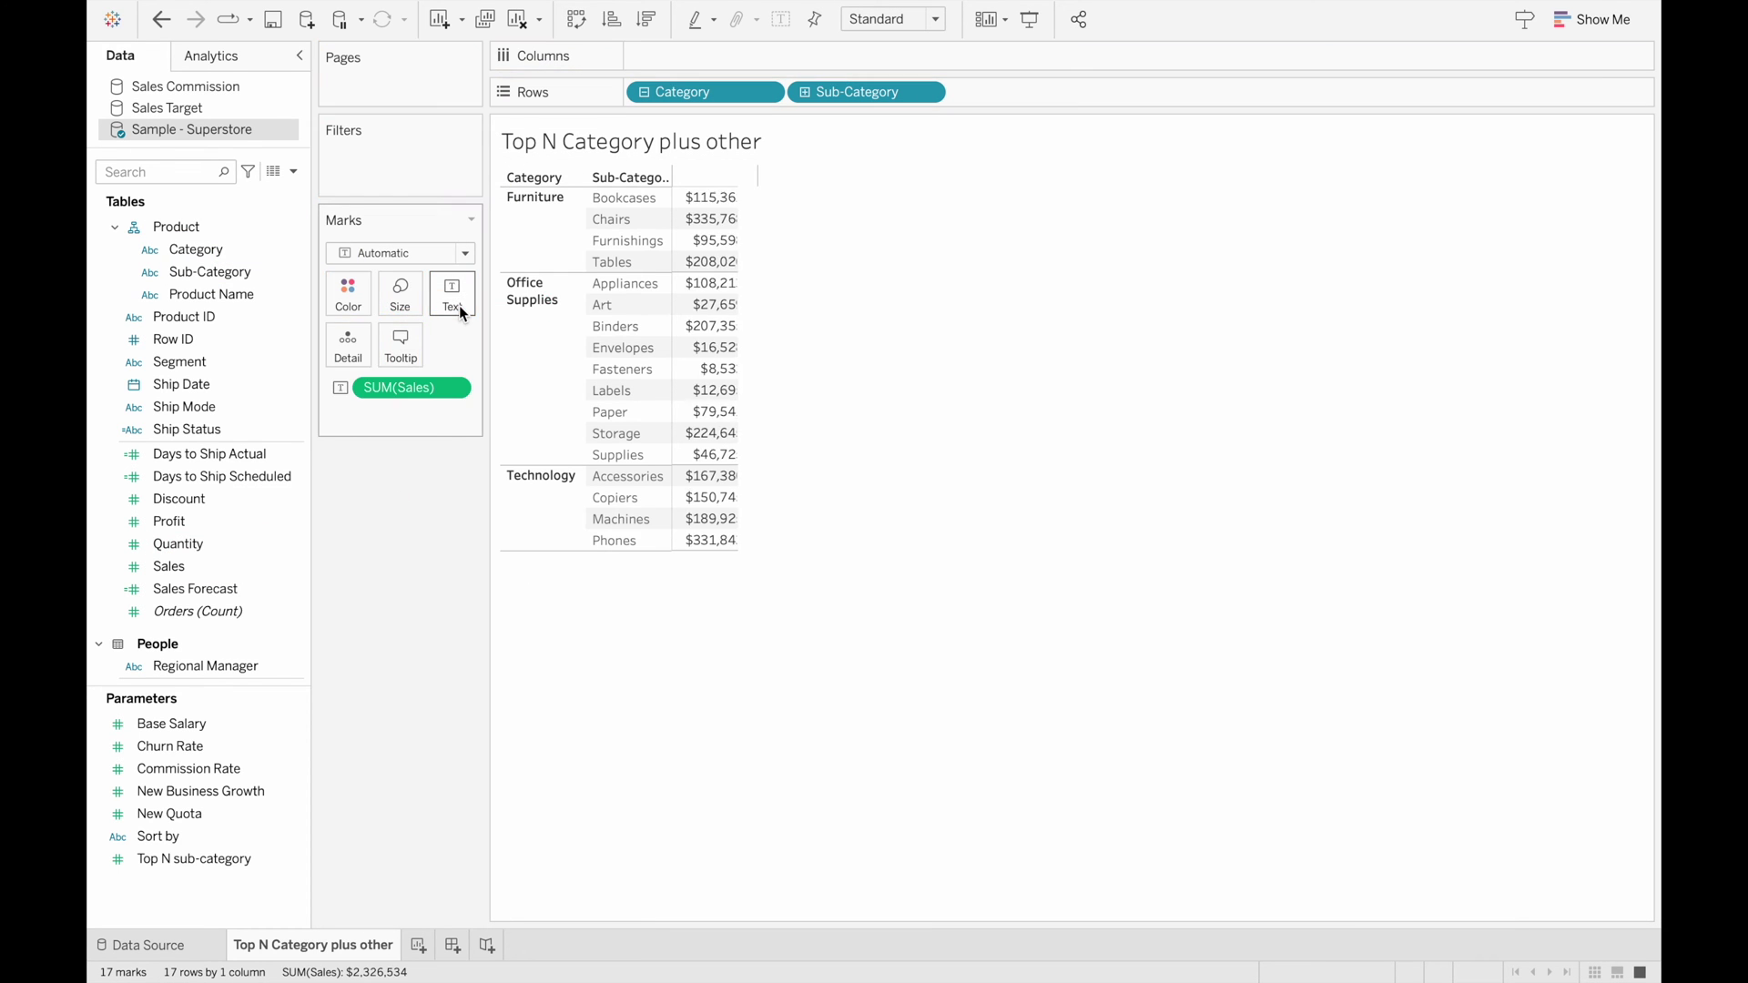
pyautogui.moveTo(746, 208)
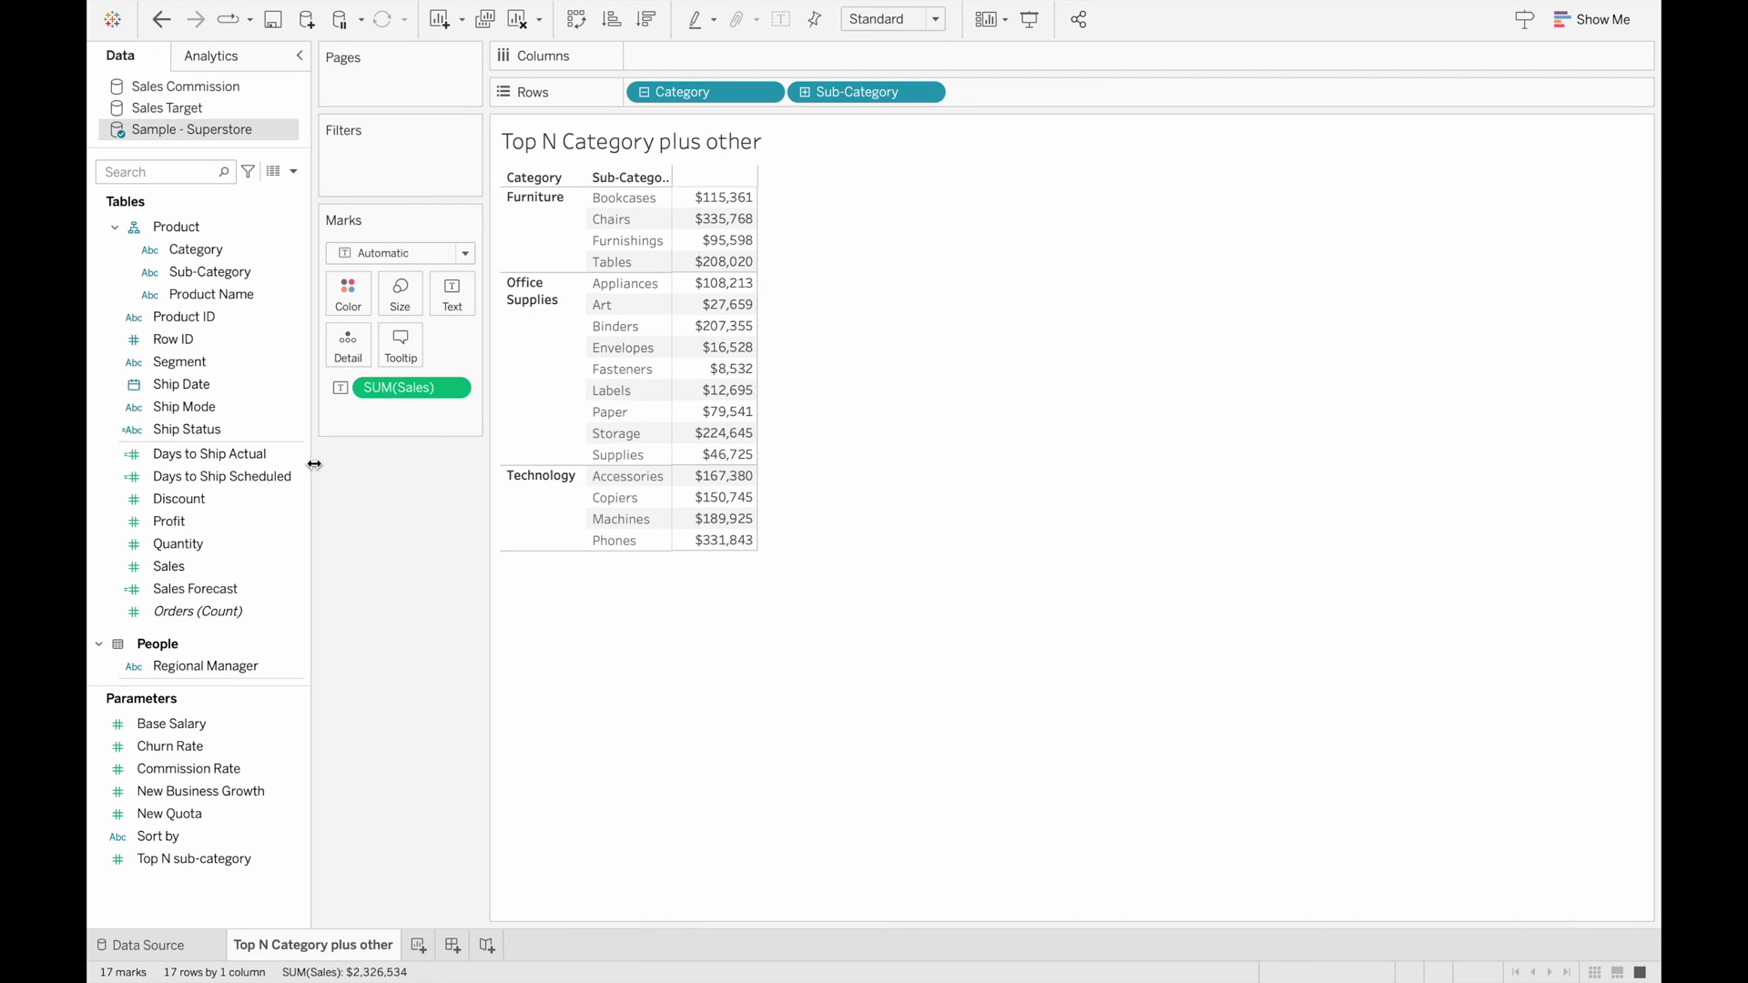
# - Create a calculated field from Sub-Category named "Sub-Category plus other" and replace its default formula with an opening IF
pyautogui.rightClick(263, 271)
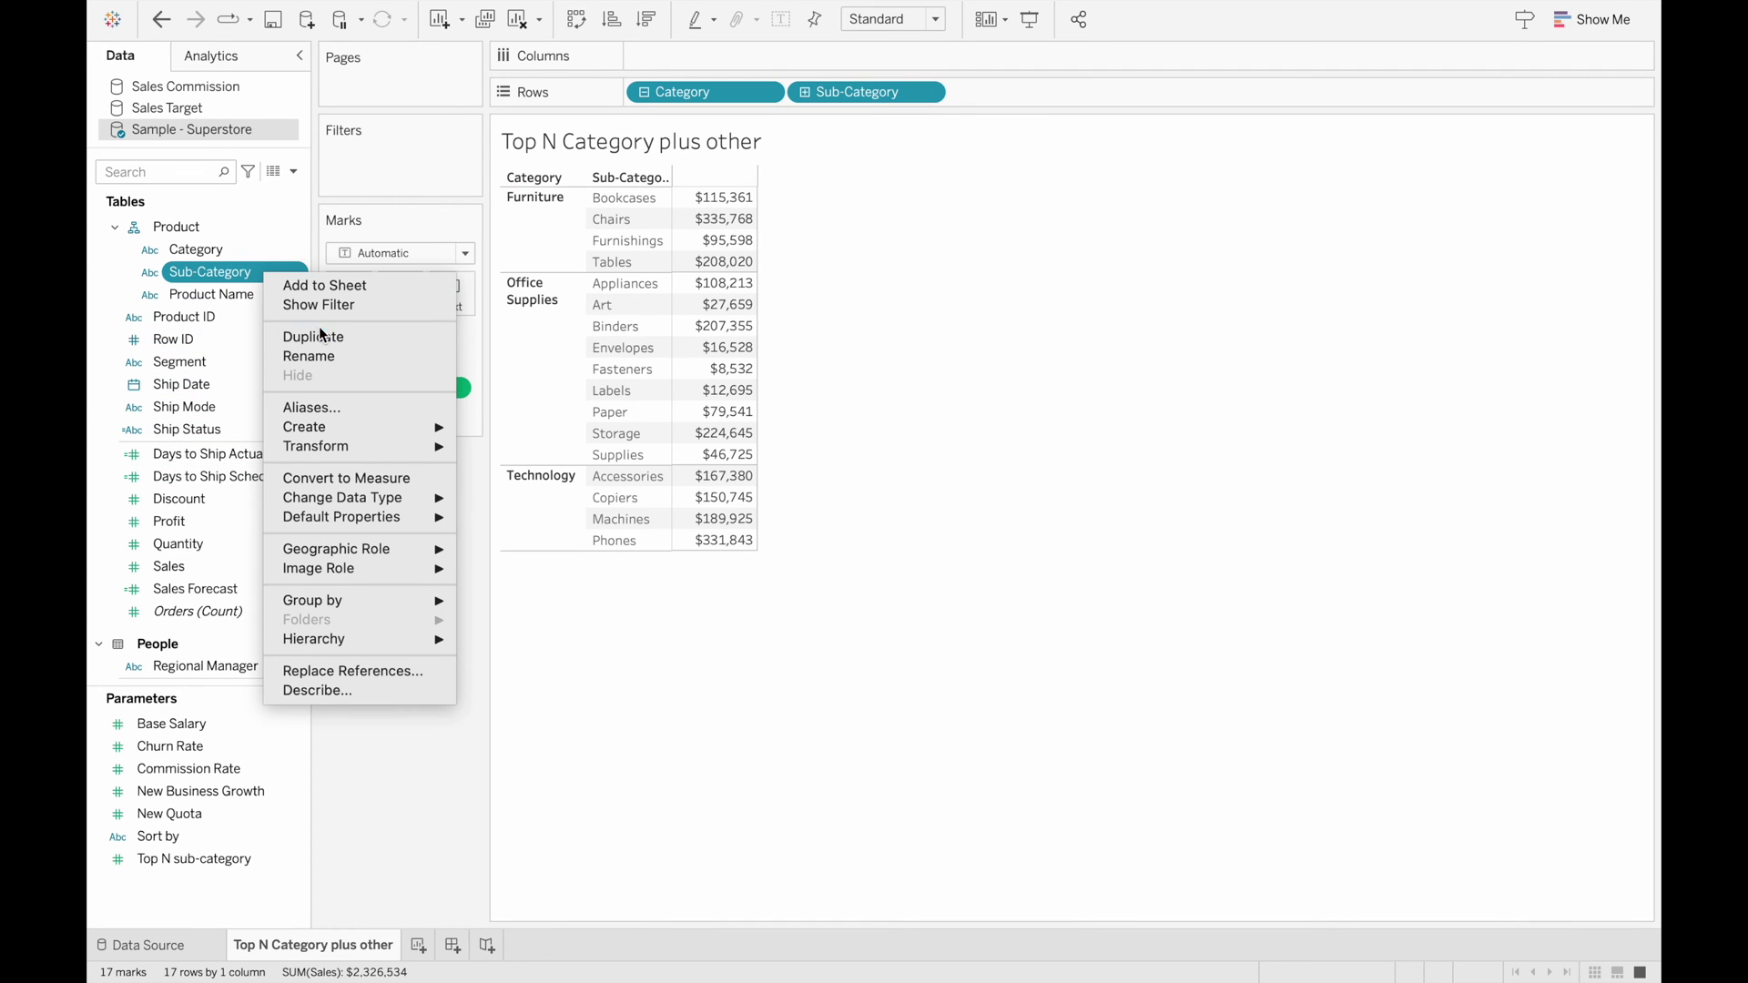
pyautogui.moveTo(355, 434)
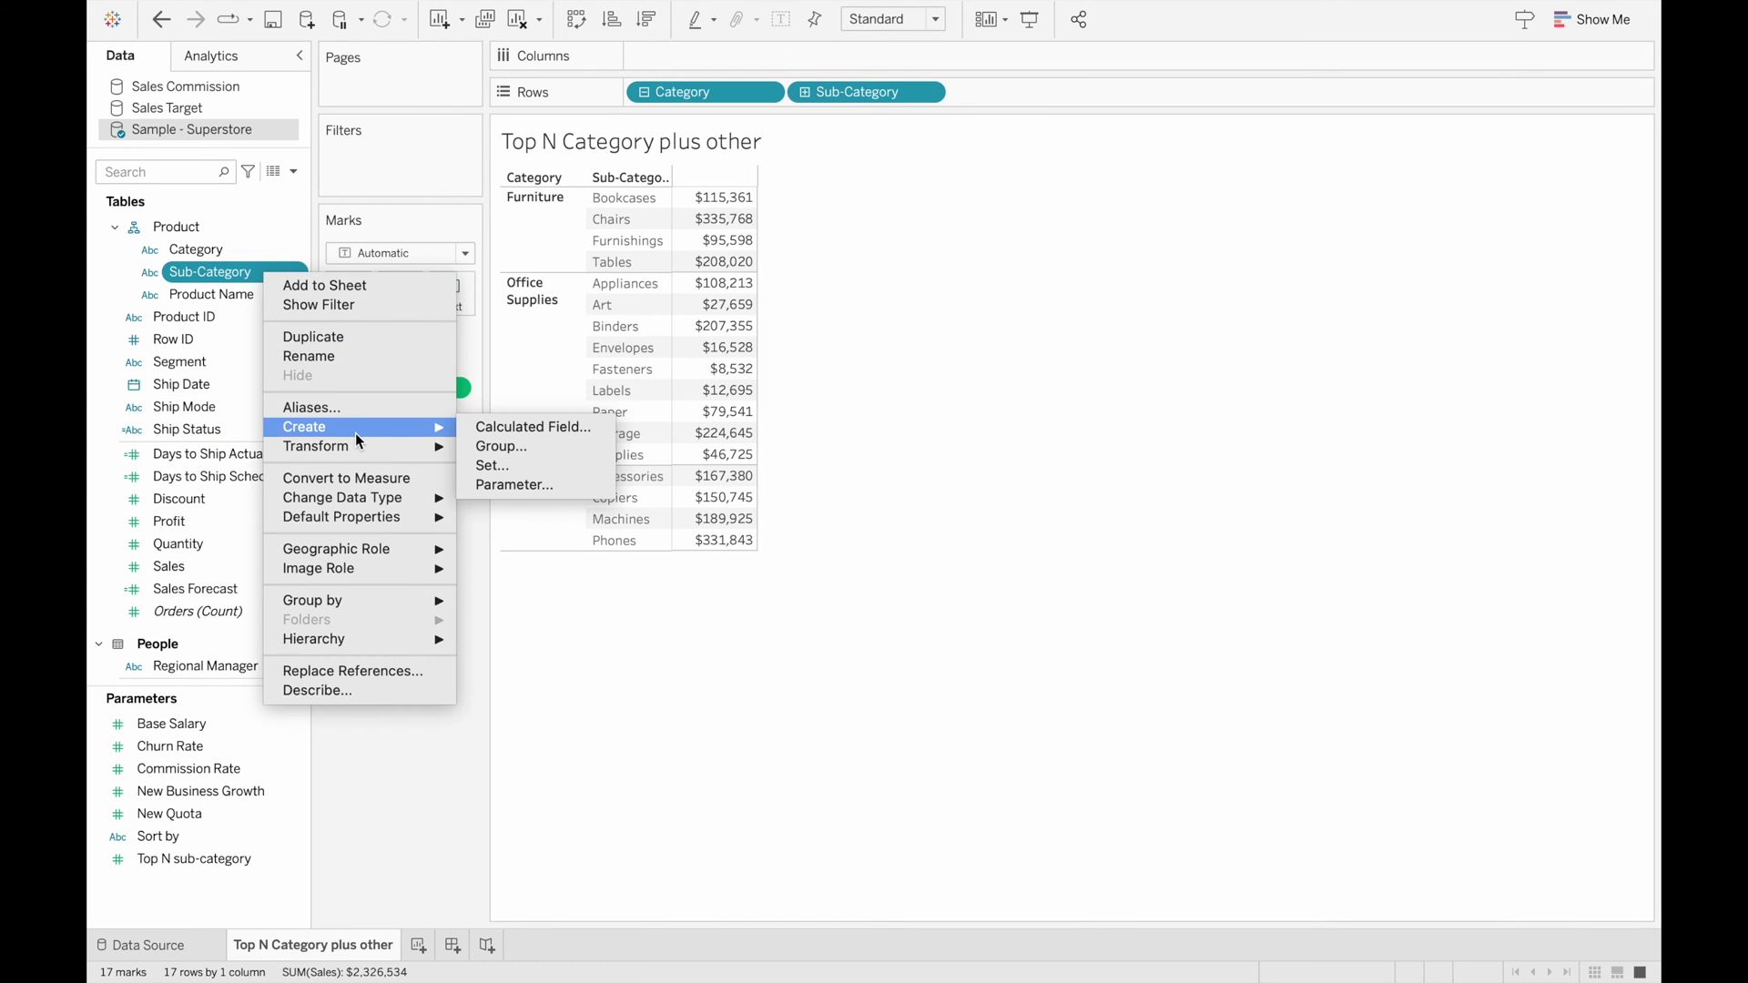
pyautogui.click(494, 428)
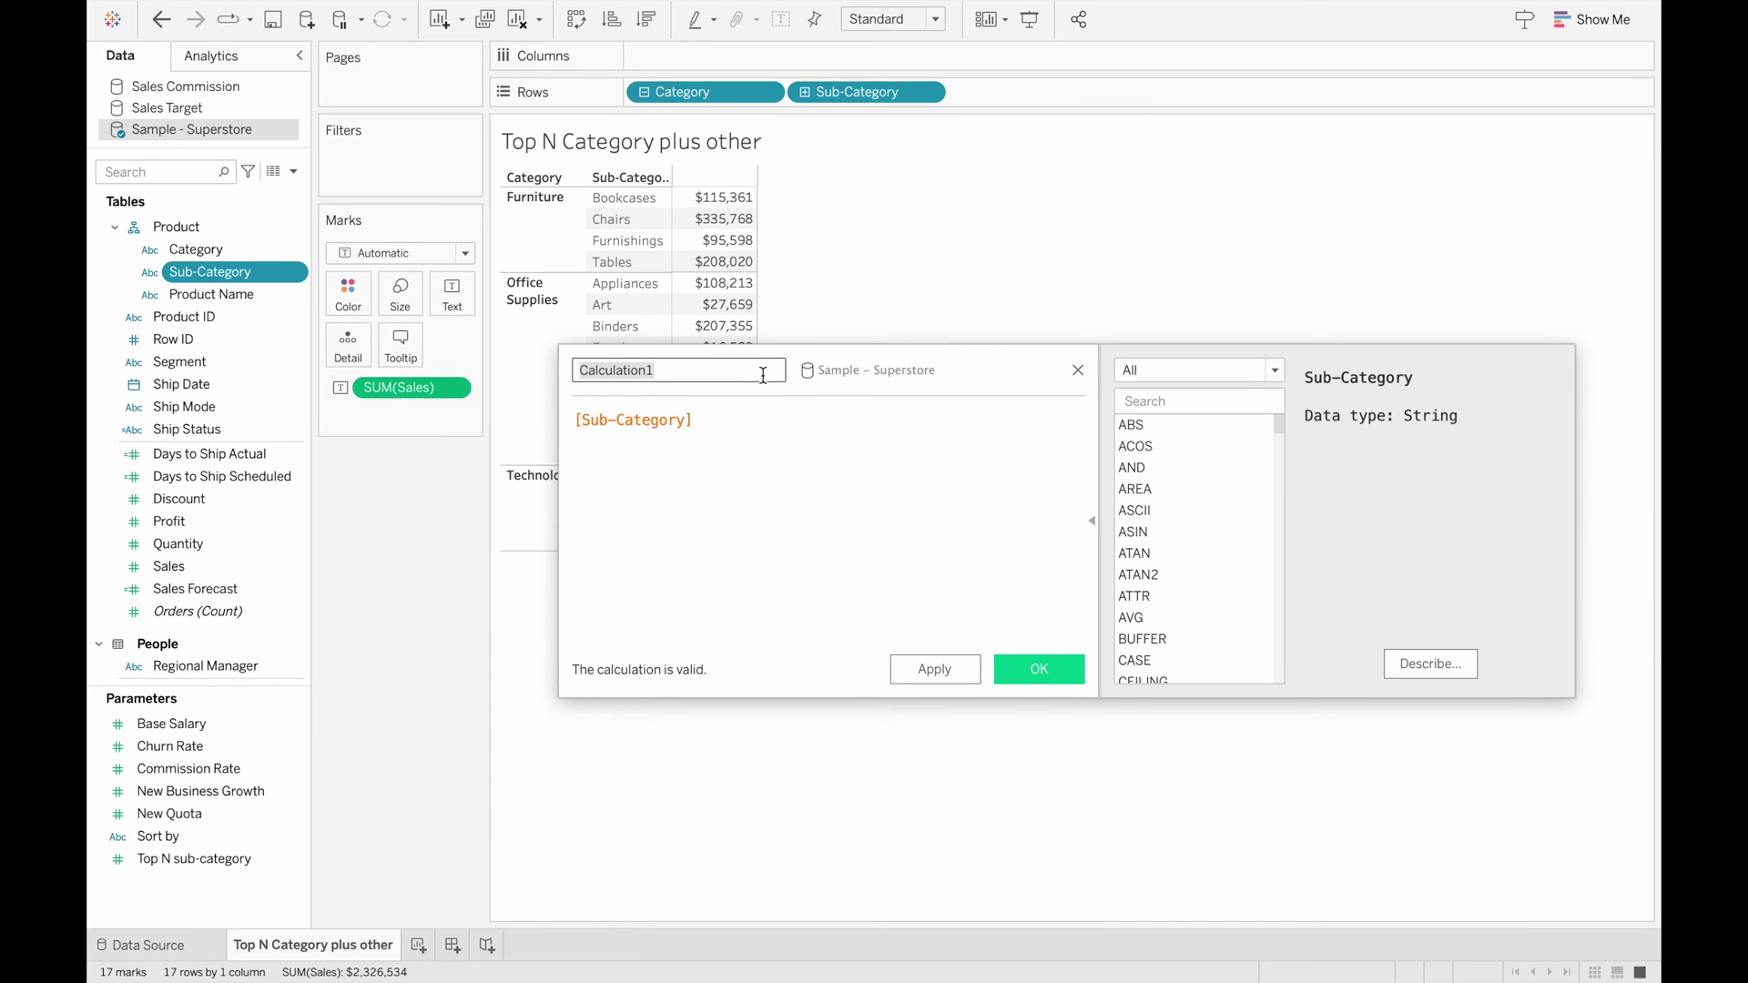
pyautogui.write('Sub-Category p')
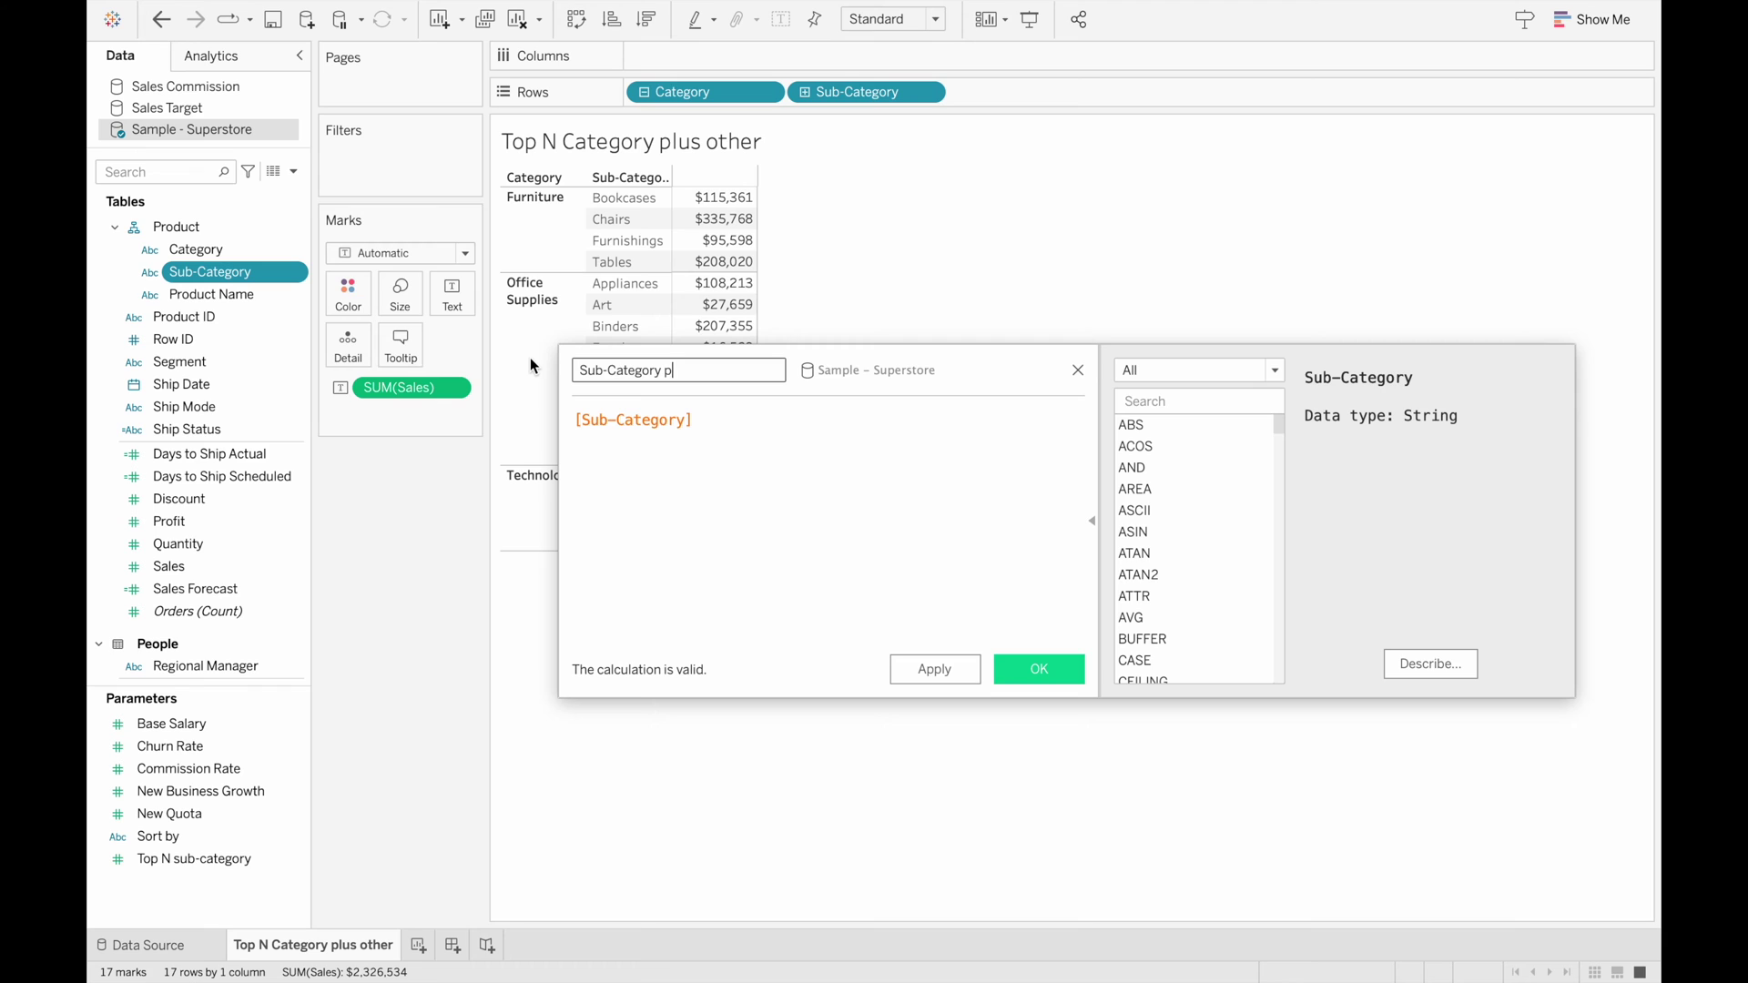
pyautogui.write('lus other')
pyautogui.click(754, 423)
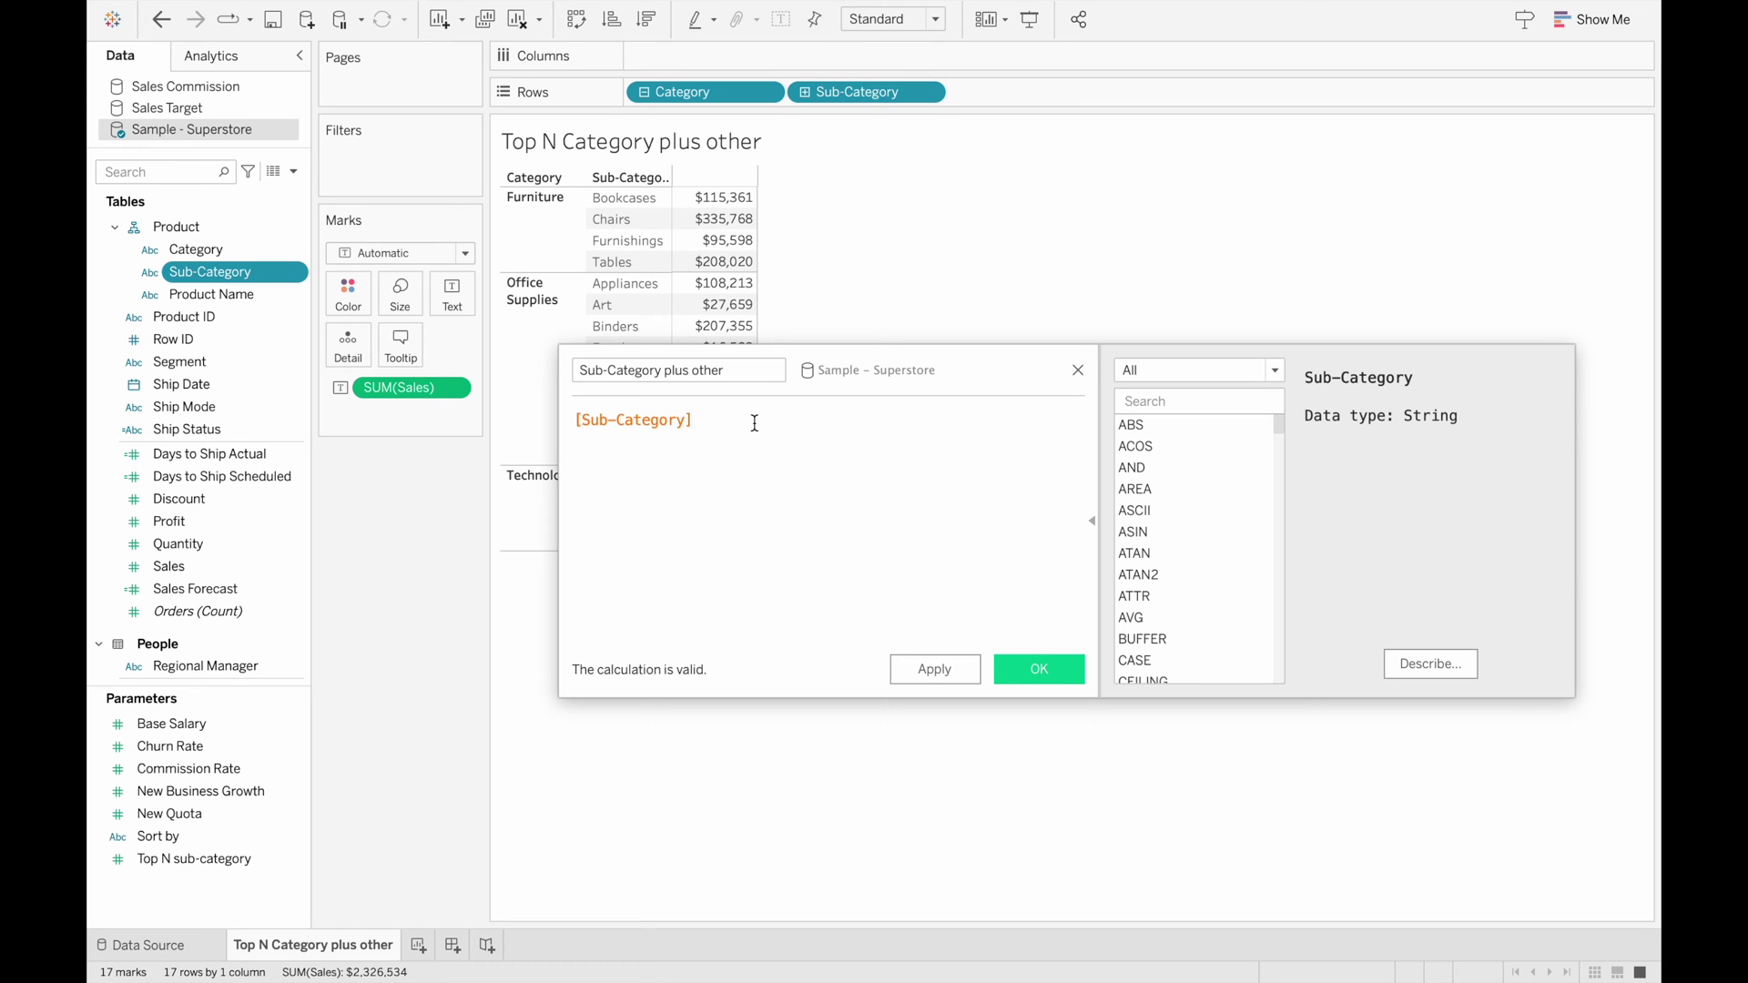
pyautogui.moveTo(754, 423); pyautogui.dragTo(551, 406)
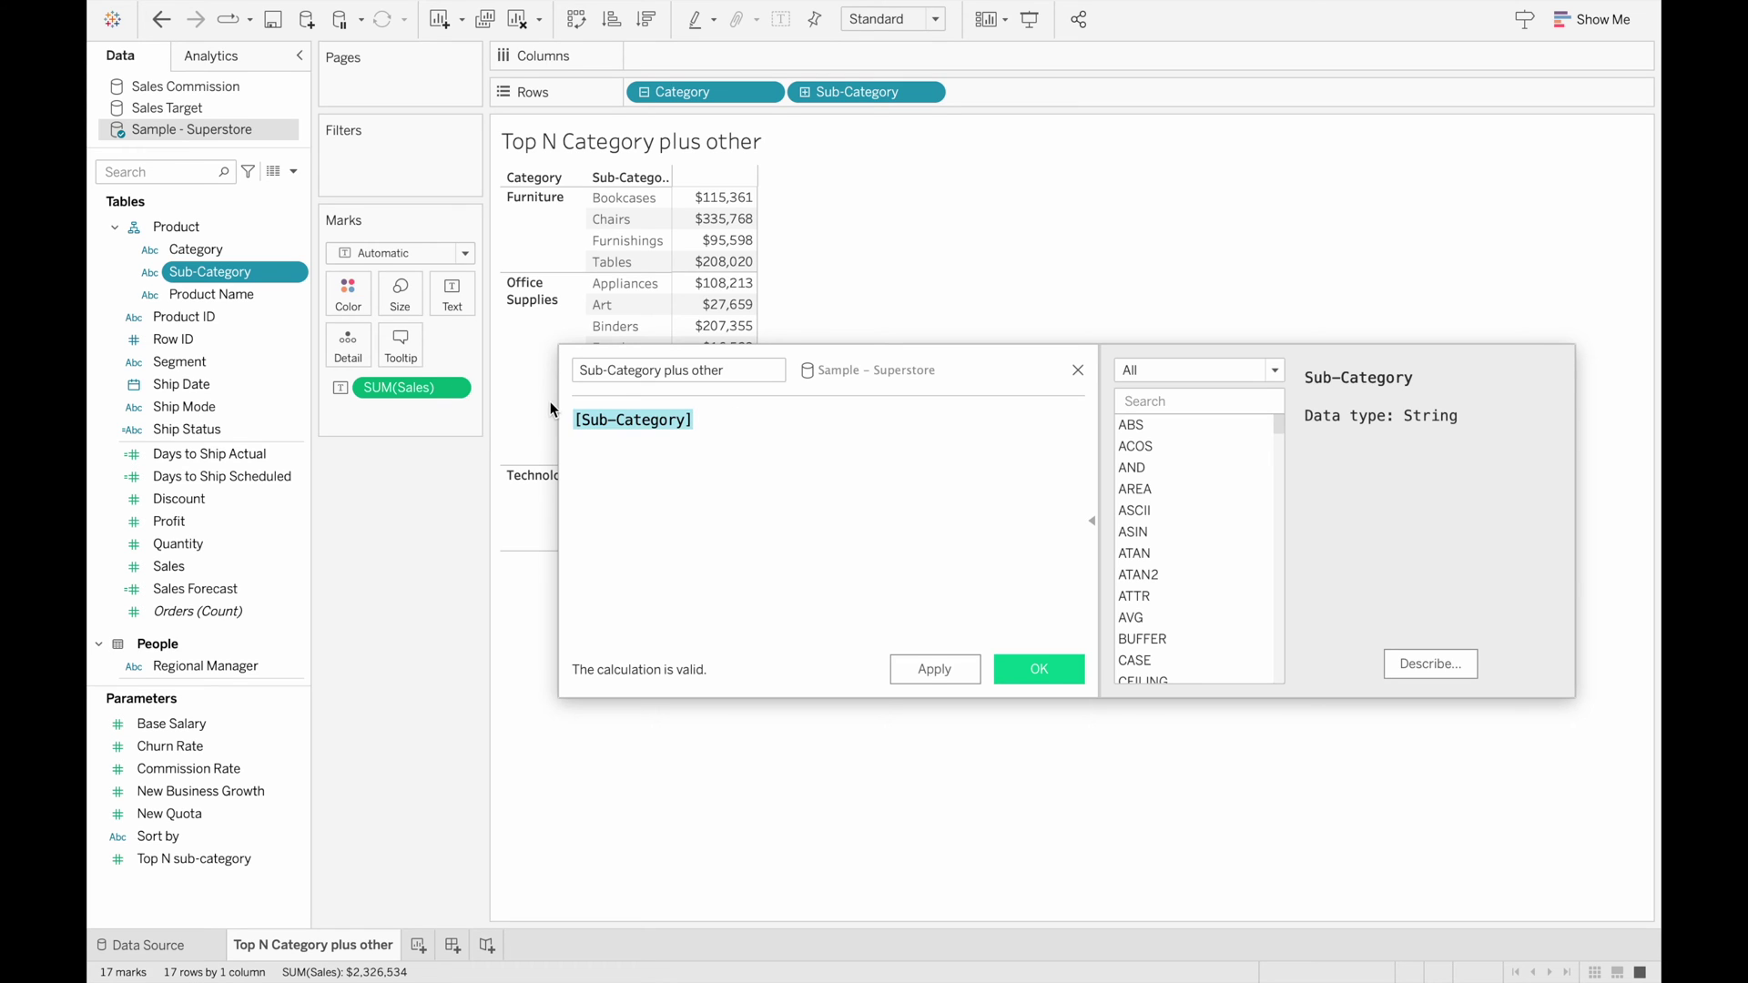
pyautogui.write('IF')
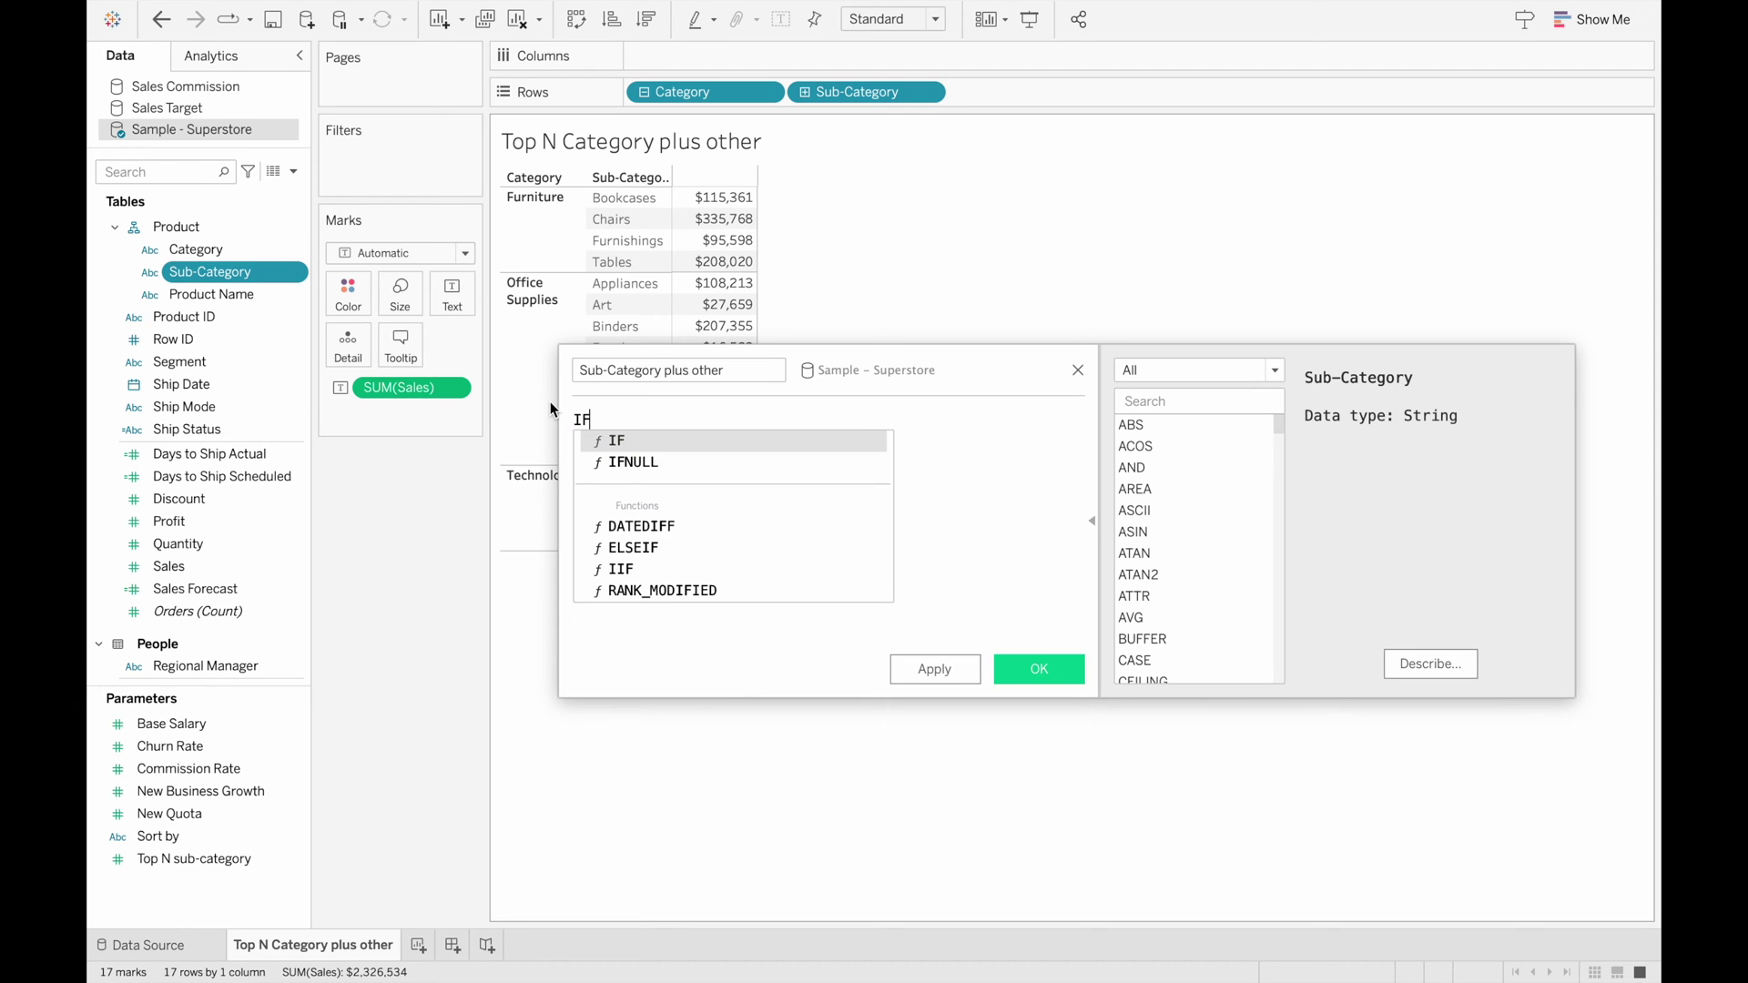
pyautogui.write(' [Rank')
pyautogui.press('Return')
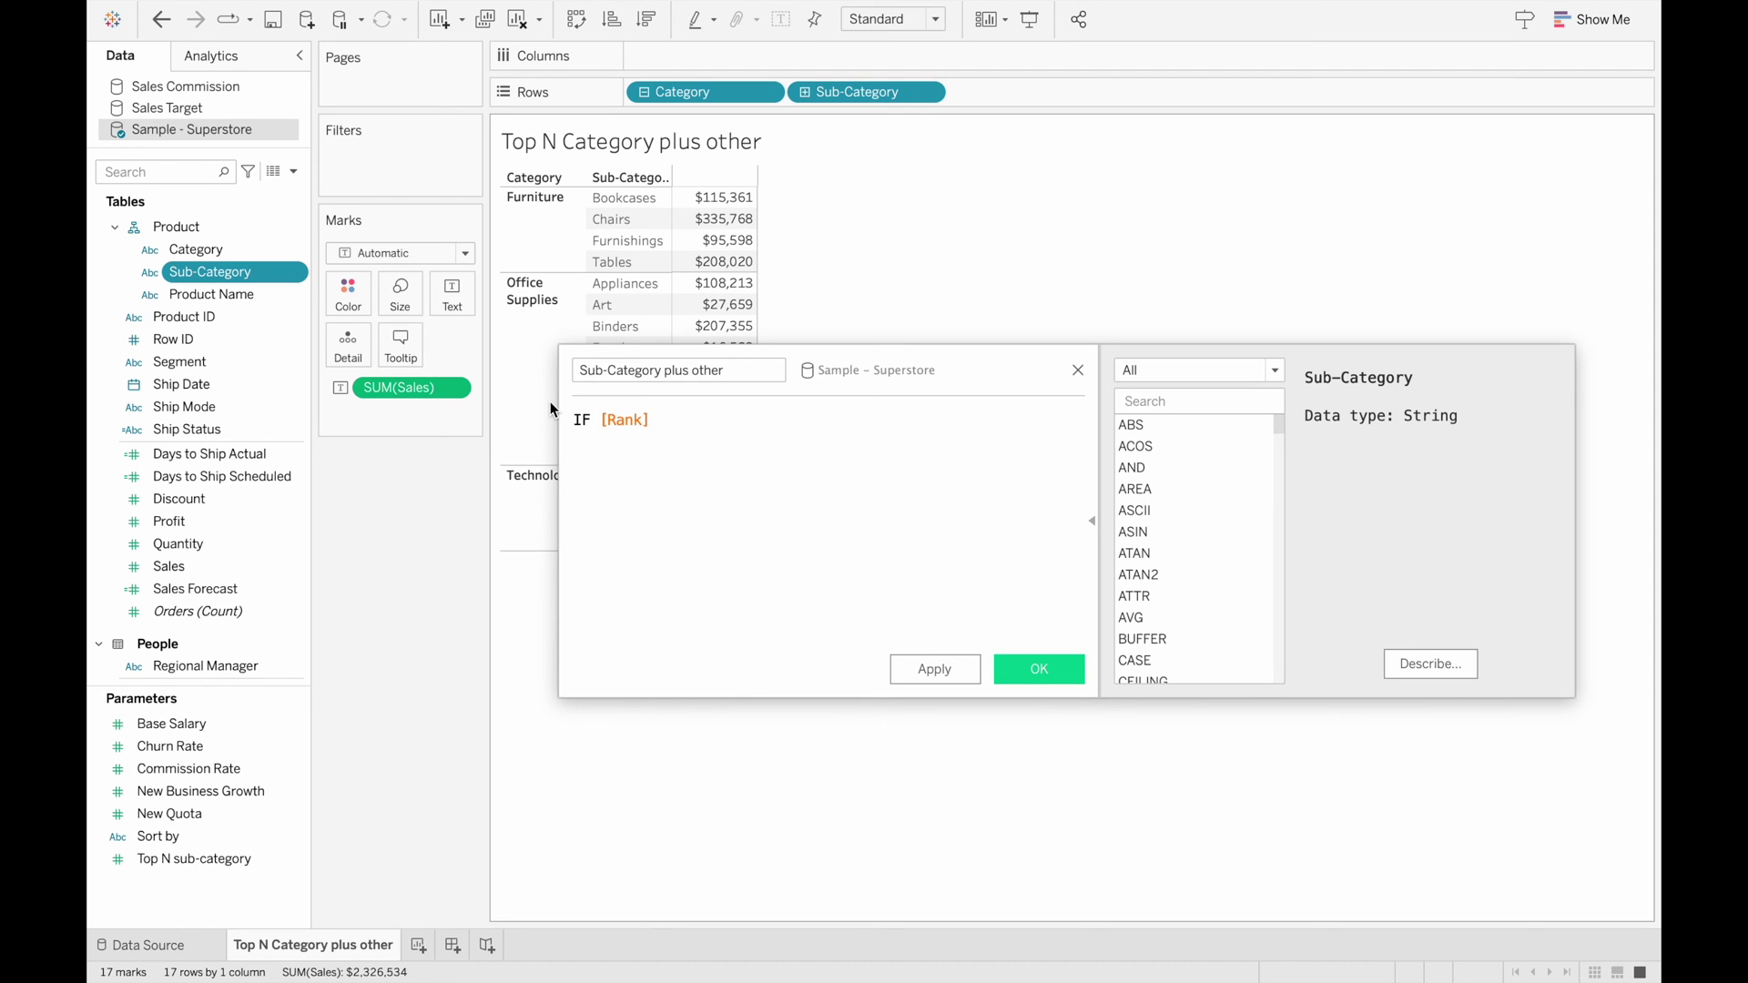
pyautogui.press('BackSpace')
pyautogui.press('BackSpace')
pyautogui.press('BackSpace')
pyautogui.press('BackSpace')
pyautogui.press('BackSpace')
pyautogui.press('BackSpace')
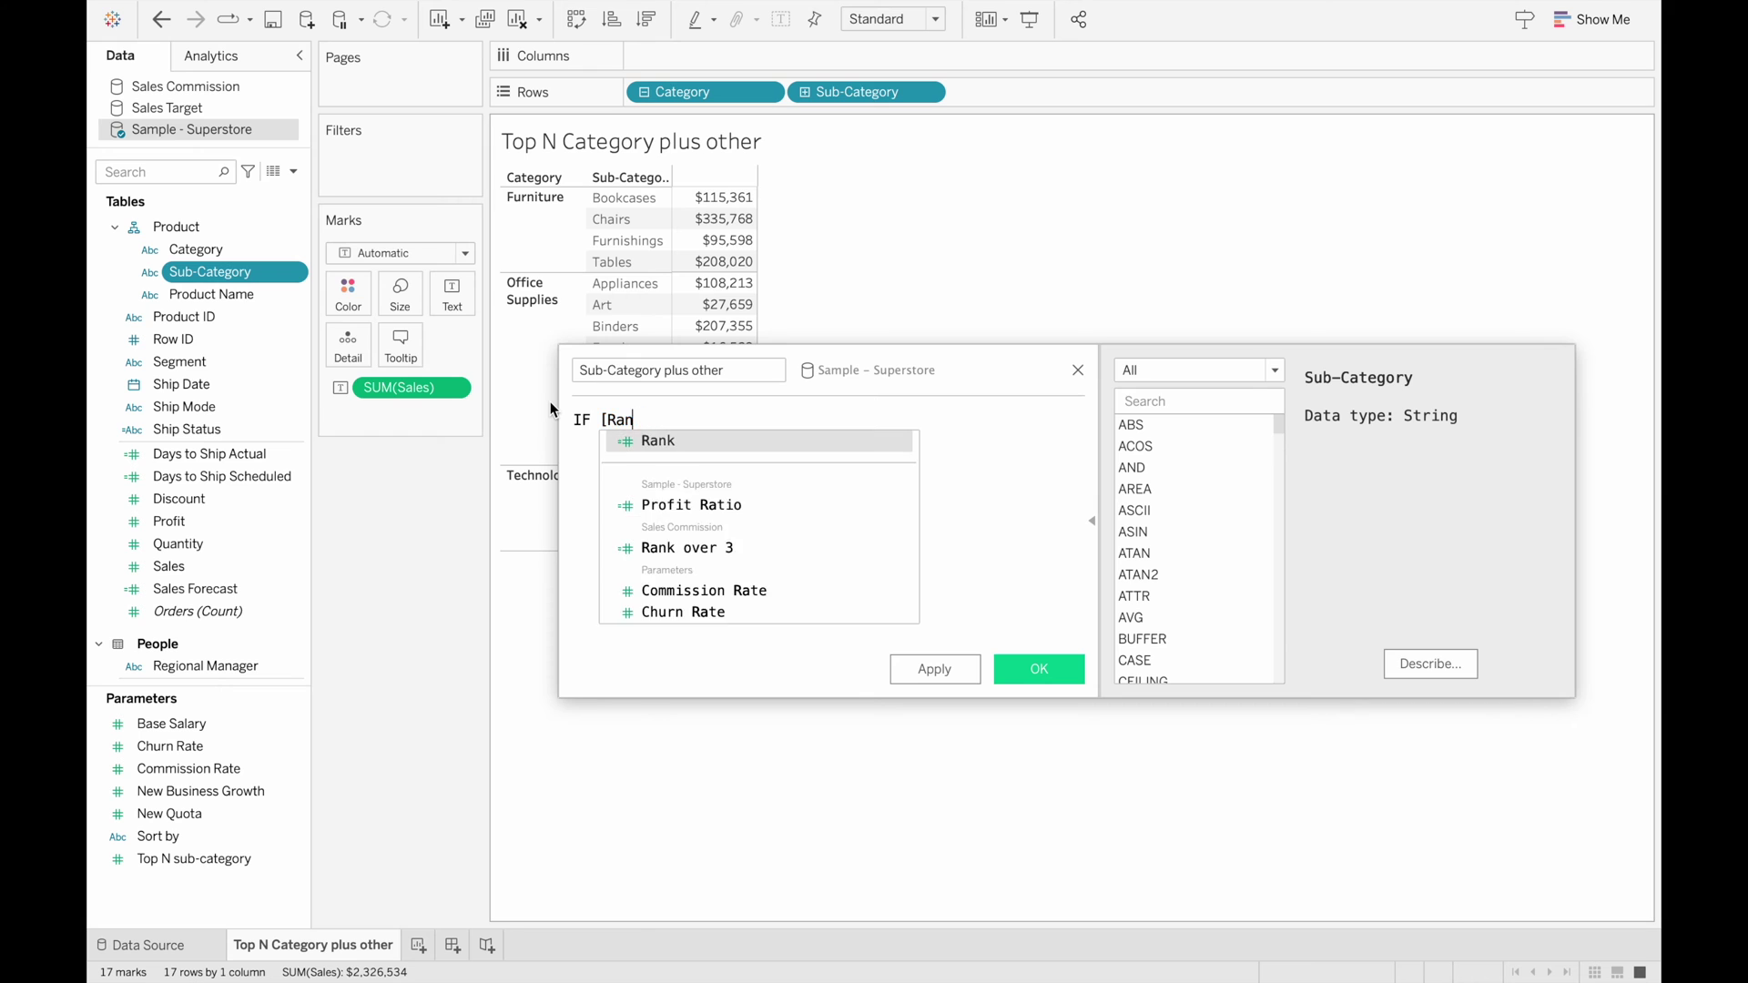
# - Write the IF condition as Rank(SUM([Sales])) <= [Top N sub-category]
pyautogui.write('Rank(')
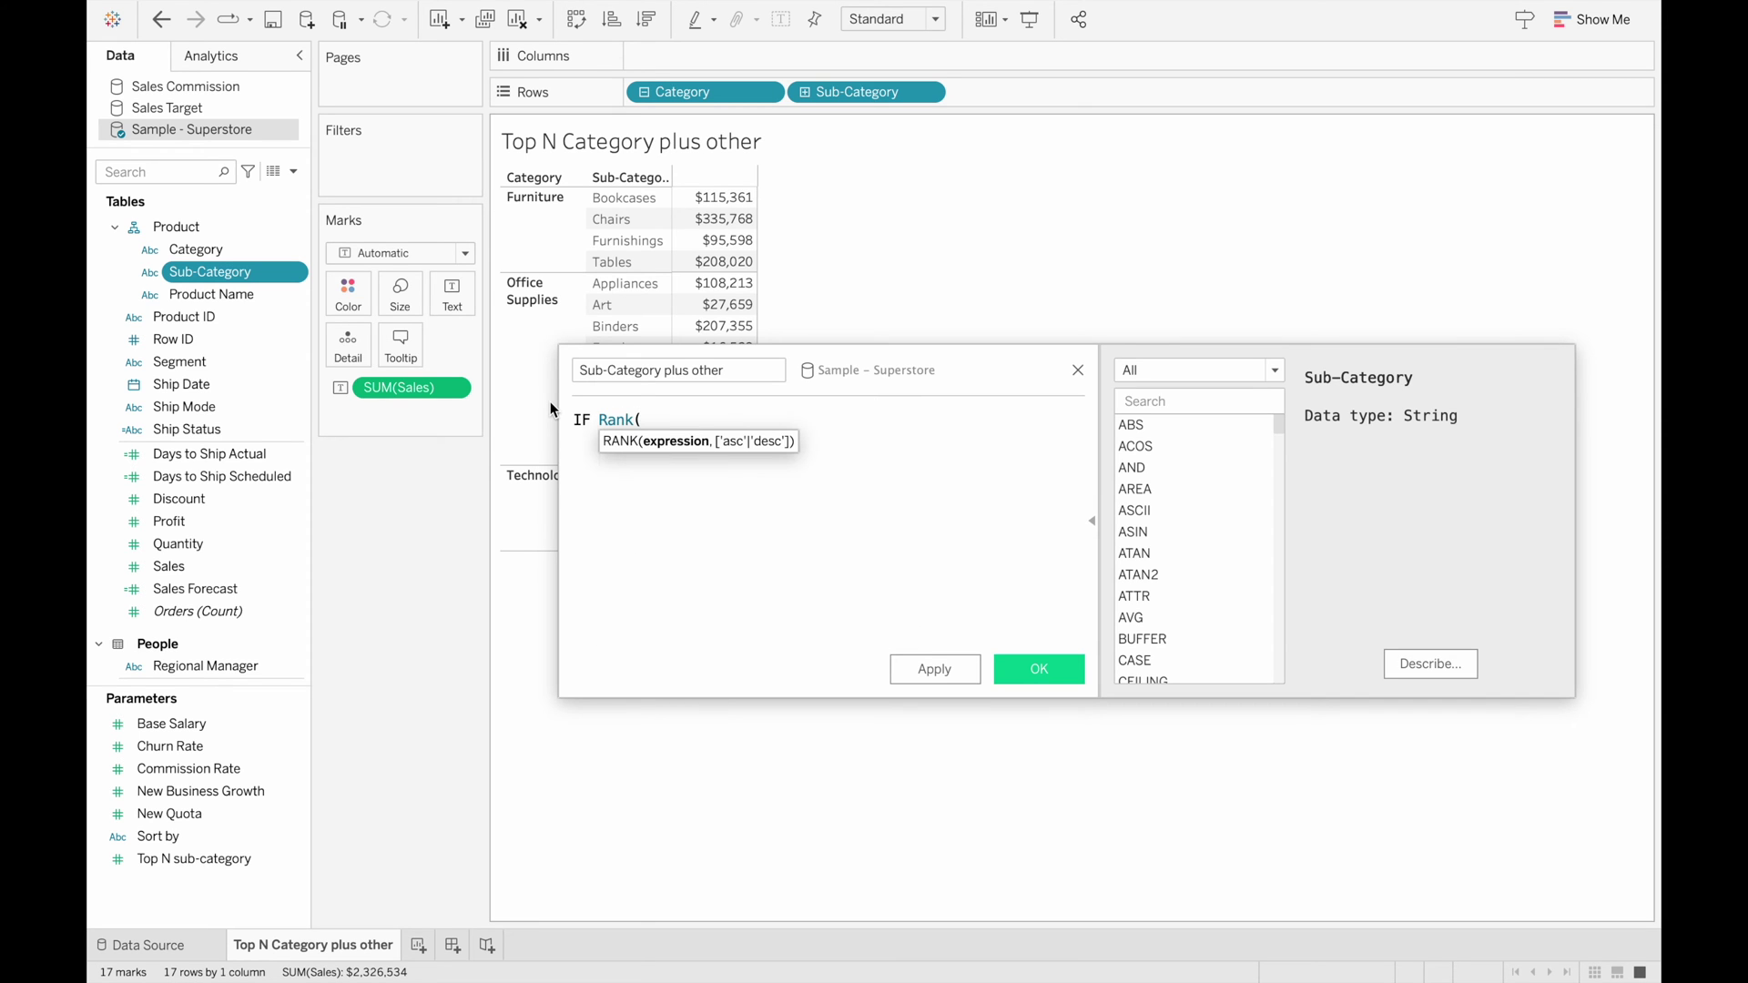
pyautogui.write('SUM')
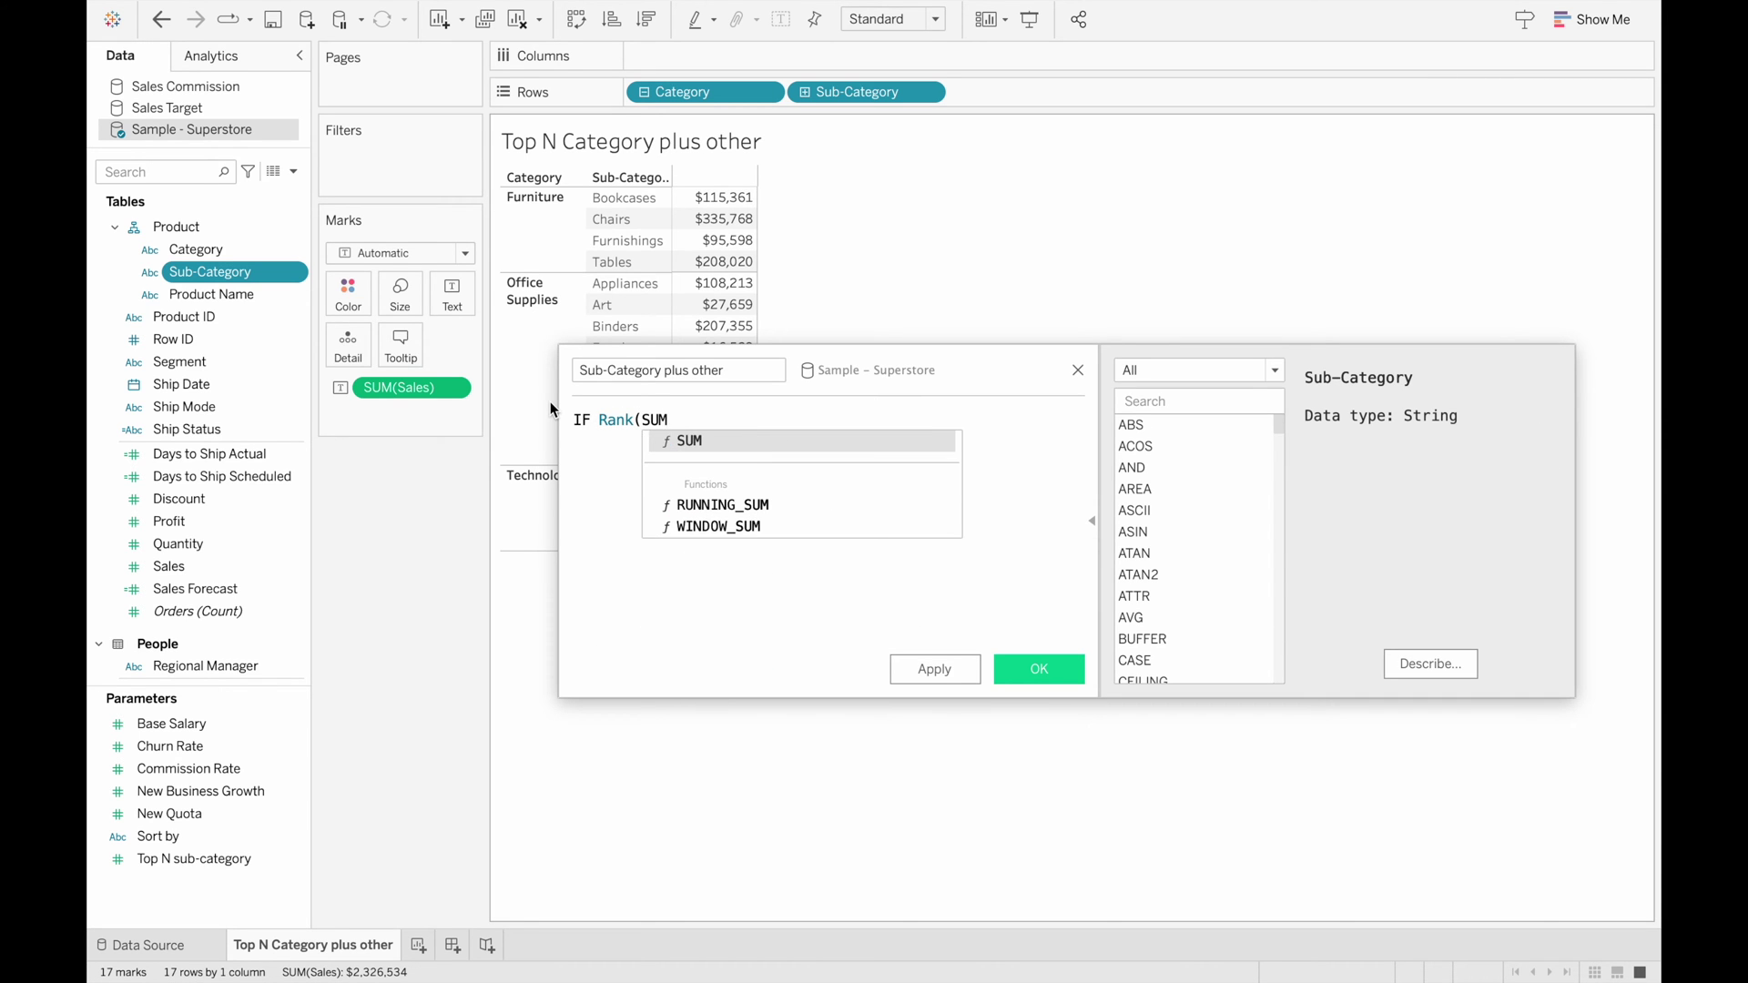
pyautogui.press('Return')
pyautogui.write('Sal')
pyautogui.press('Return')
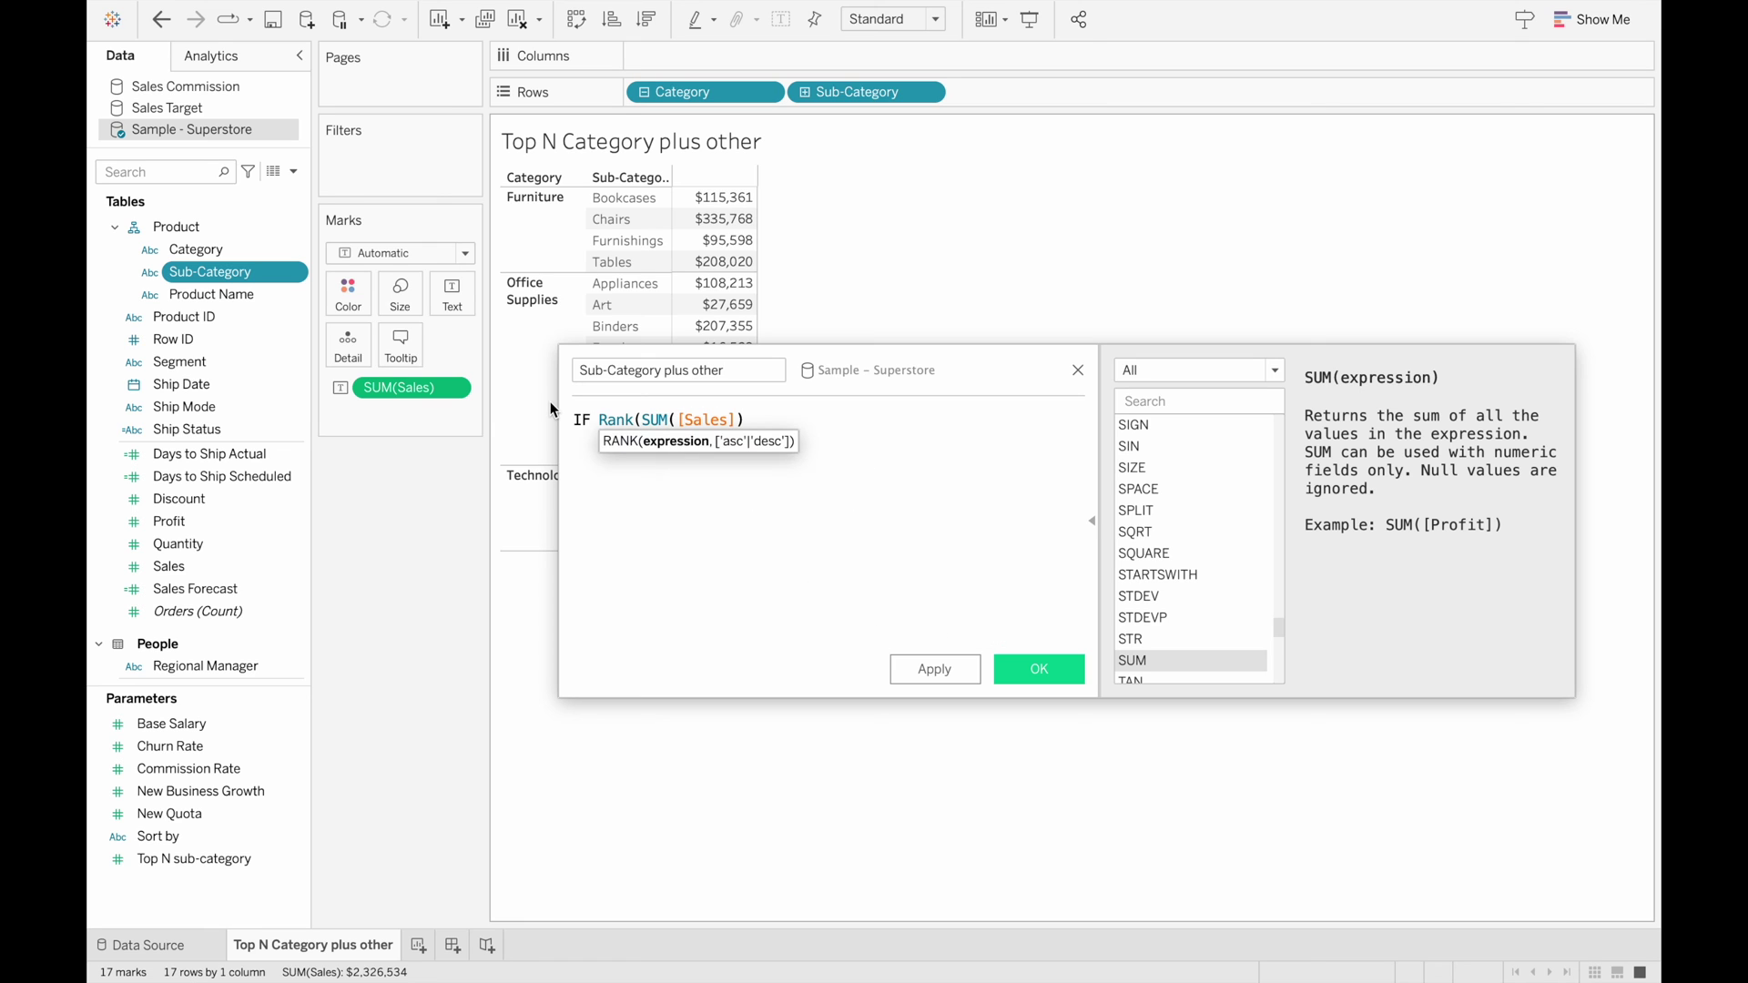
pyautogui.write(') <= ')
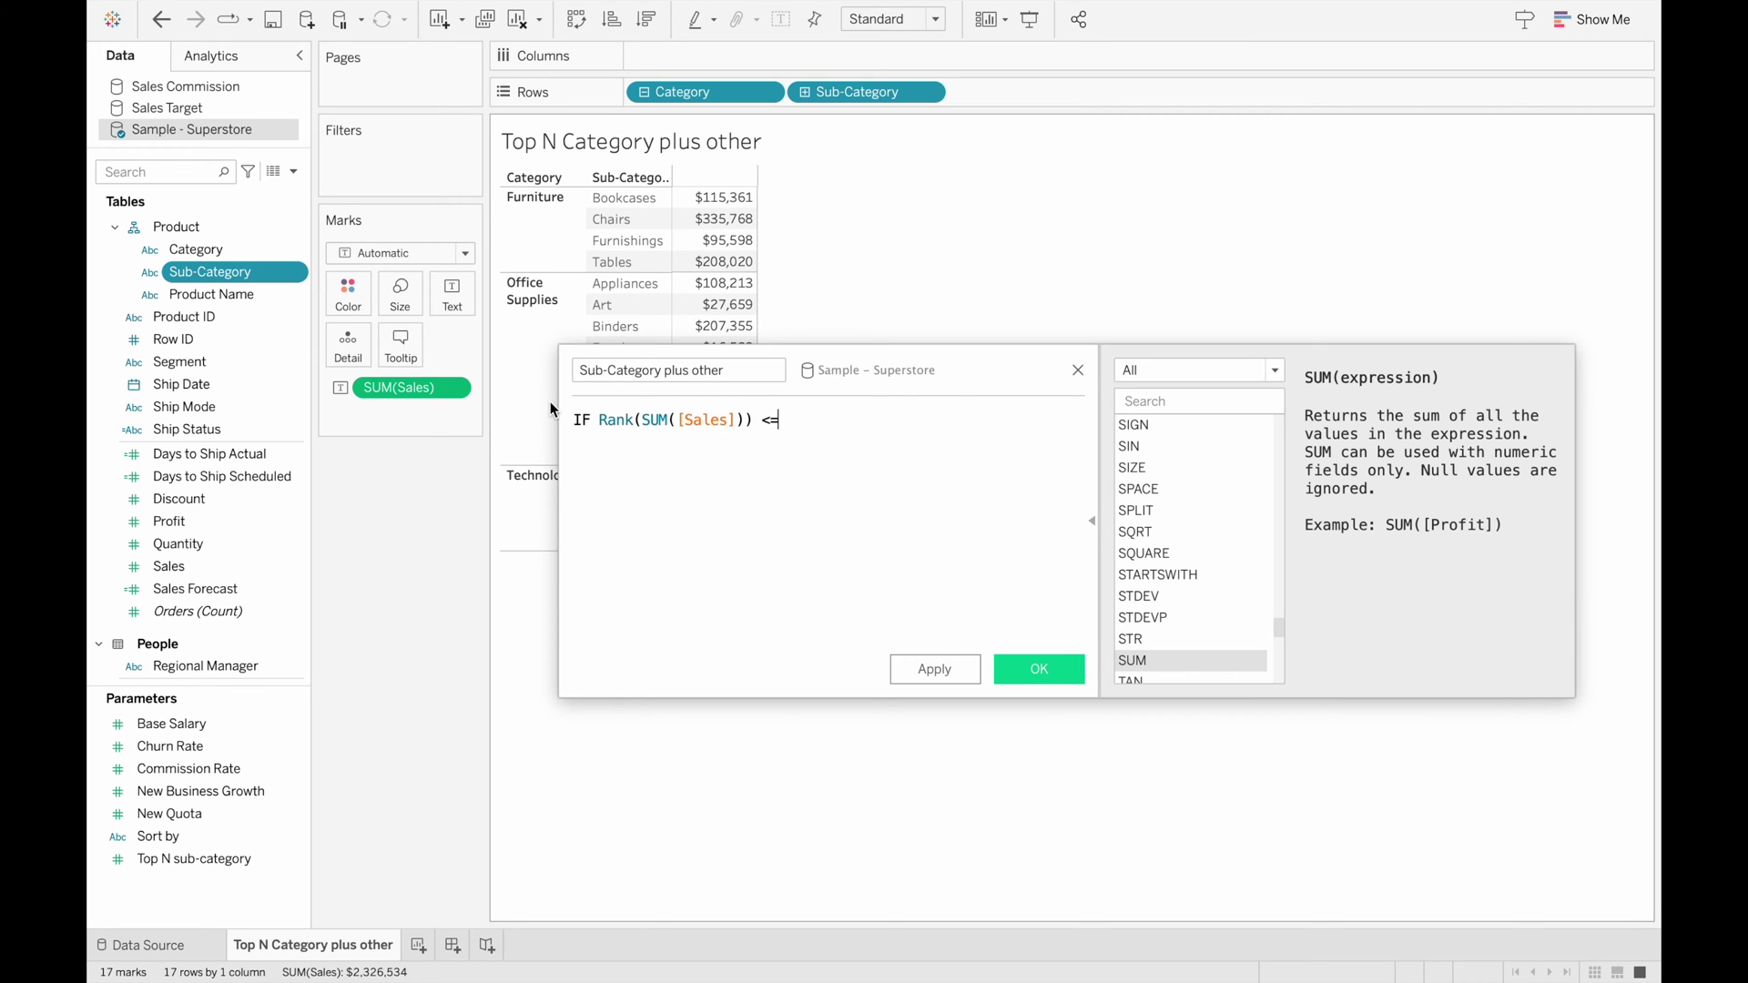
pyautogui.write('Top')
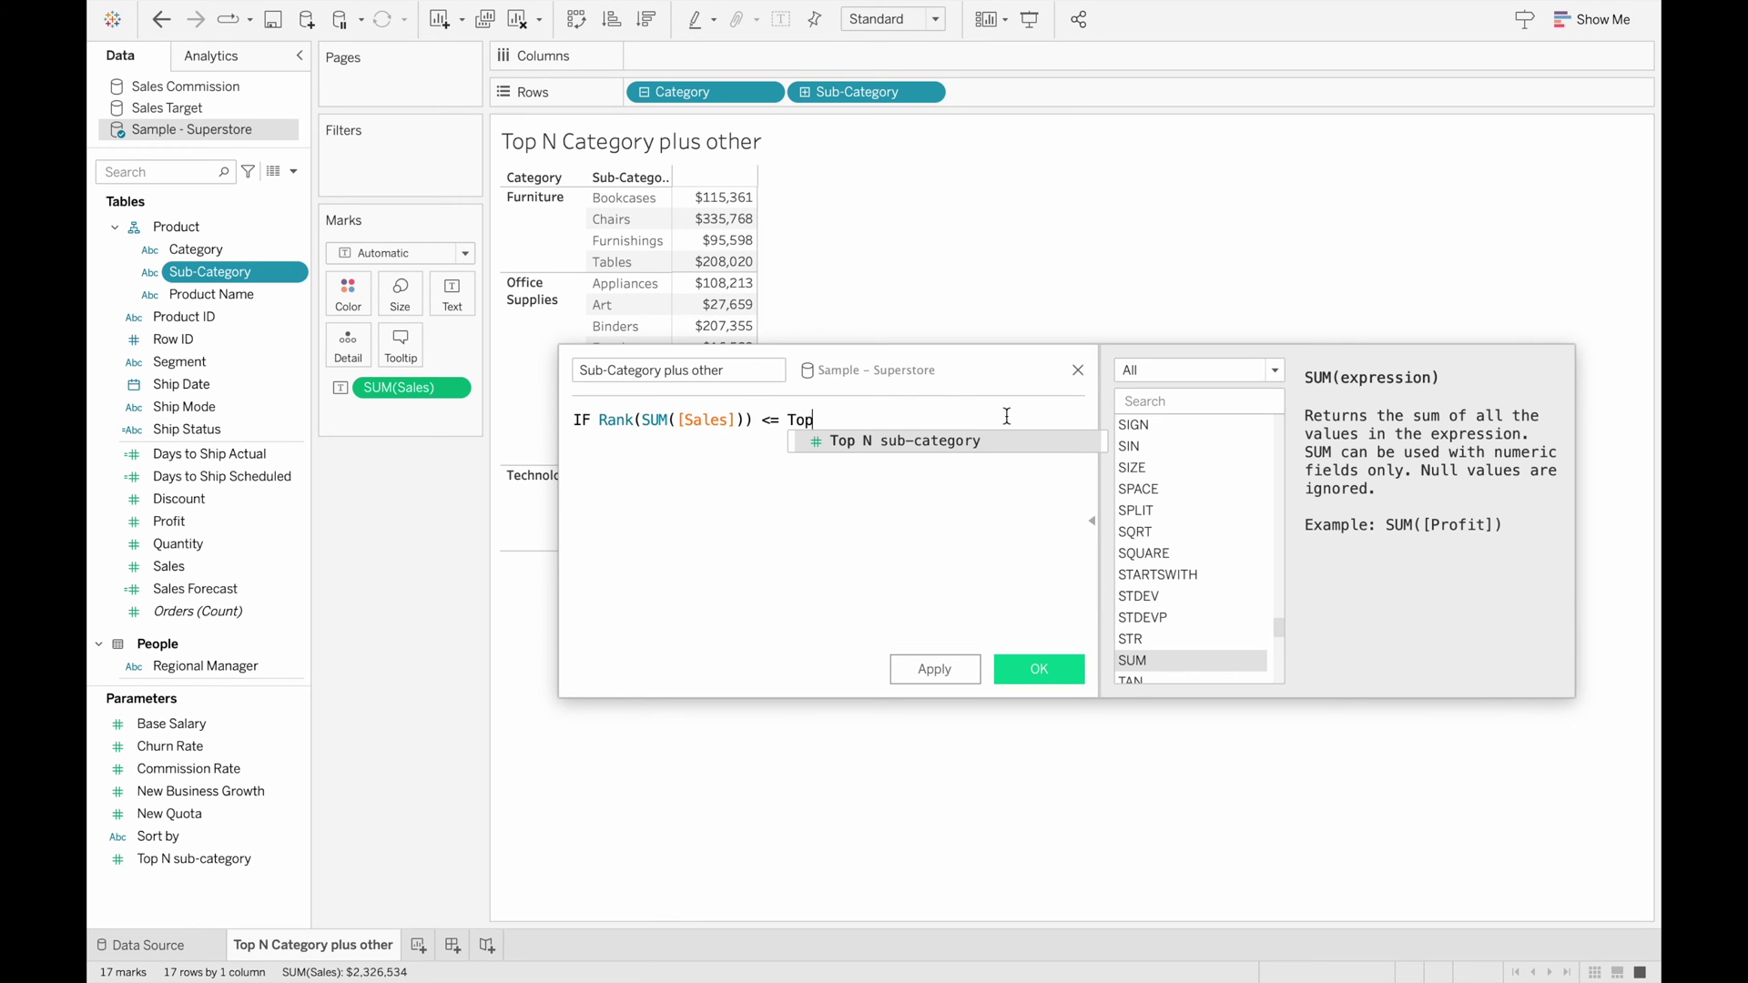
pyautogui.click(927, 440)
# - Complete the formula on new lines with THEN [Sub-Category], Else 'Other' and END
pyautogui.press('Return')
pyautogui.write('TH')
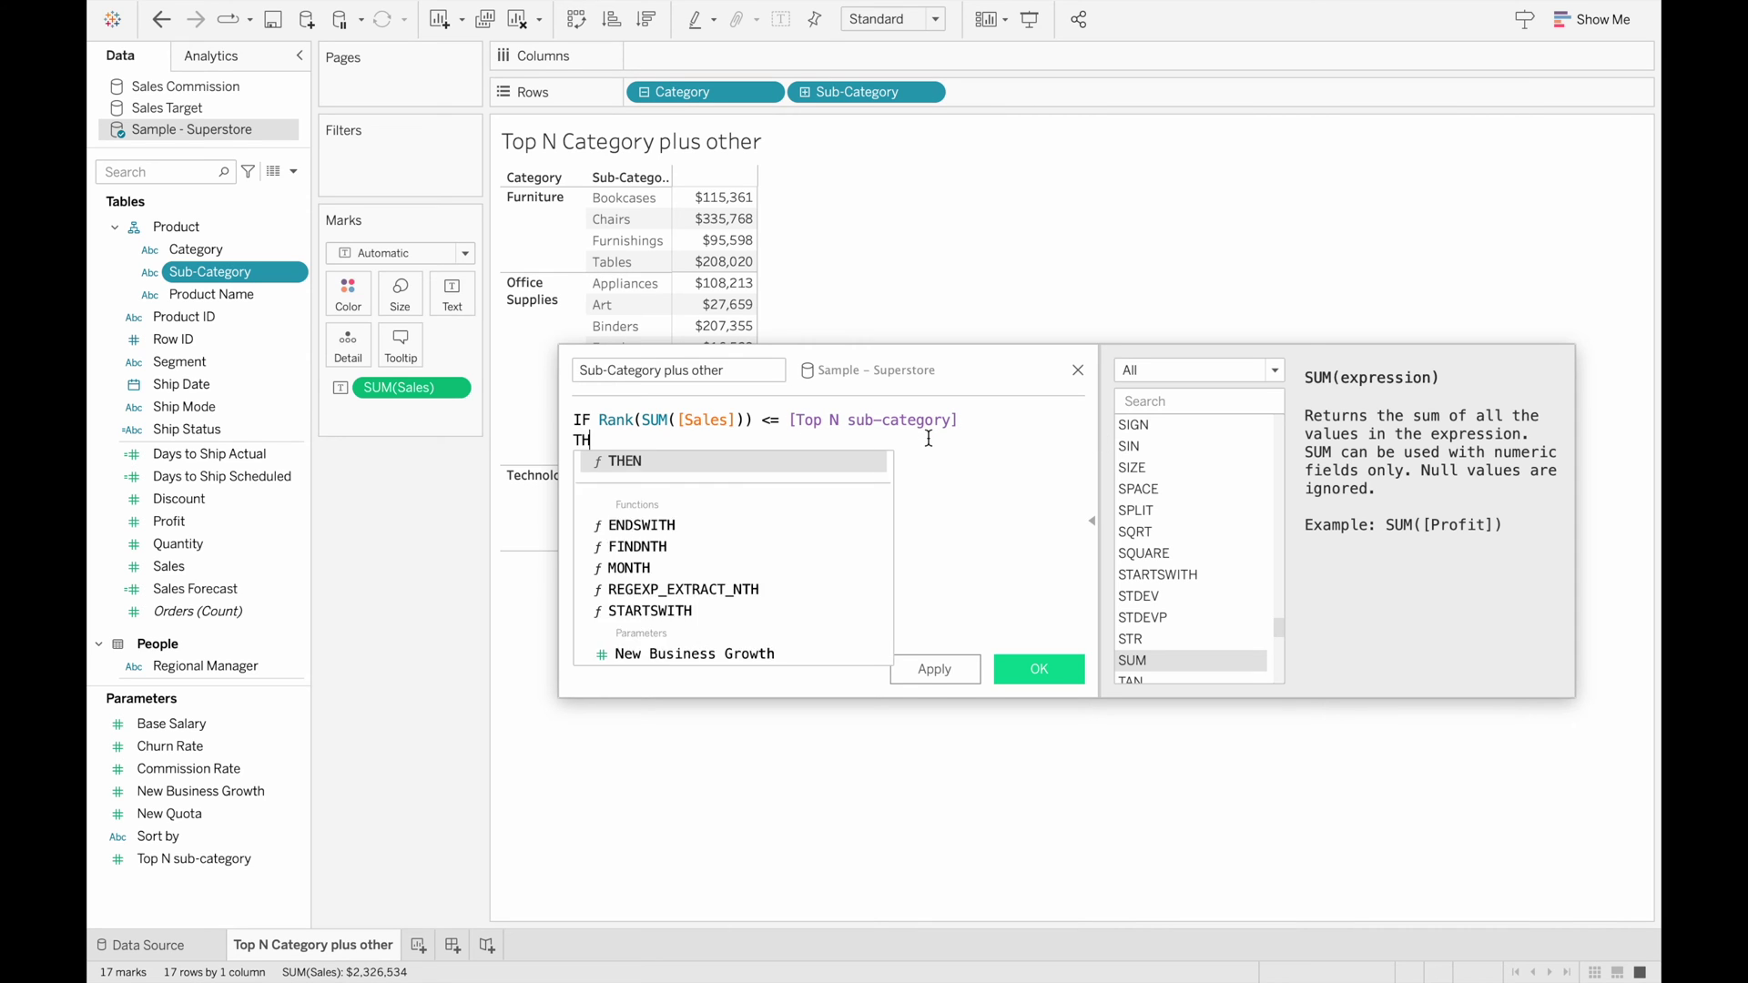
pyautogui.write('EN [')
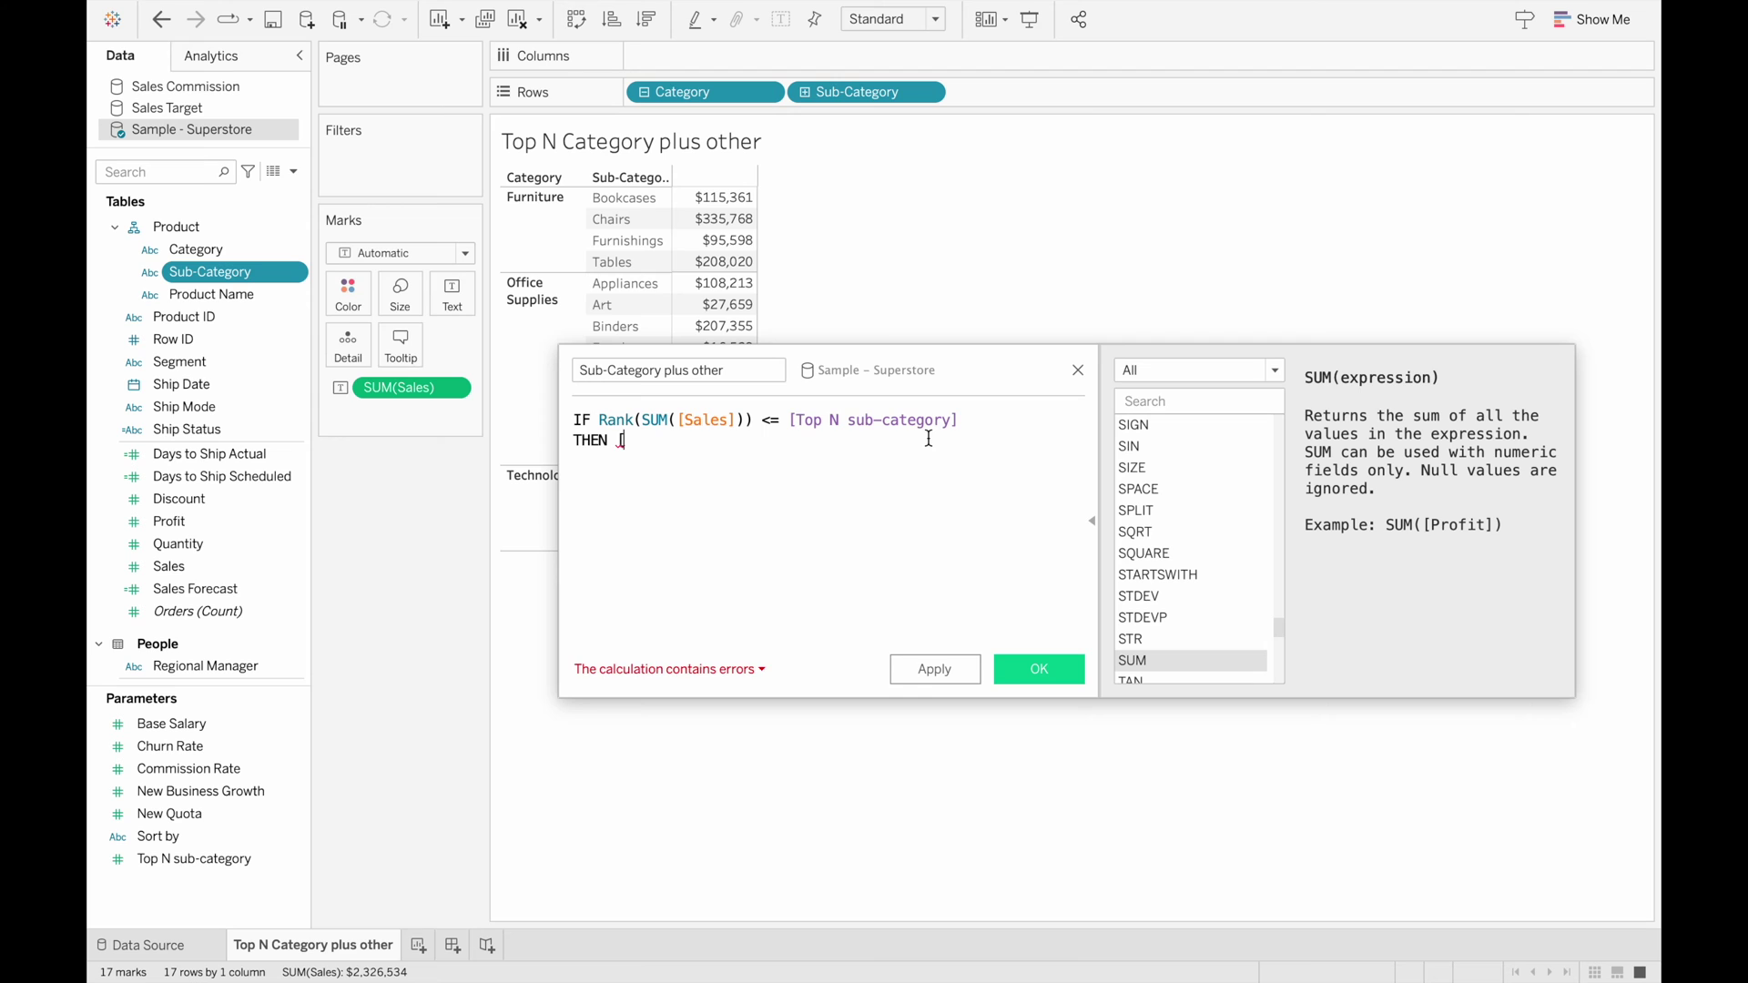
pyautogui.write('Sub')
pyautogui.click(821, 460)
pyautogui.press('Return')
pyautogui.write('Else ')
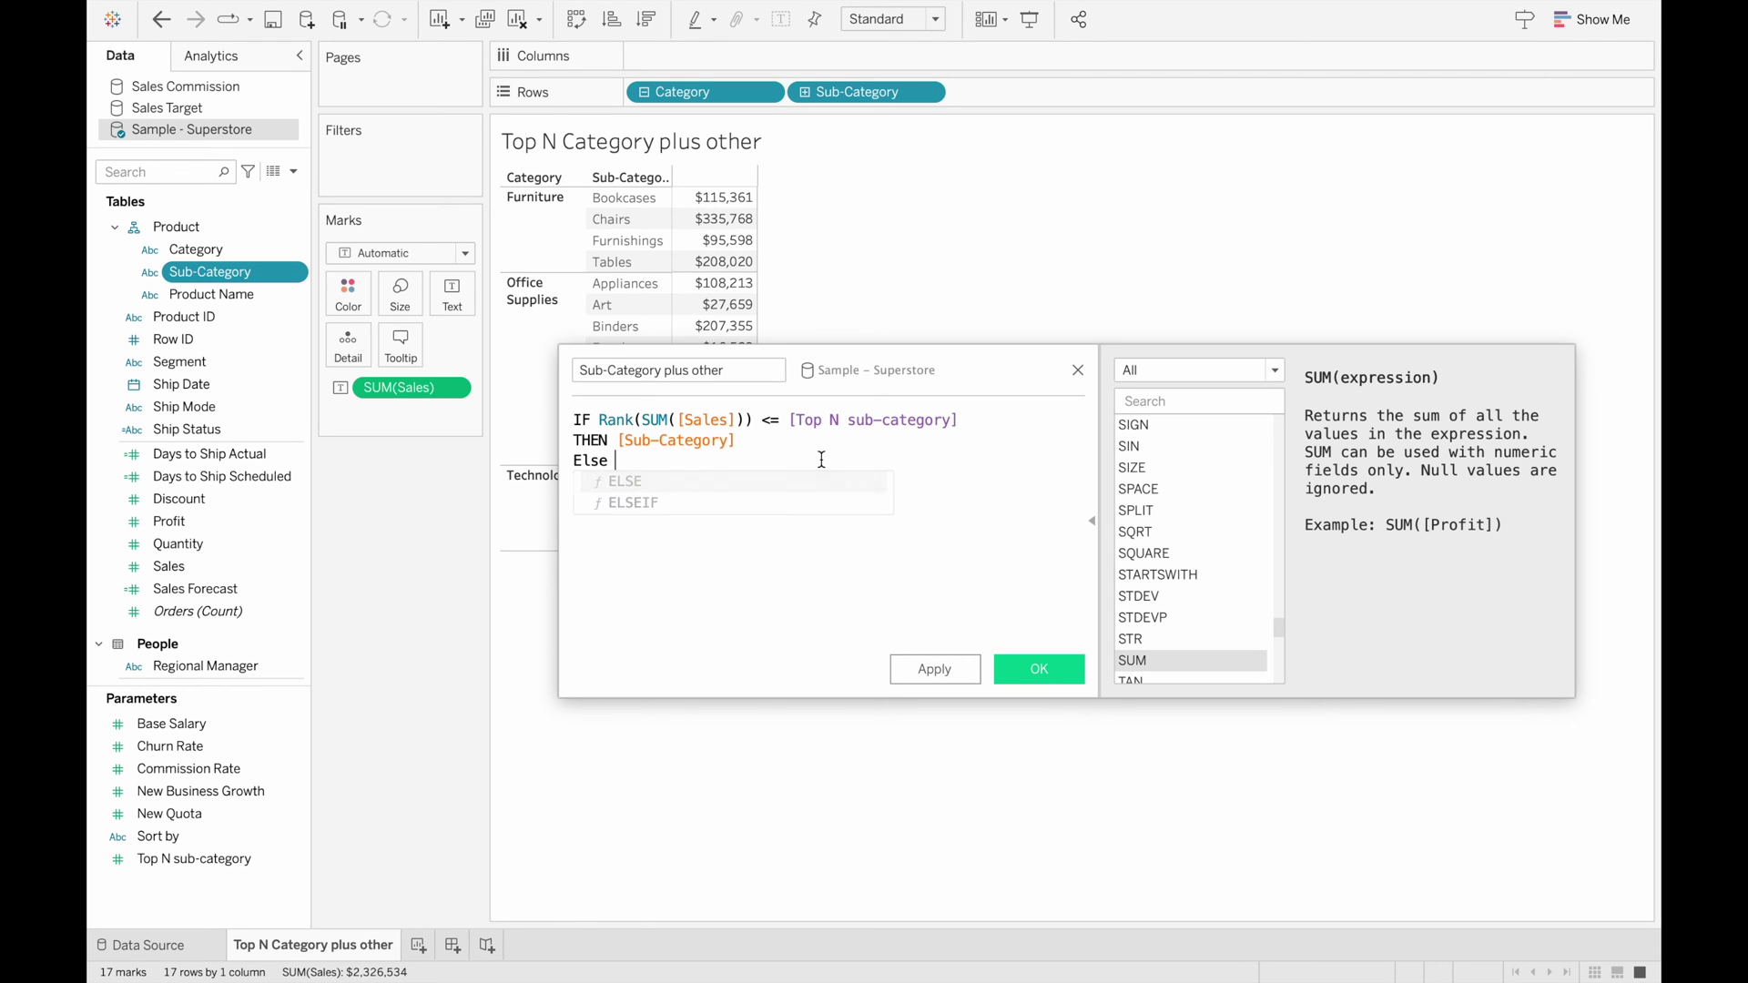
pyautogui.write("'Other'")
pyautogui.press('Return')
pyautogui.write('ENd')
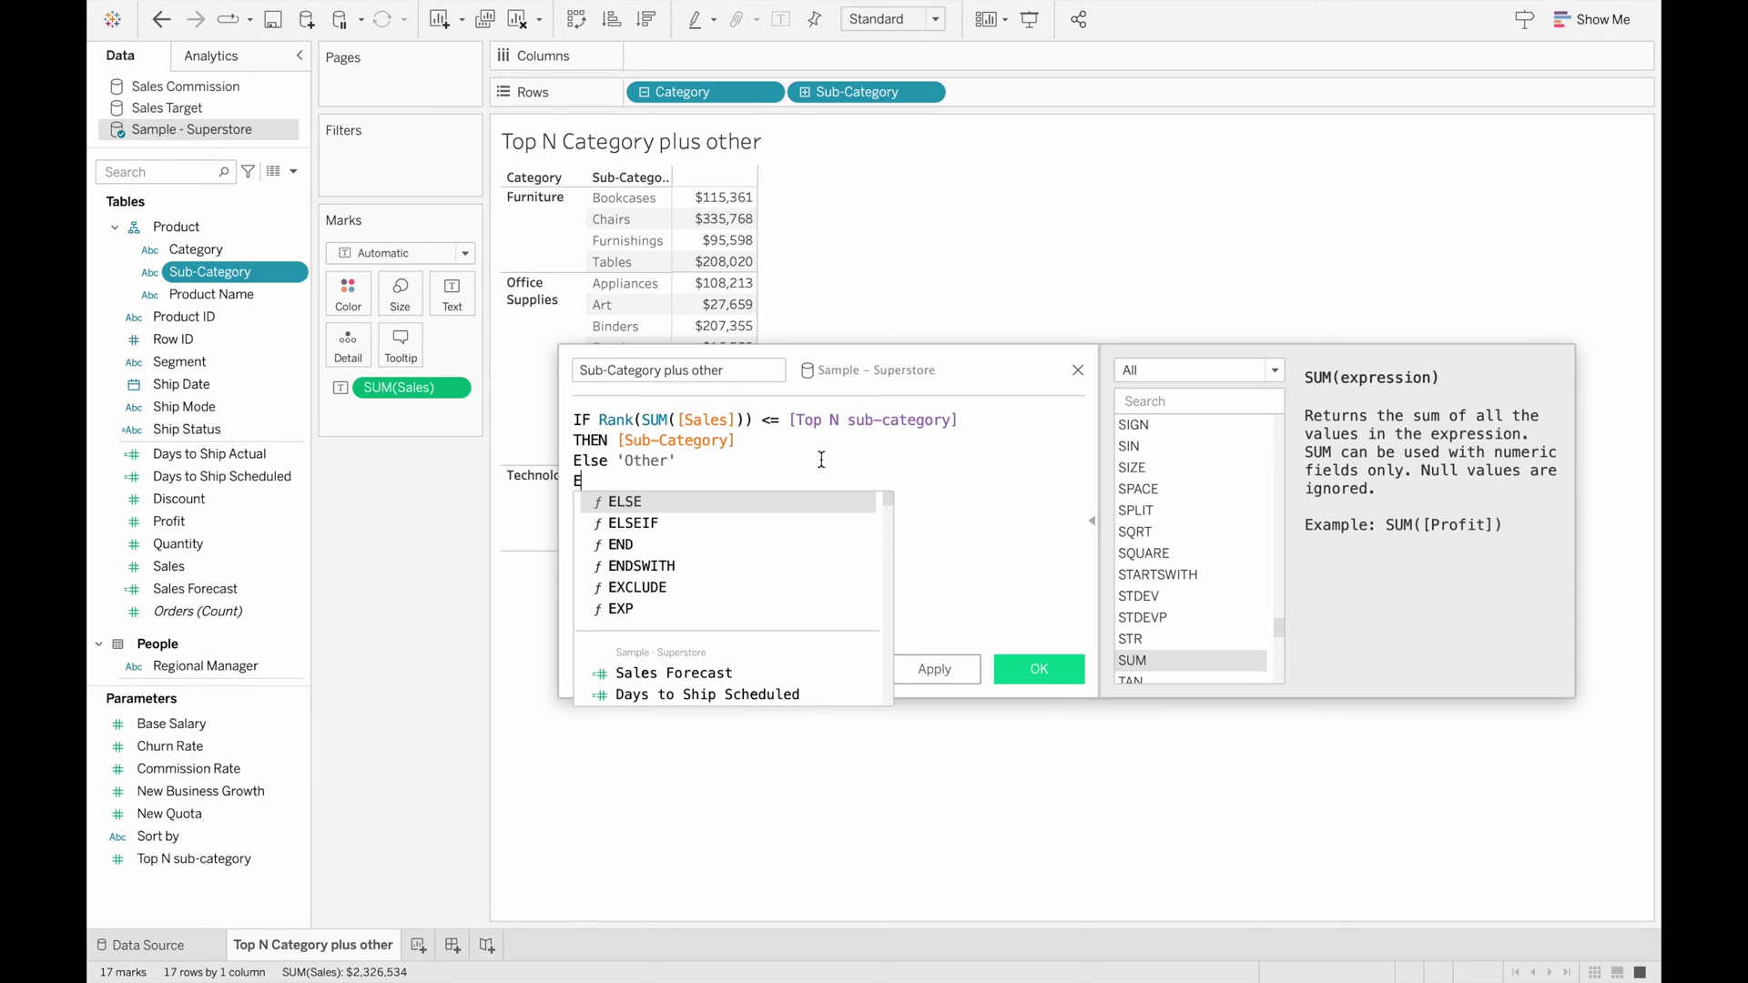
pyautogui.click(785, 502)
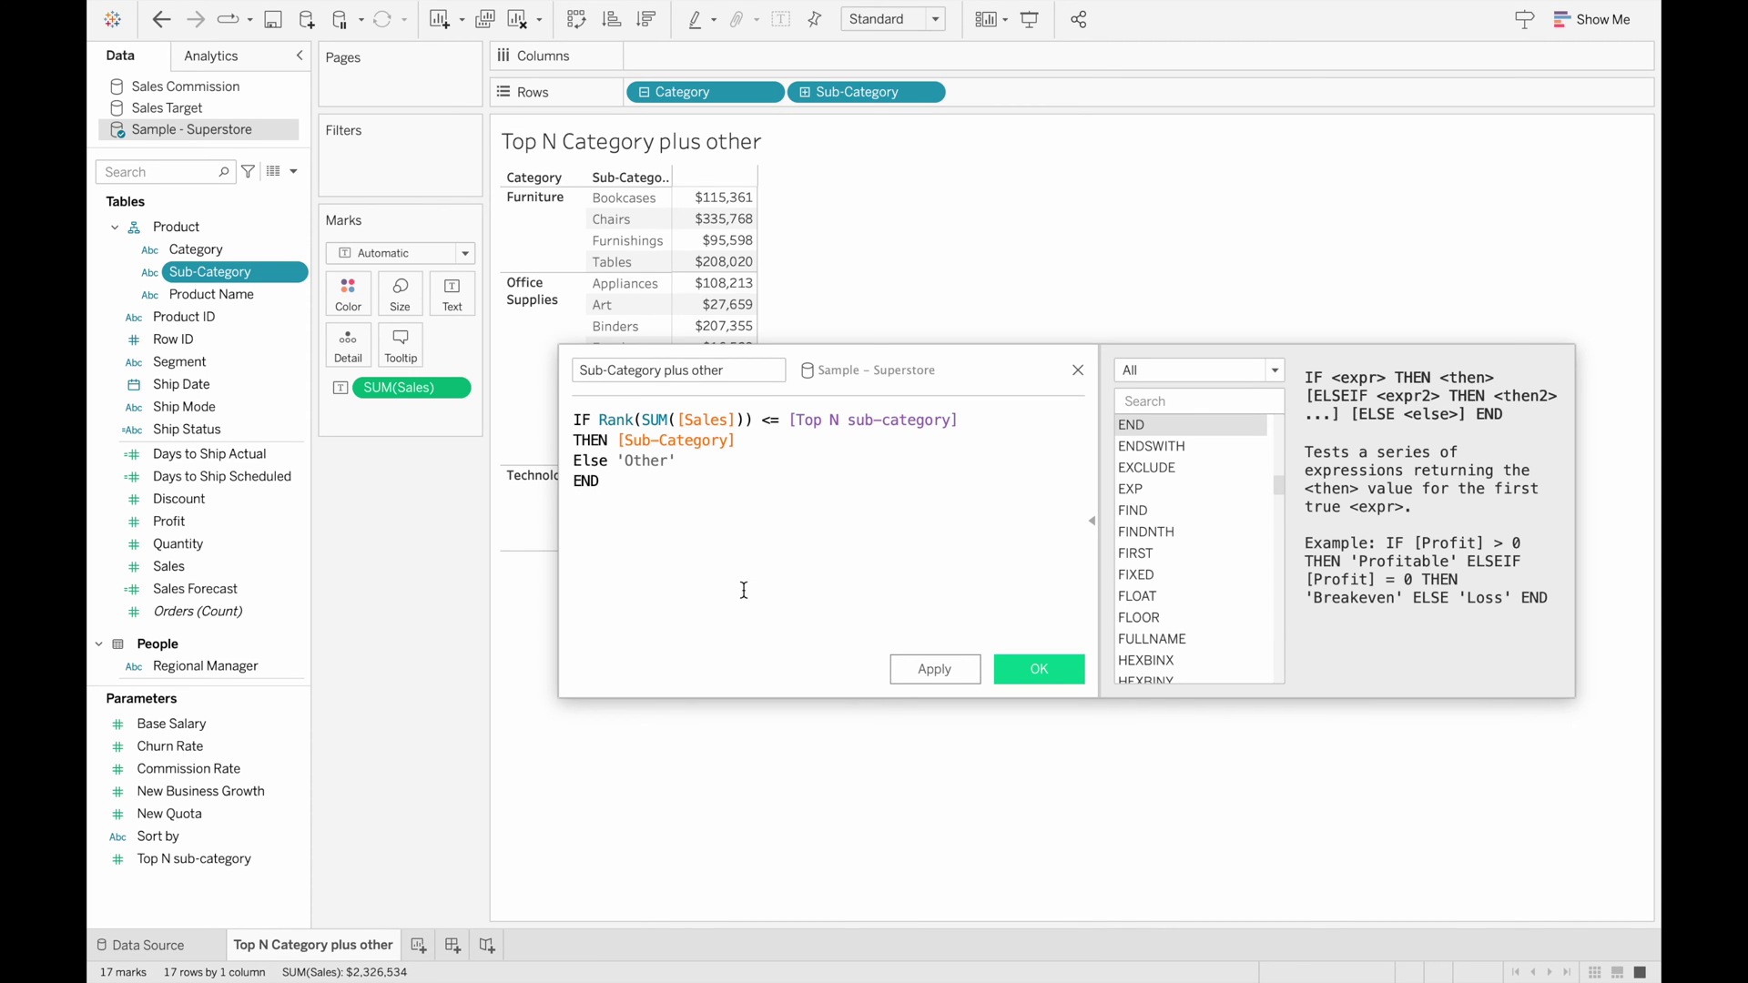
# - Check the formula's error details, wrap [Sub-Category] in ATTR() in the THEN line, and save the calculated field
pyautogui.click(762, 671)
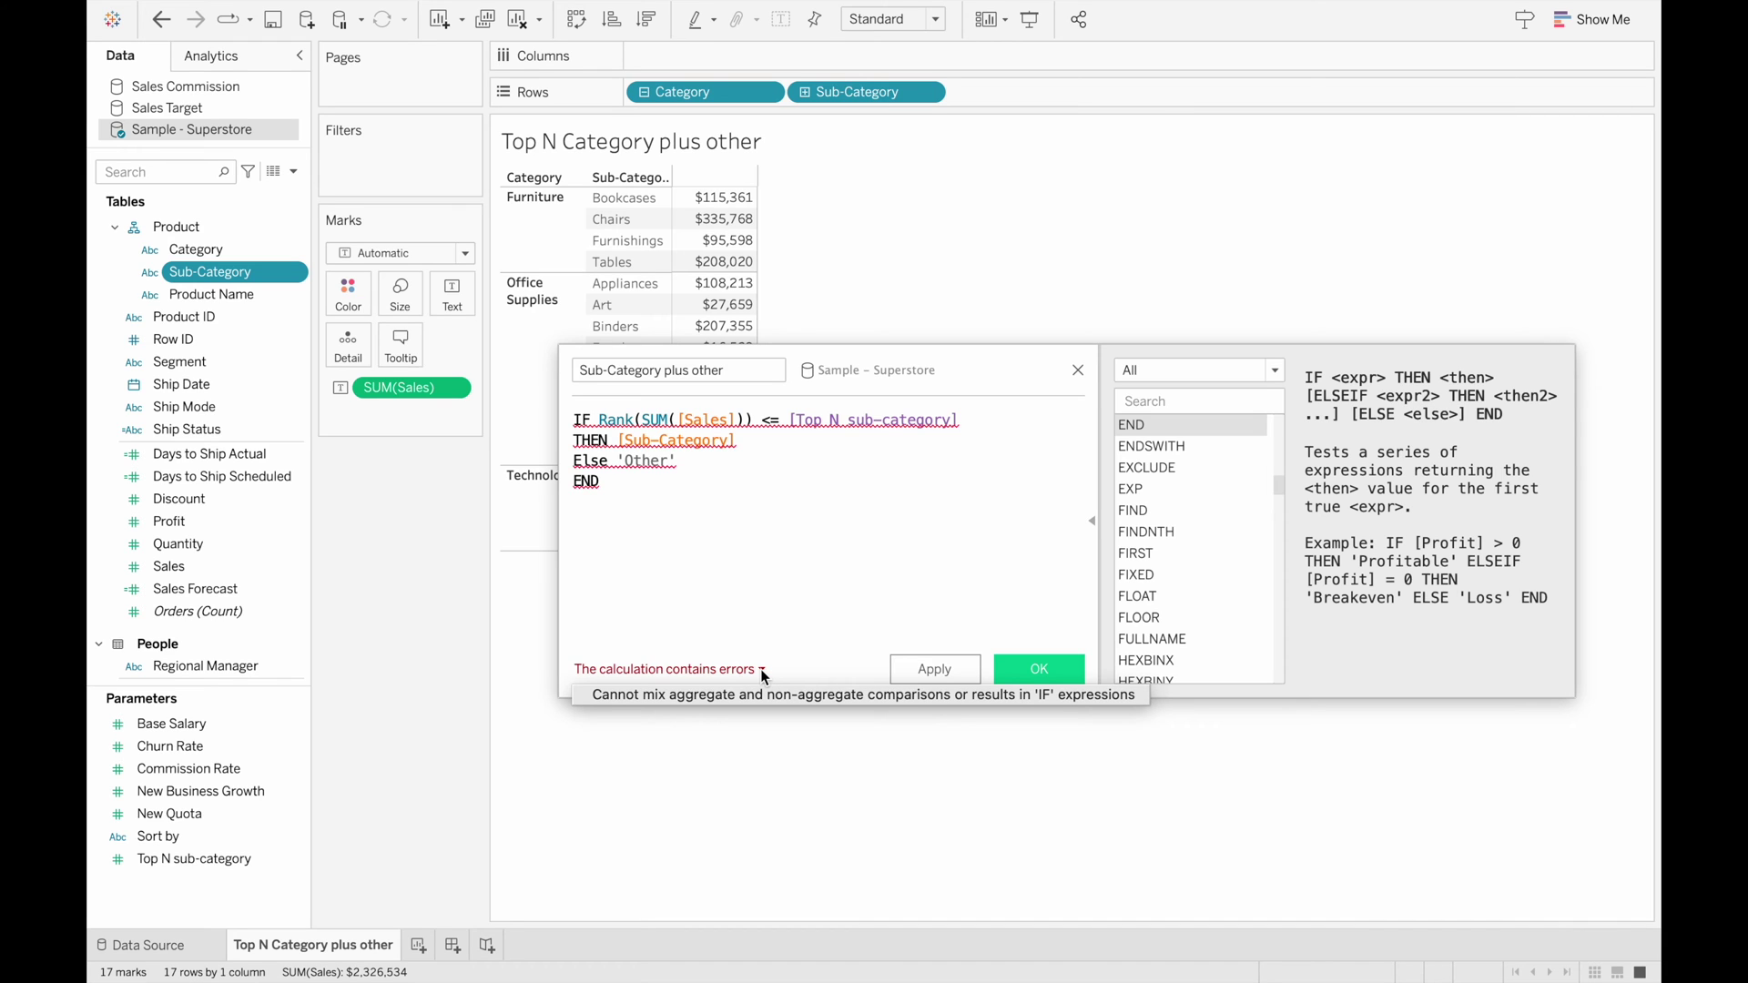
pyautogui.click(622, 445)
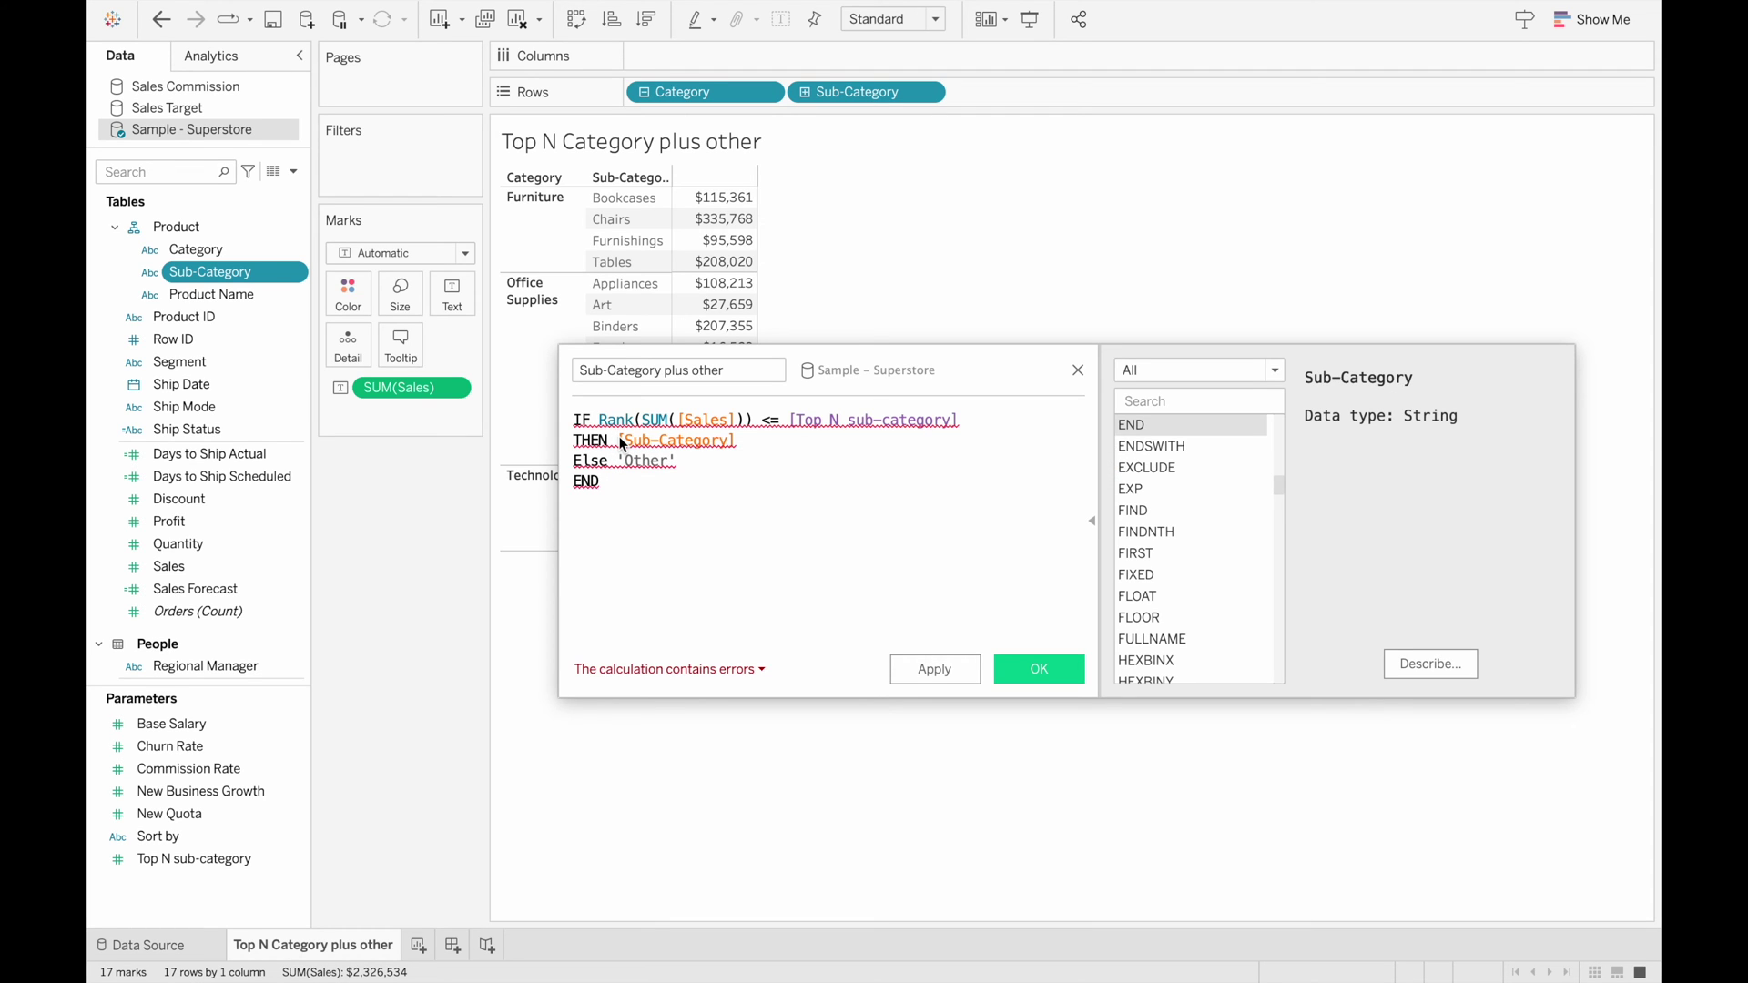
pyautogui.write('ATTR')
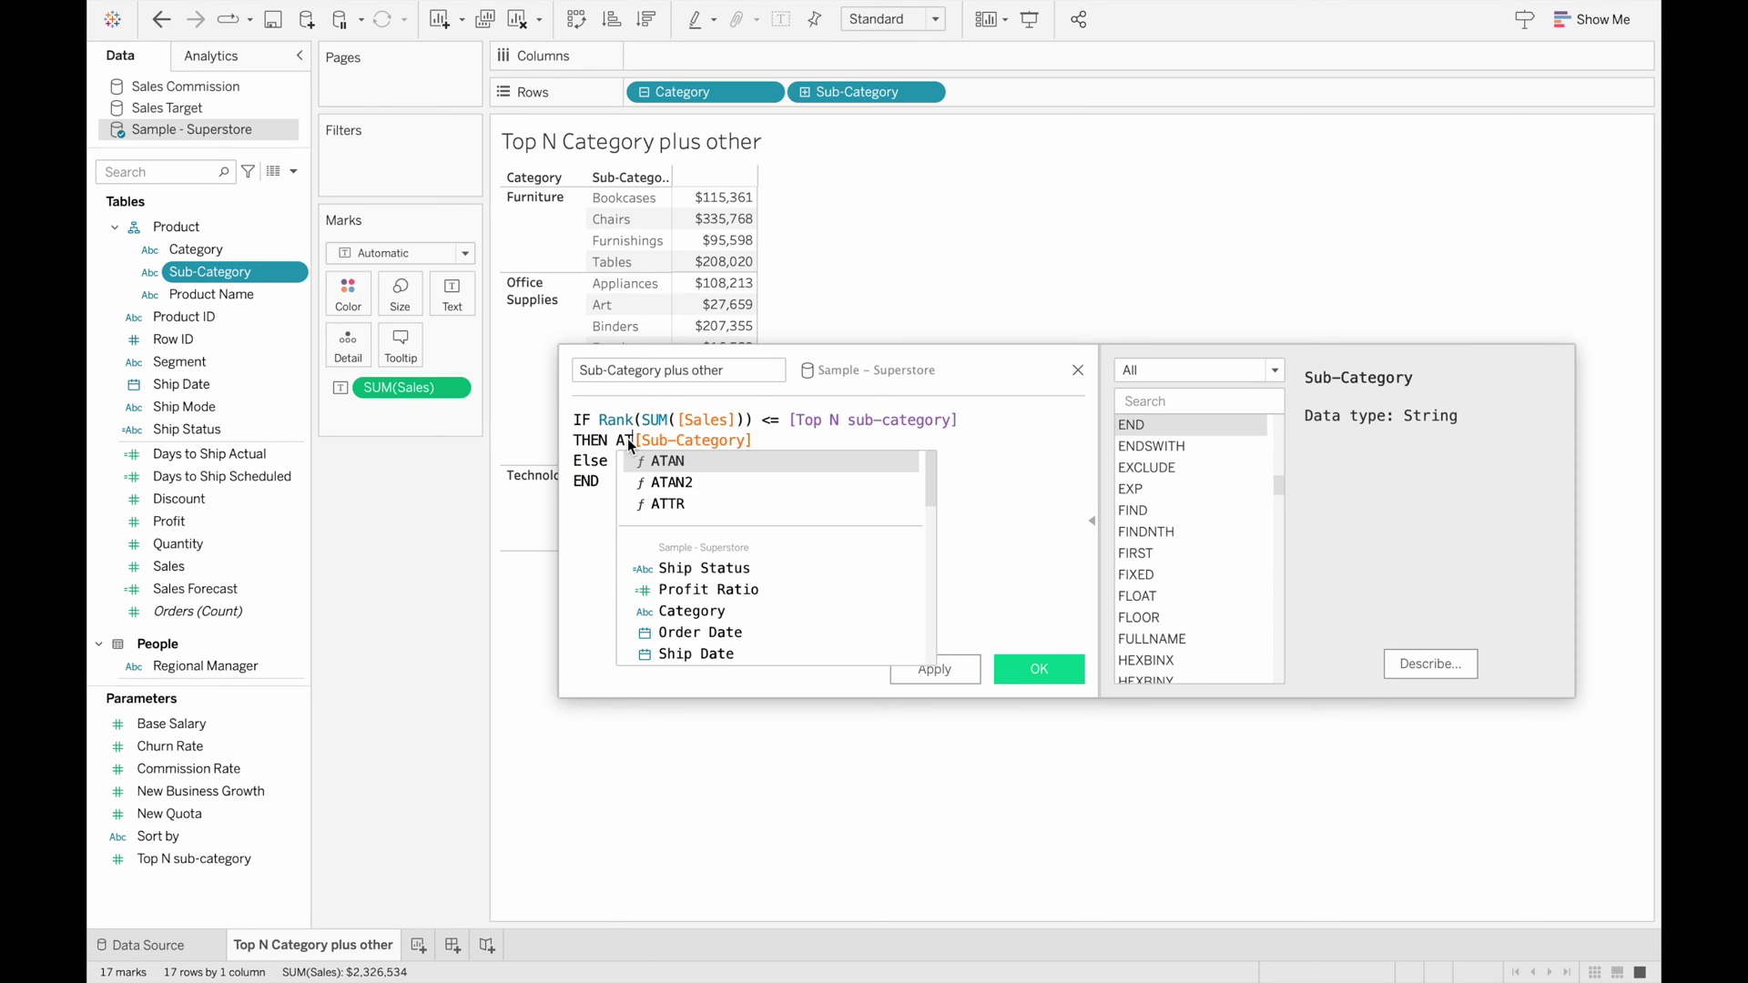
pyautogui.write('(')
pyautogui.click(812, 433)
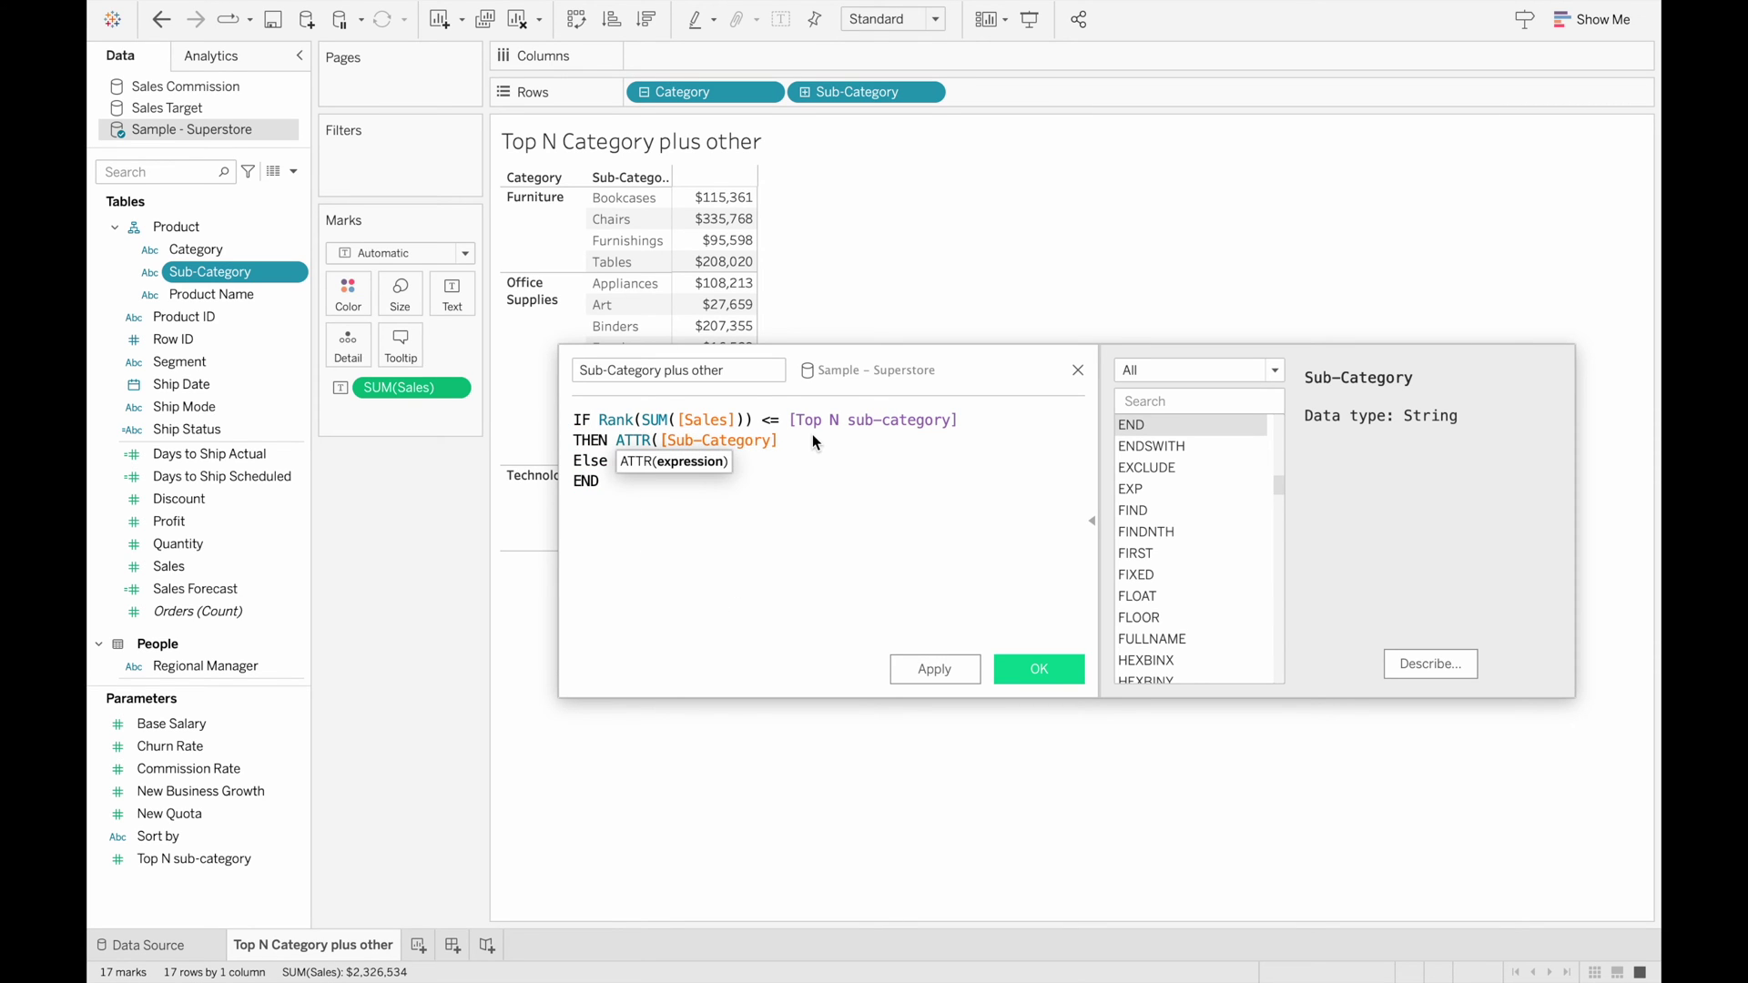
pyautogui.write(')')
pyautogui.click(845, 542)
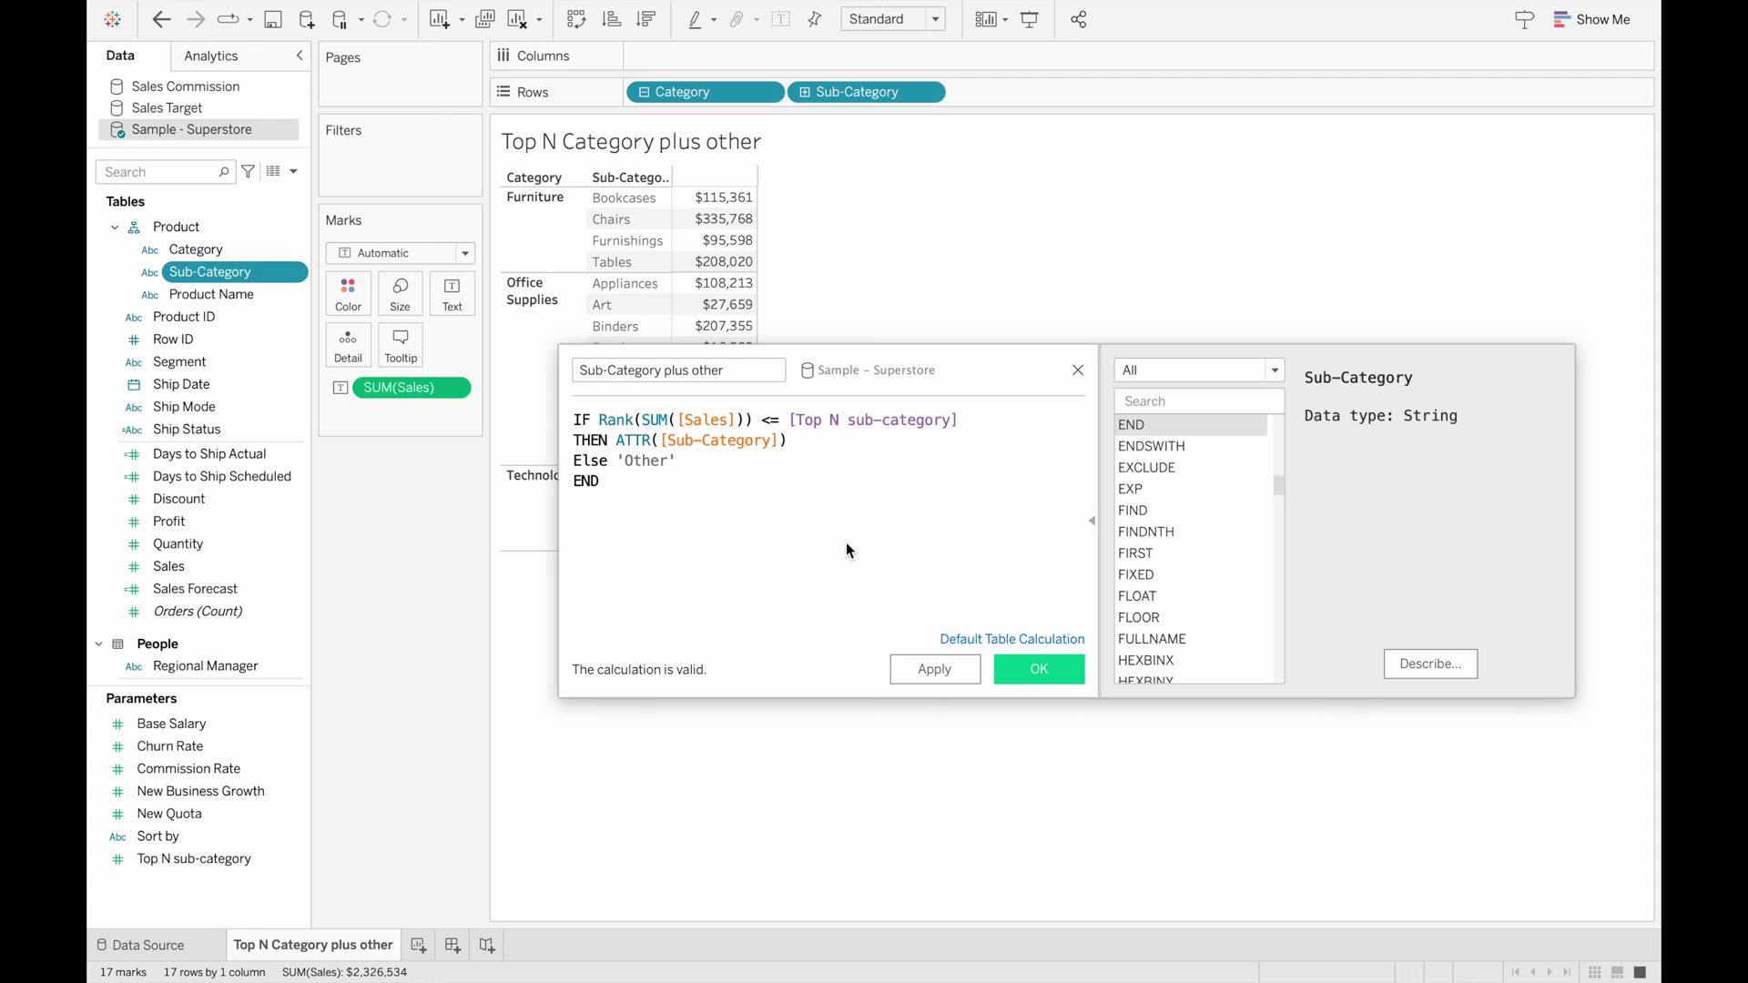
pyautogui.click(1037, 669)
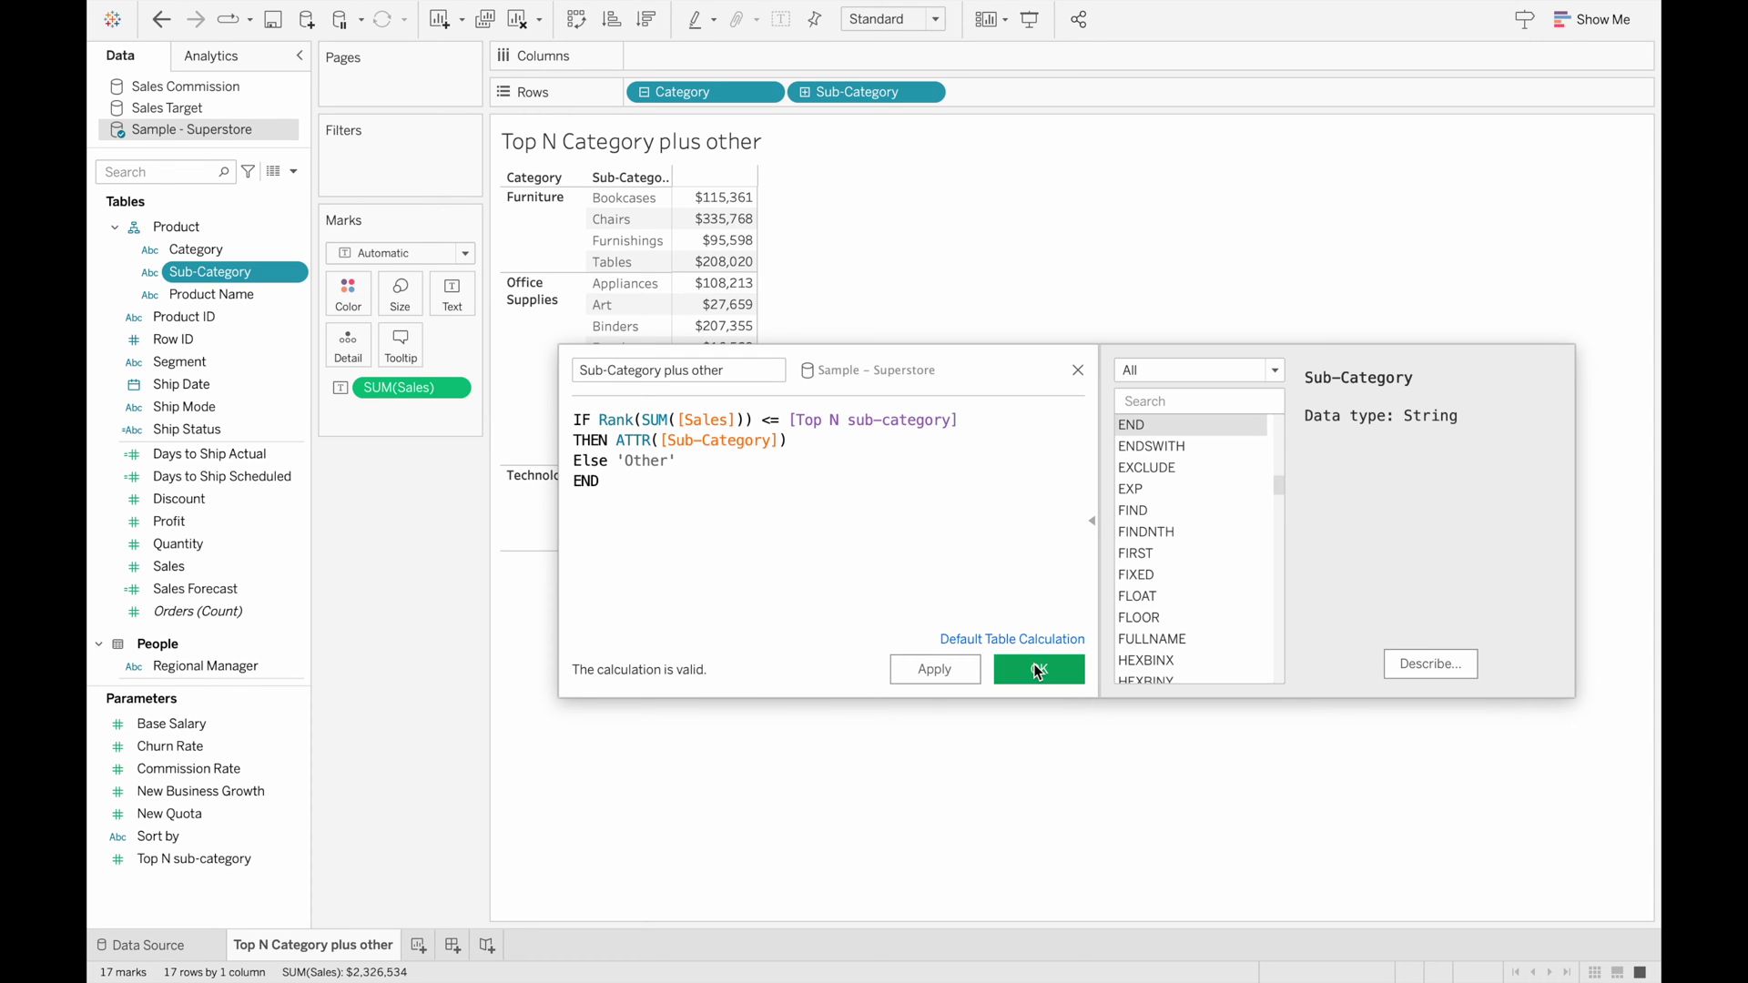
# - Add the Sub-Category plus other field to the end of Rows and compute it using Sub-Category
pyautogui.moveTo(243, 669); pyautogui.dragTo(1045, 90)
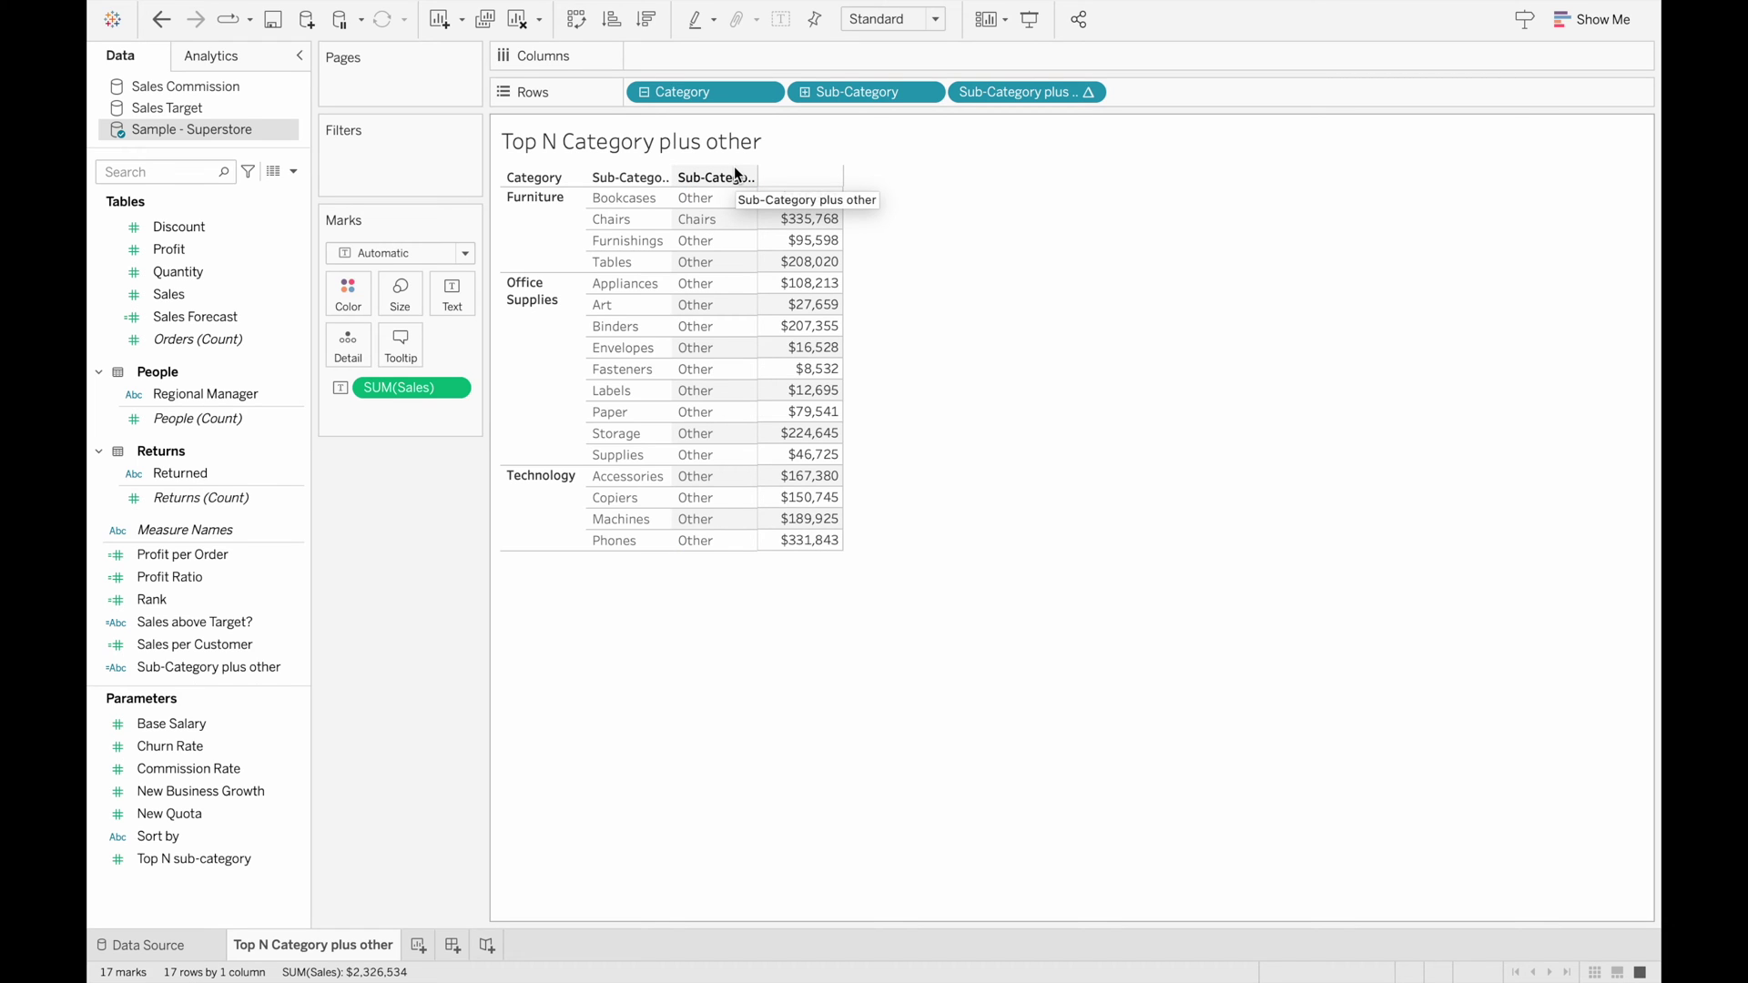
pyautogui.rightClick(1044, 91)
pyautogui.moveTo(1125, 296)
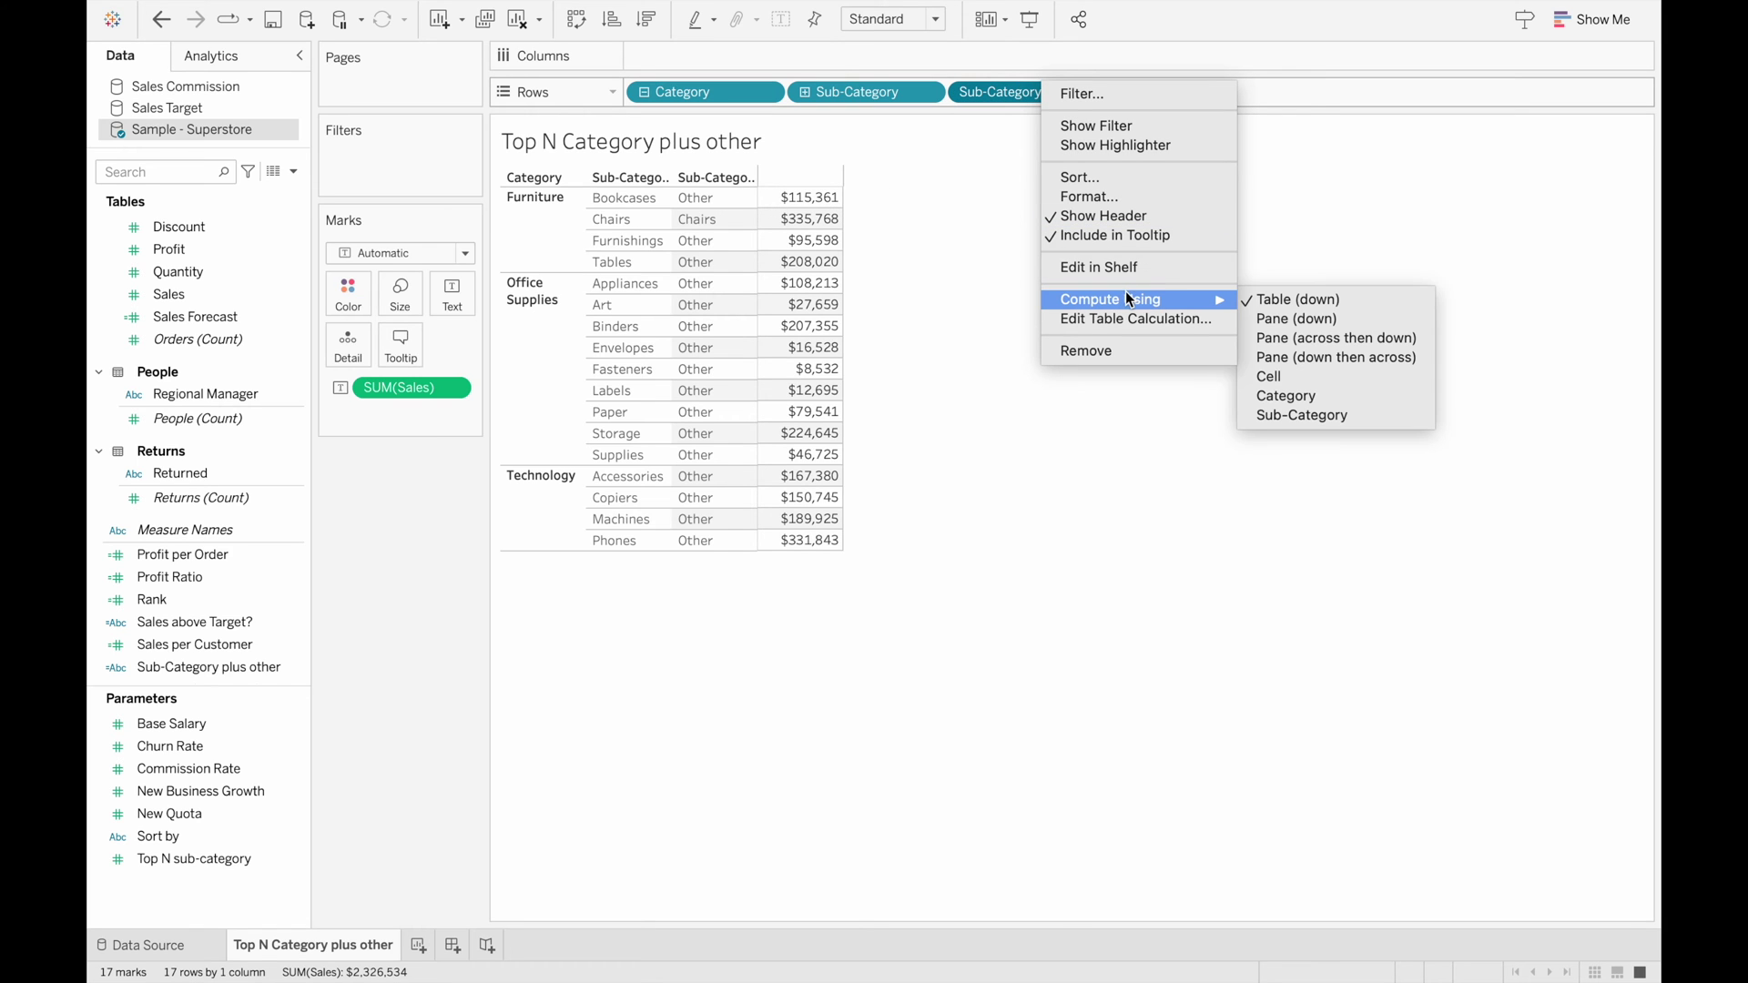
pyautogui.click(1331, 405)
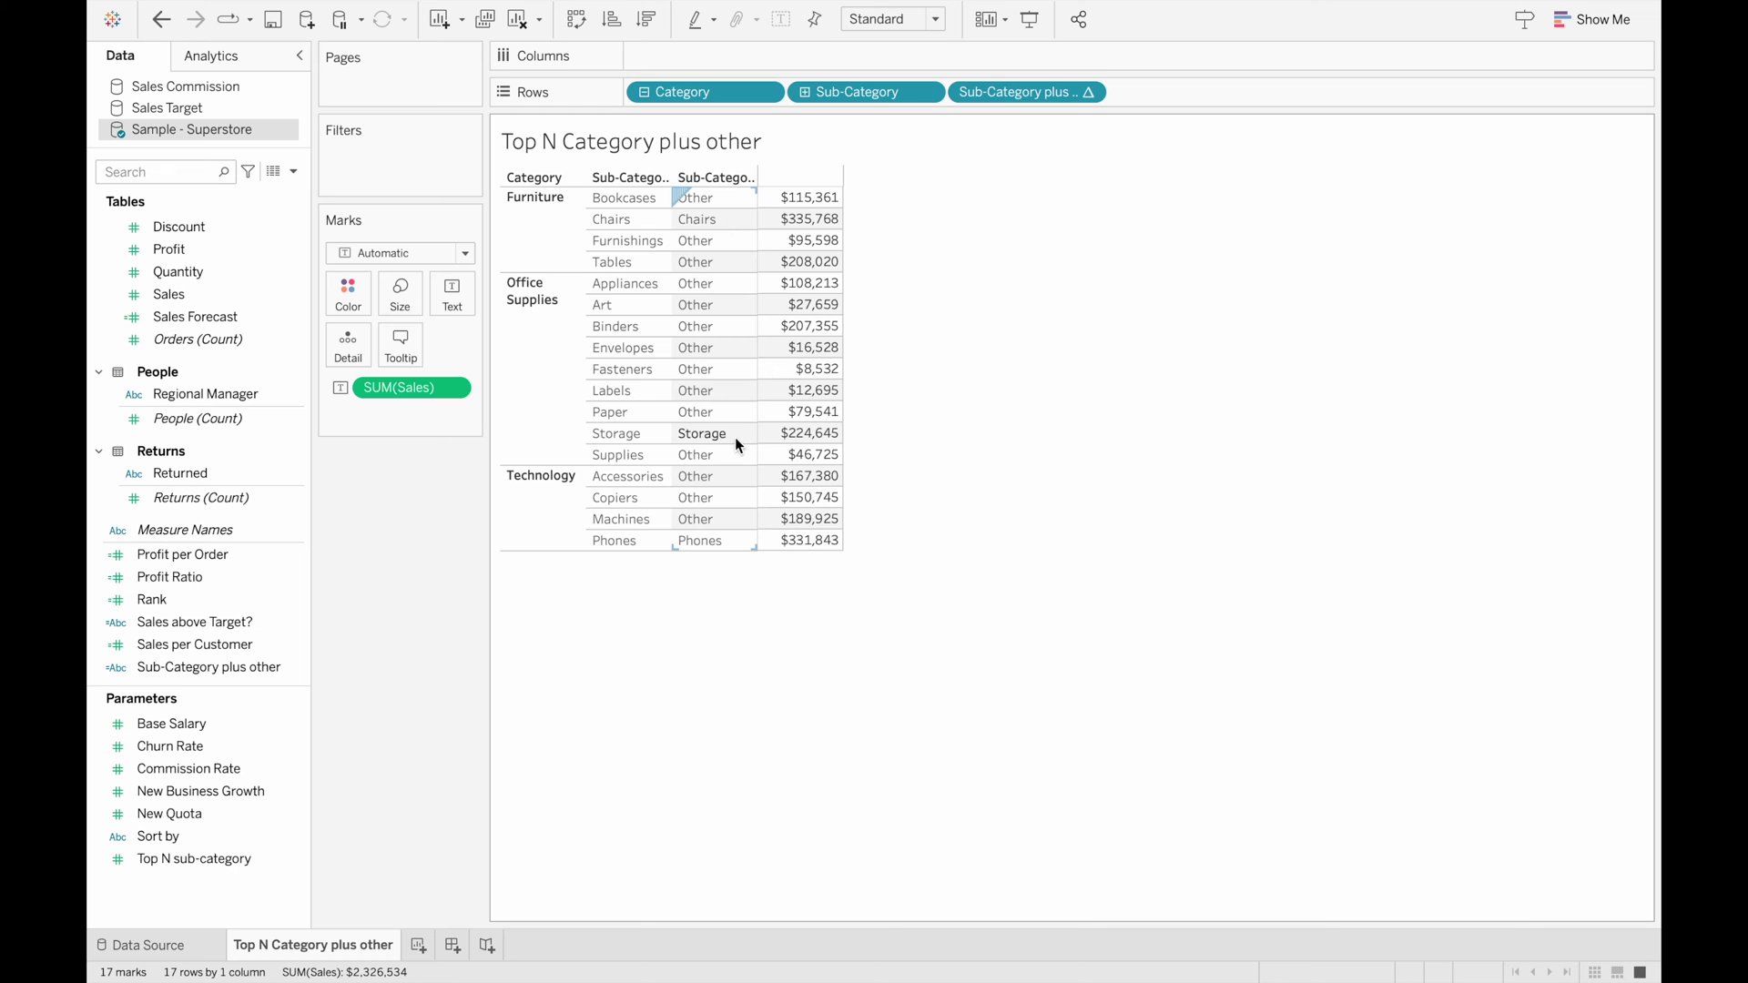
# - Set the current value of the Top N sub-category parameter to 2
pyautogui.click(205, 859)
pyautogui.rightClick(209, 858)
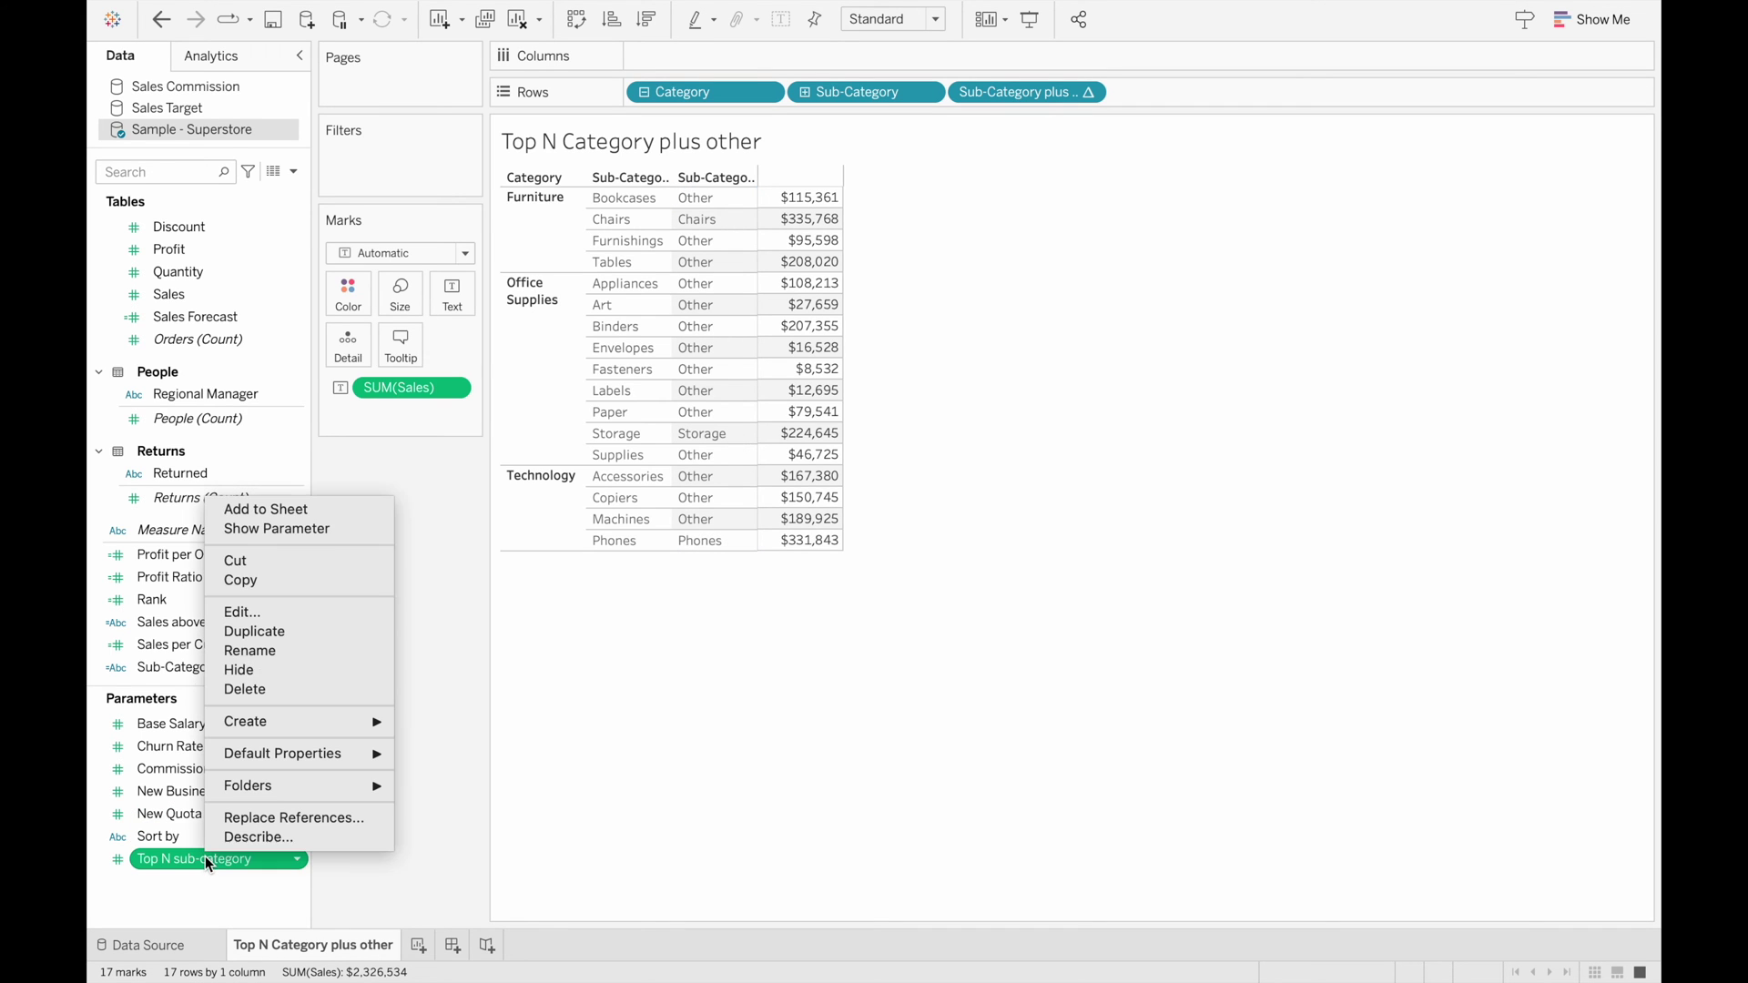
pyautogui.click(293, 611)
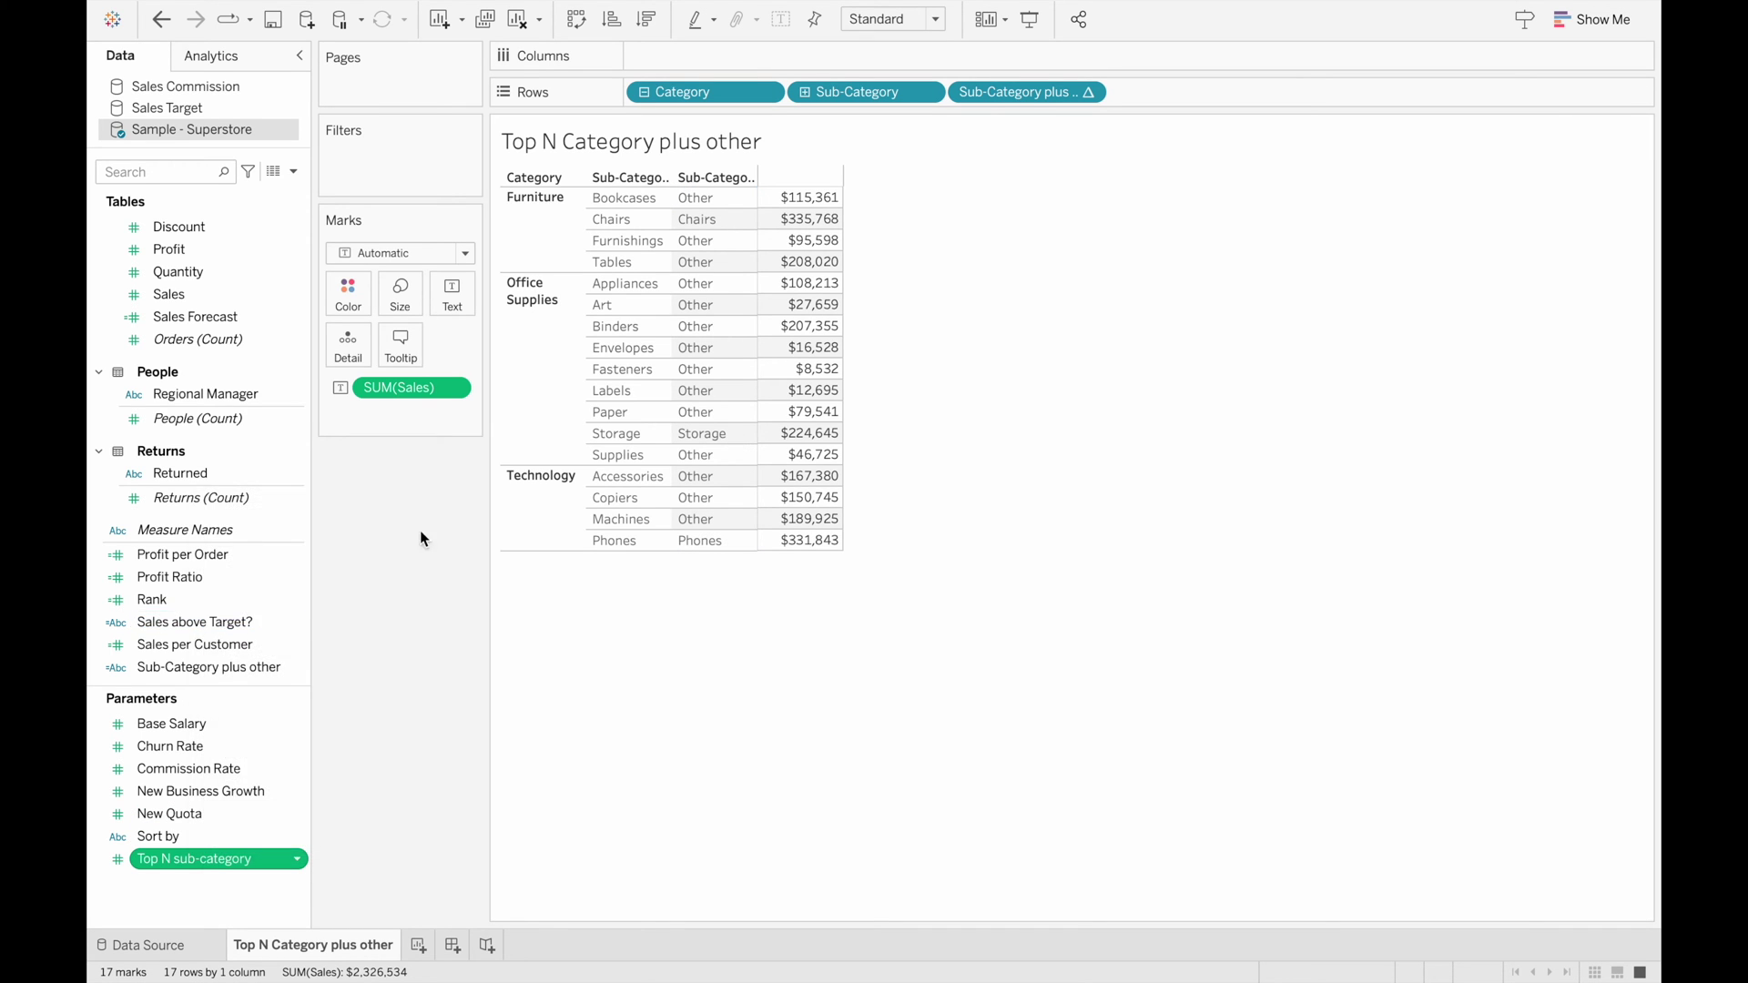
pyautogui.click(774, 468)
pyautogui.press('BackSpace')
pyautogui.write('2')
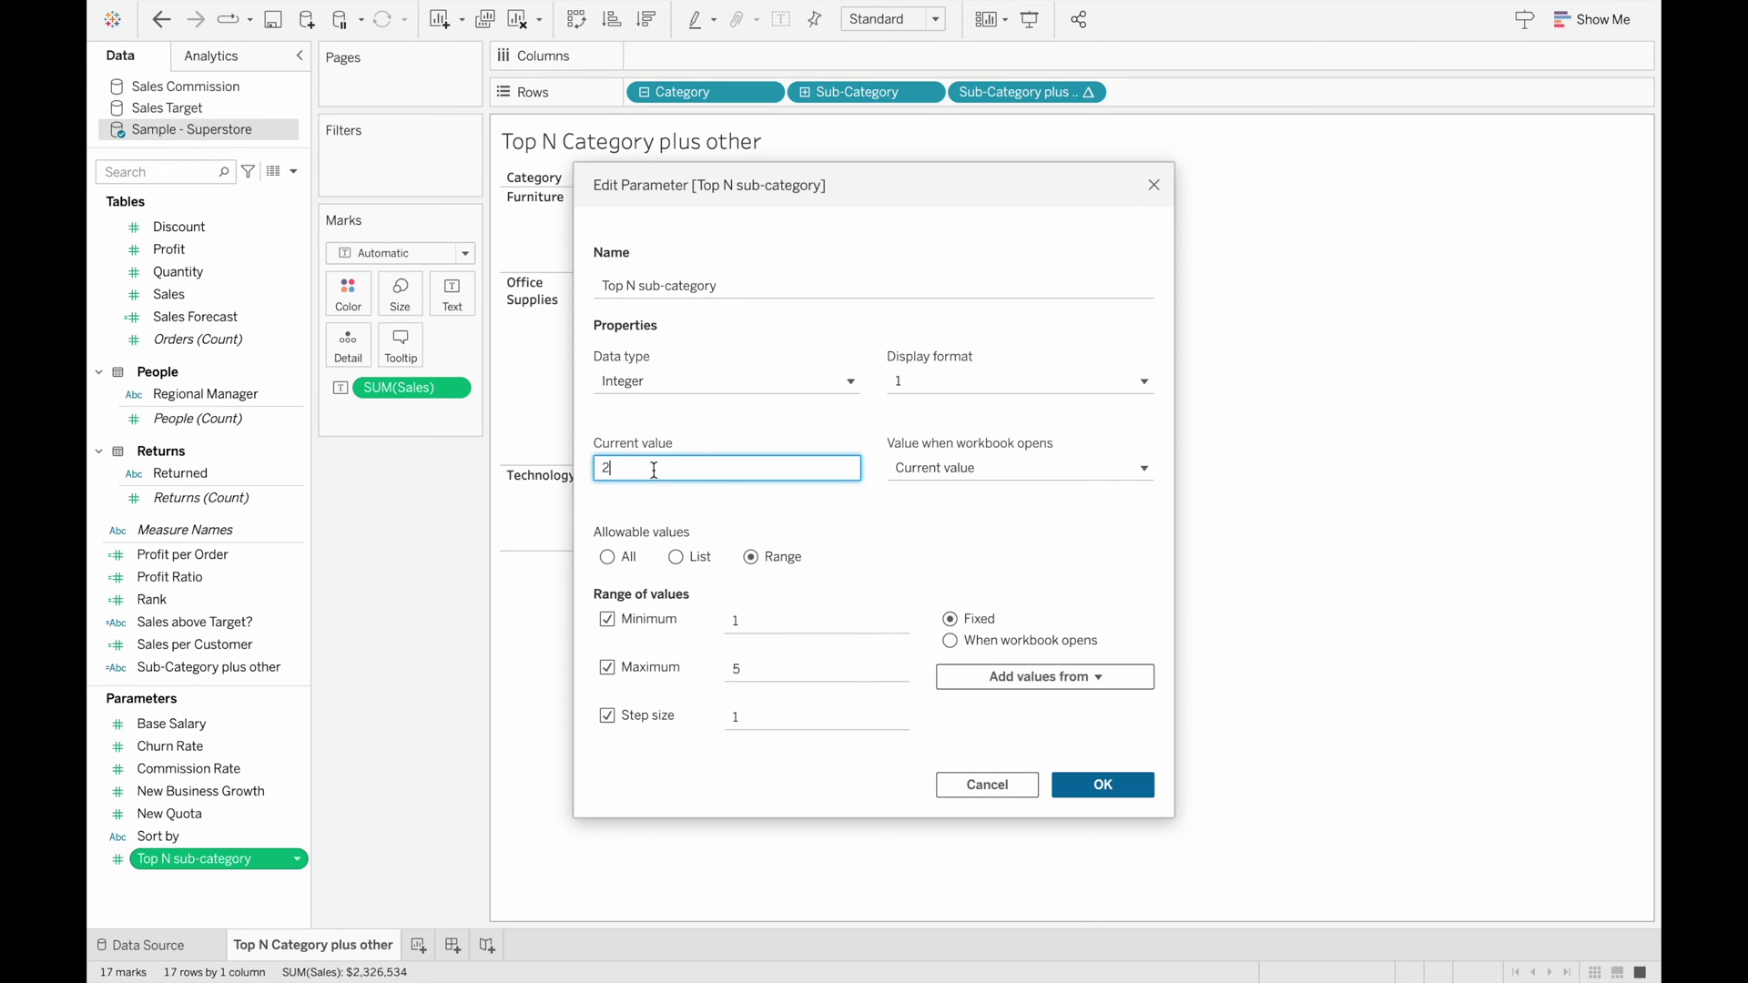
pyautogui.click(1101, 785)
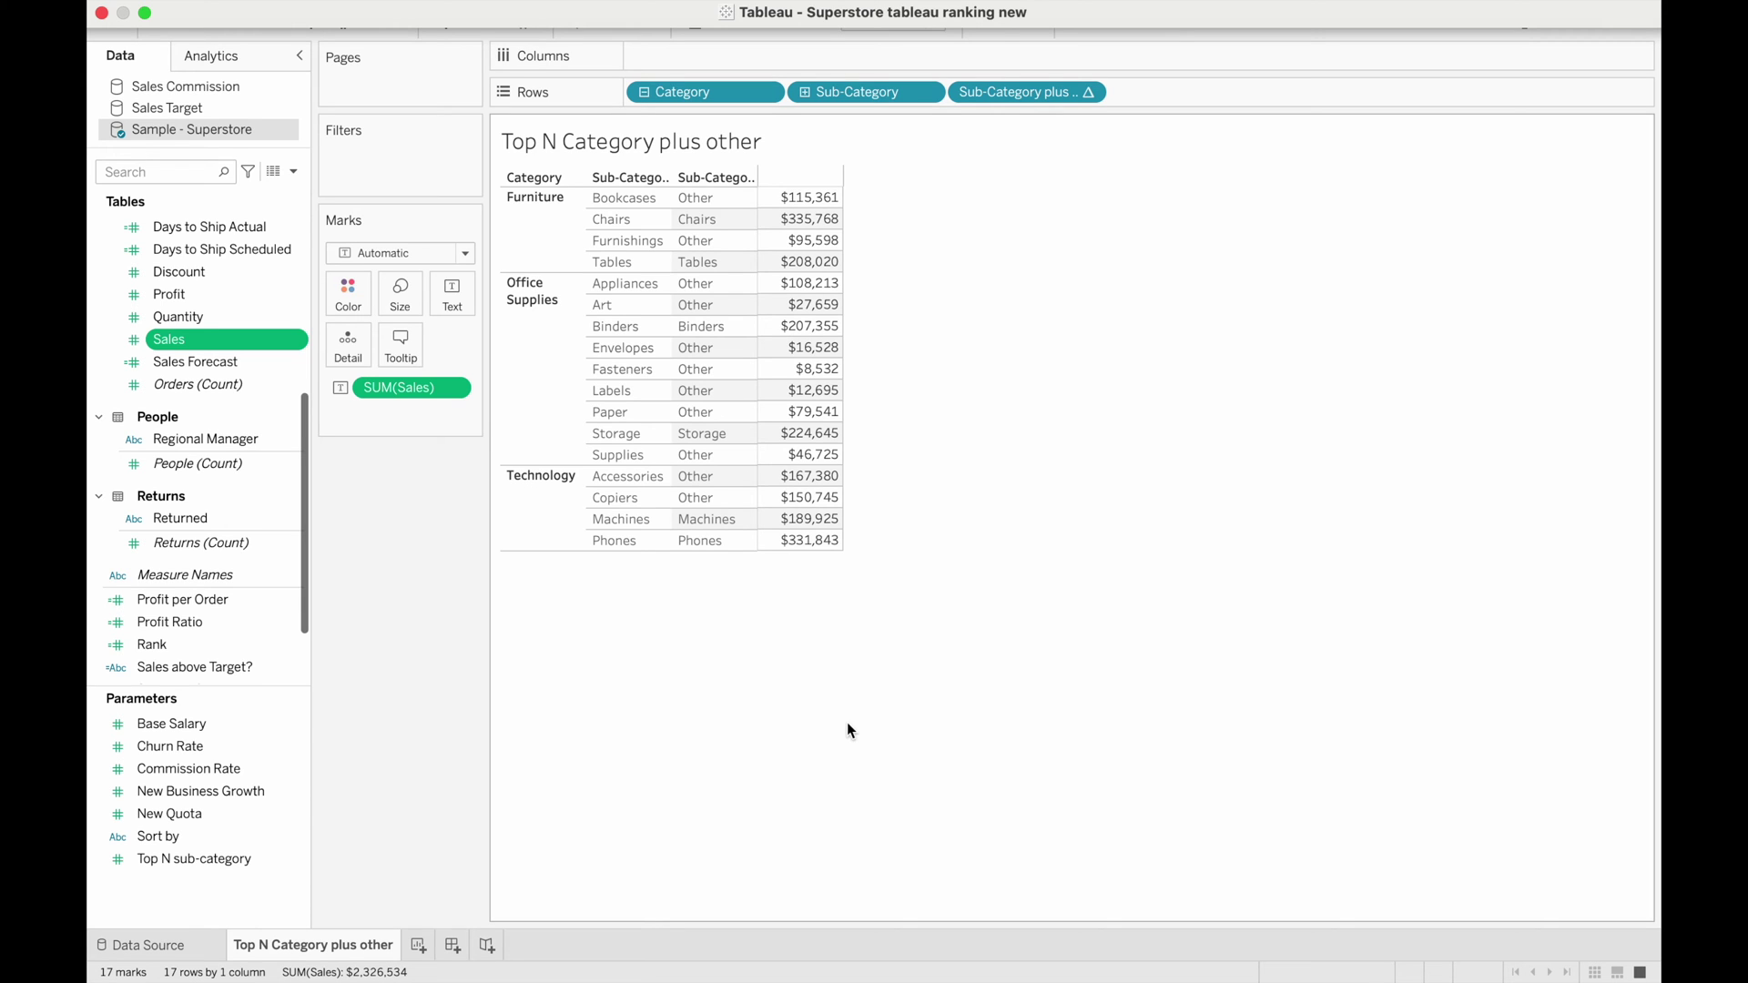
# - Create a calculated field from Sales and name it "Sales for Others"
pyautogui.rightClick(240, 342)
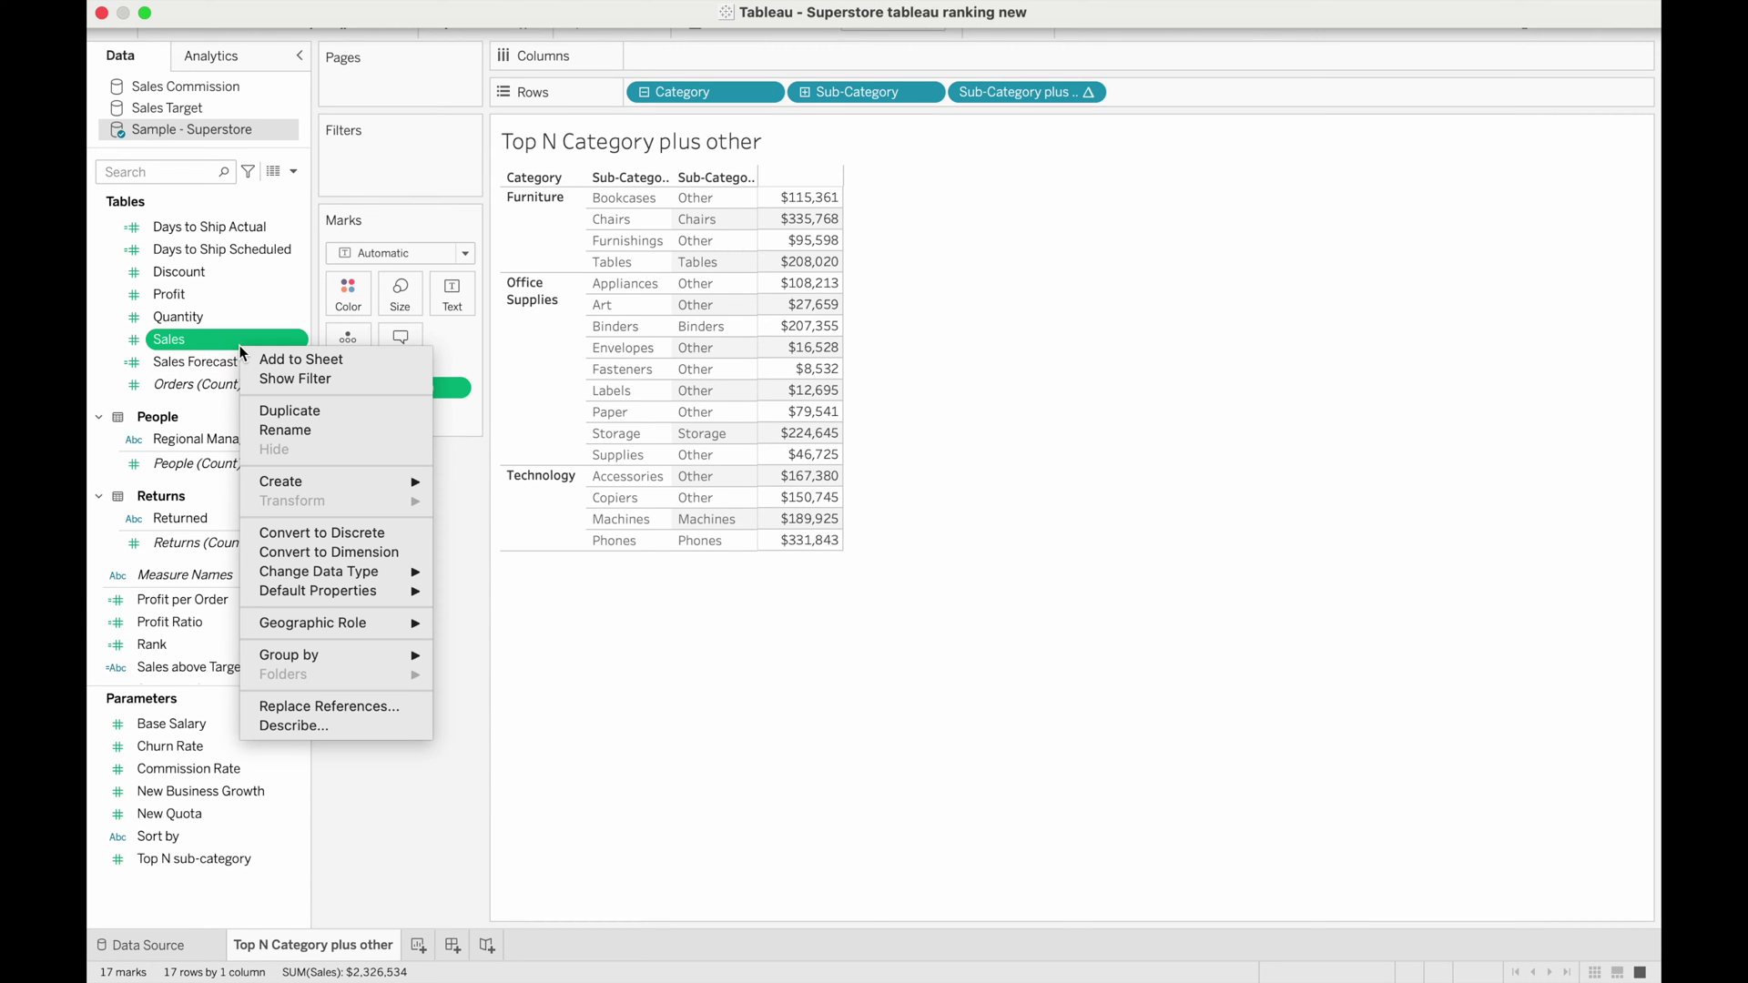
pyautogui.moveTo(351, 481)
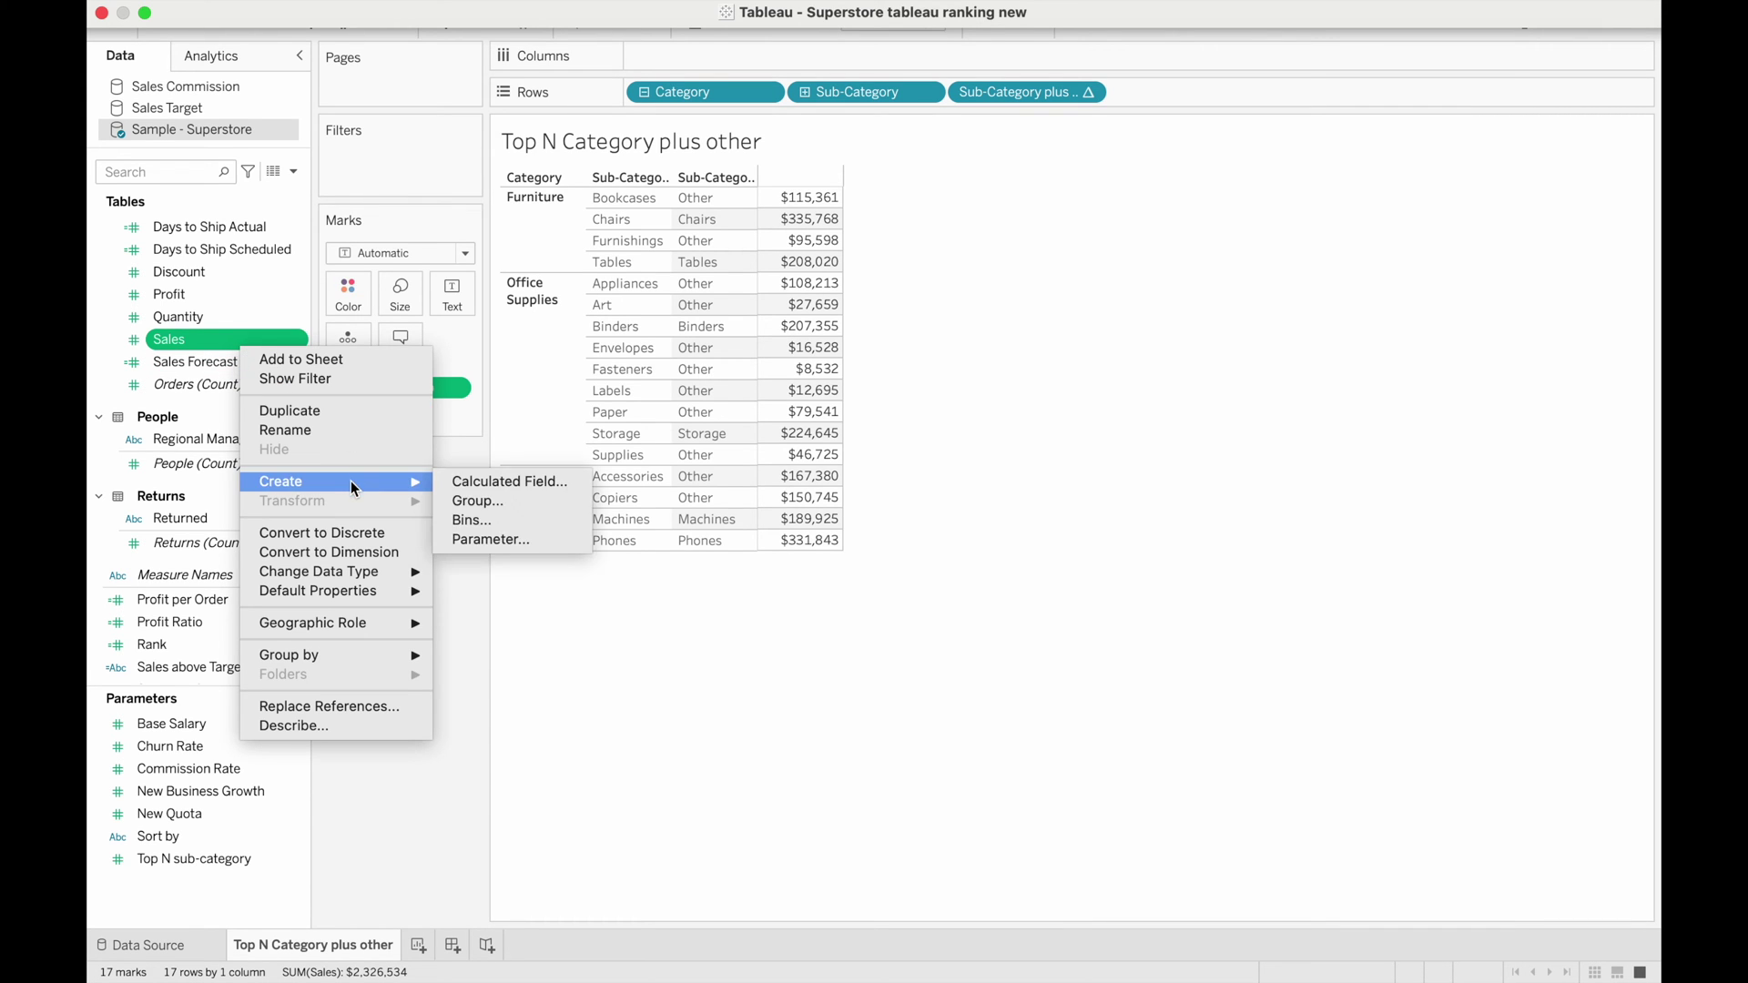
pyautogui.click(500, 485)
pyautogui.click(674, 371)
pyautogui.moveTo(674, 372); pyautogui.dragTo(560, 355)
pyautogui.write('Sales')
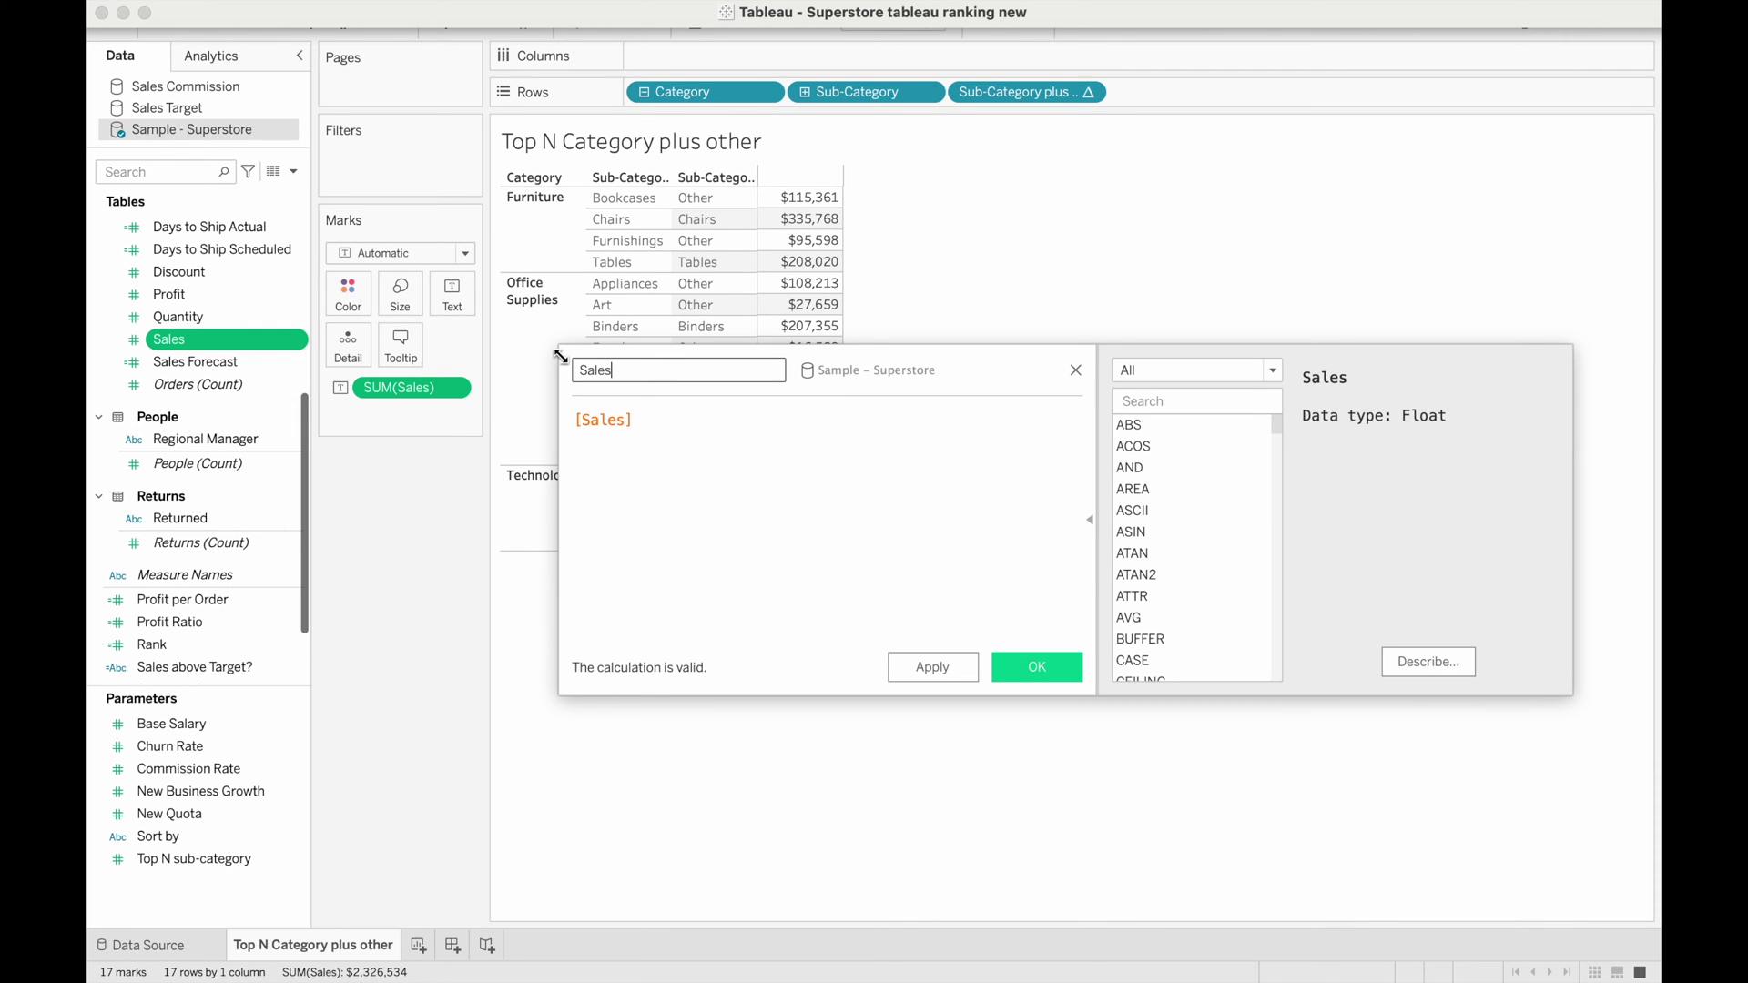
pyautogui.write(' for Others')
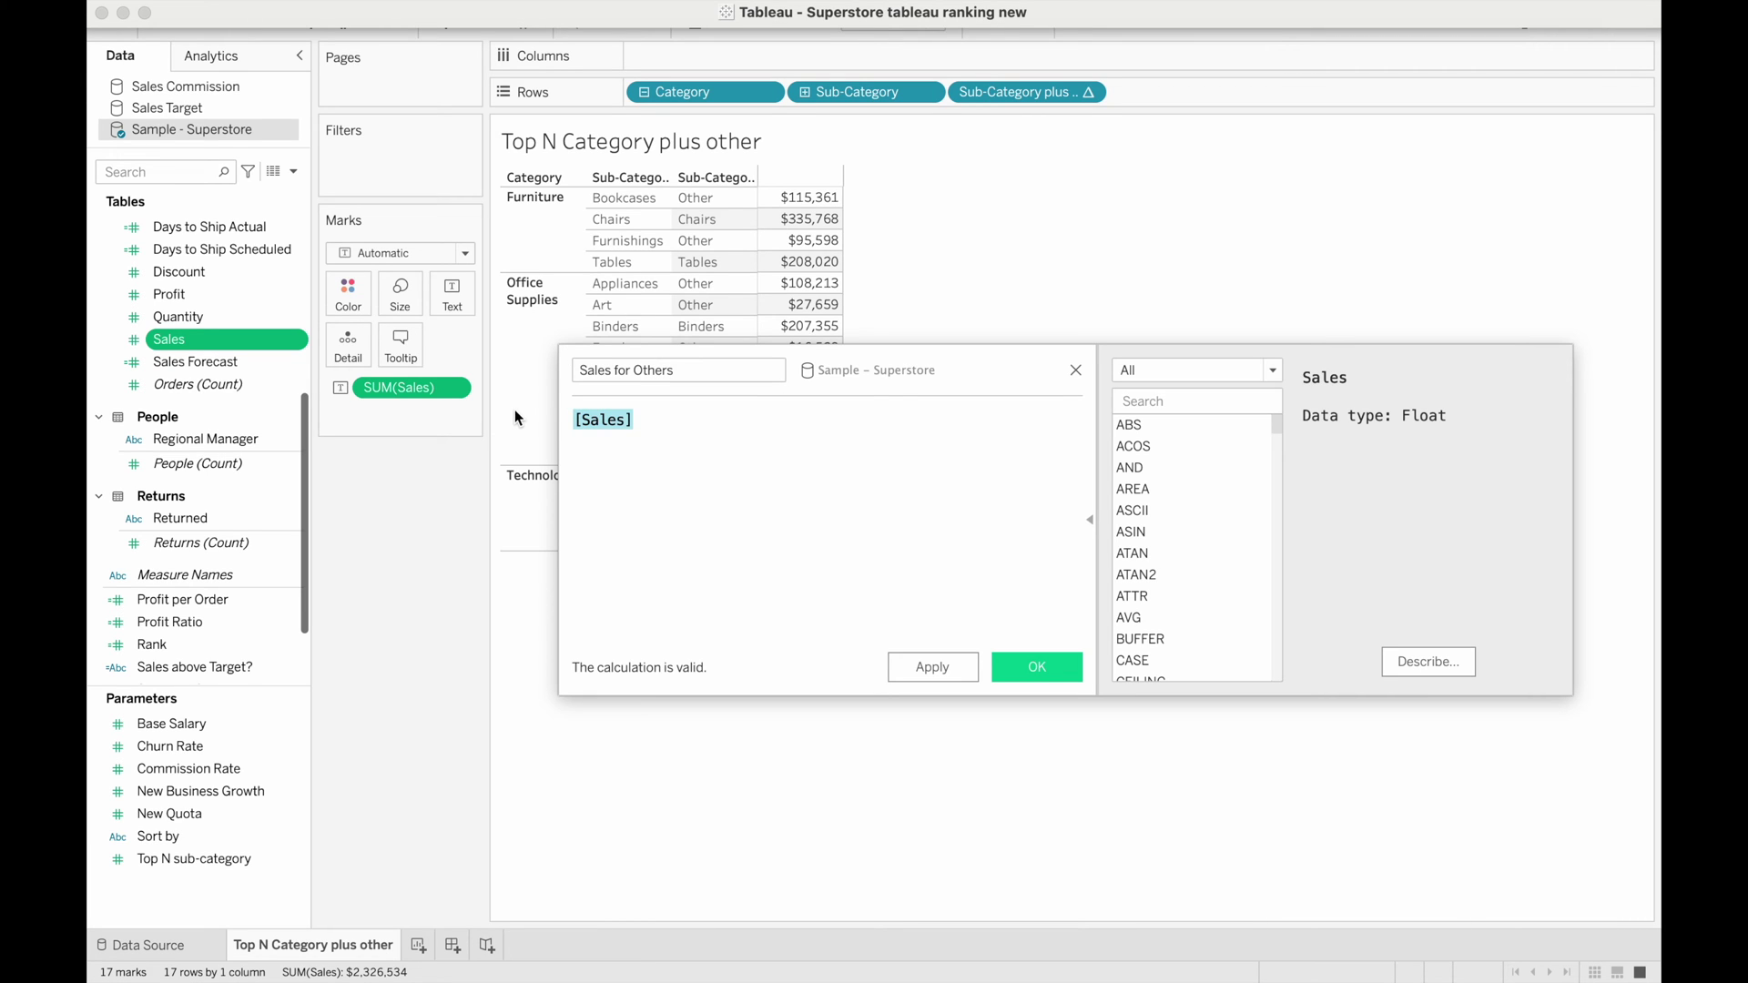
# - Replace the default formula with the condition IF RANK(SUM([Sales])) <= [Top N sub-category]
pyautogui.write('IF R')
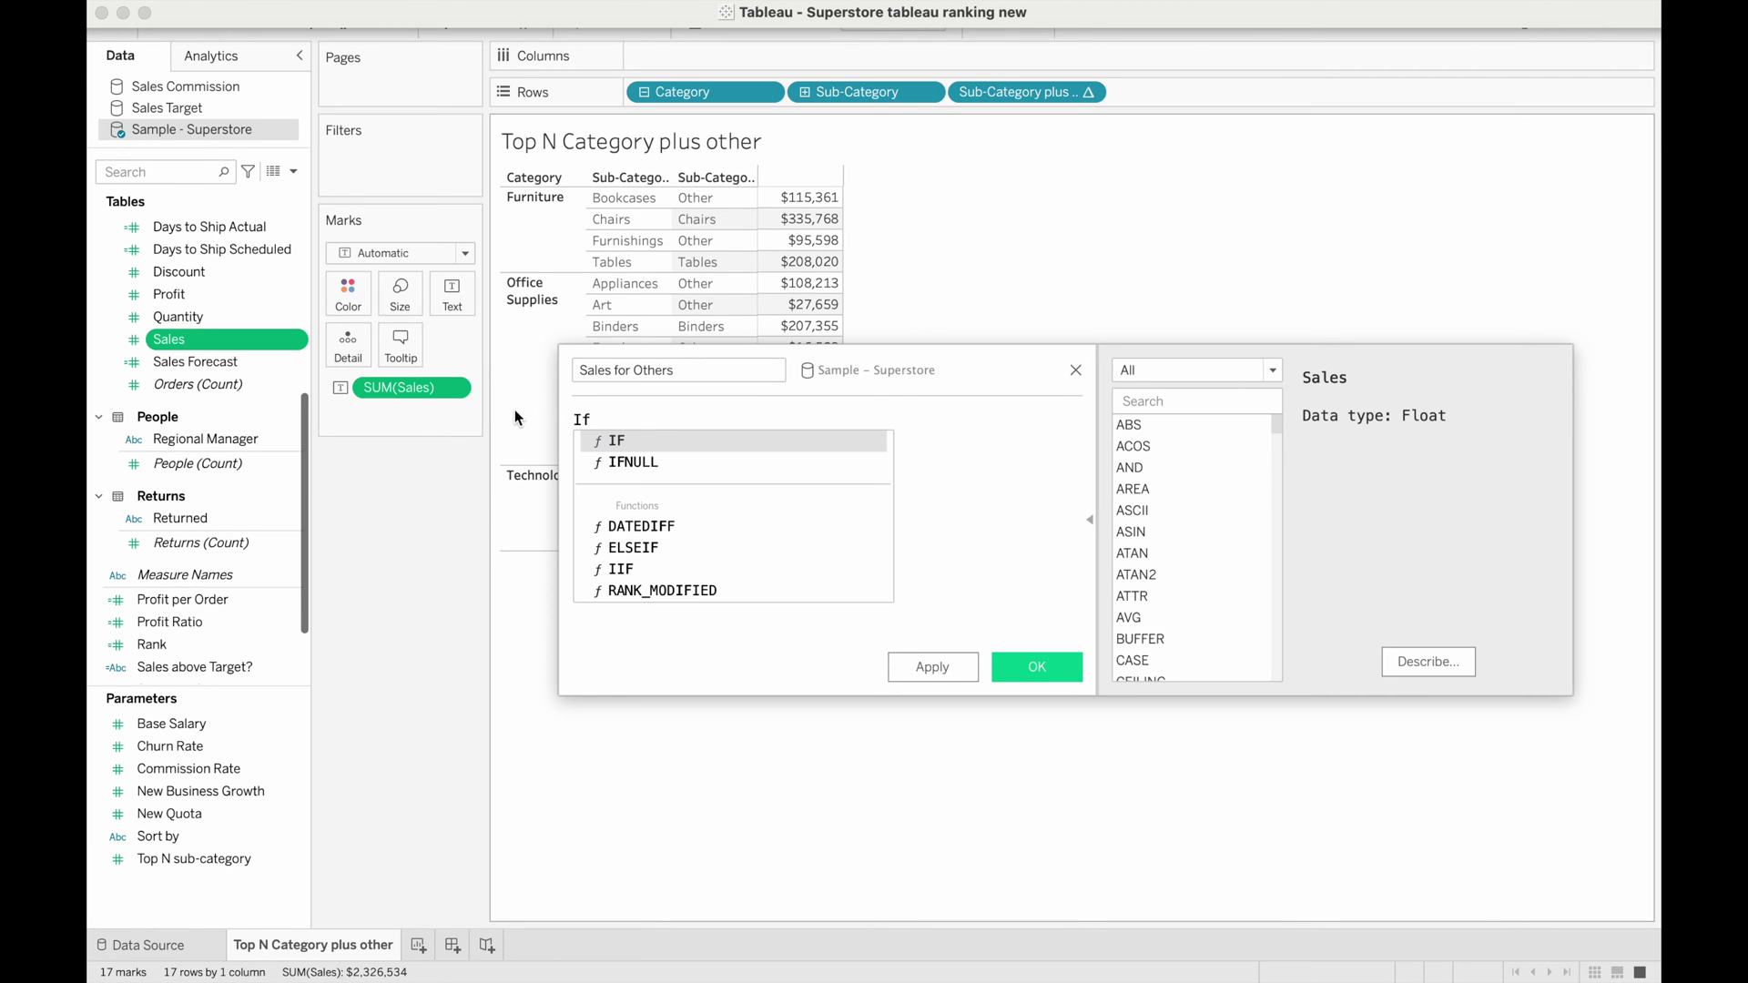
pyautogui.write('an')
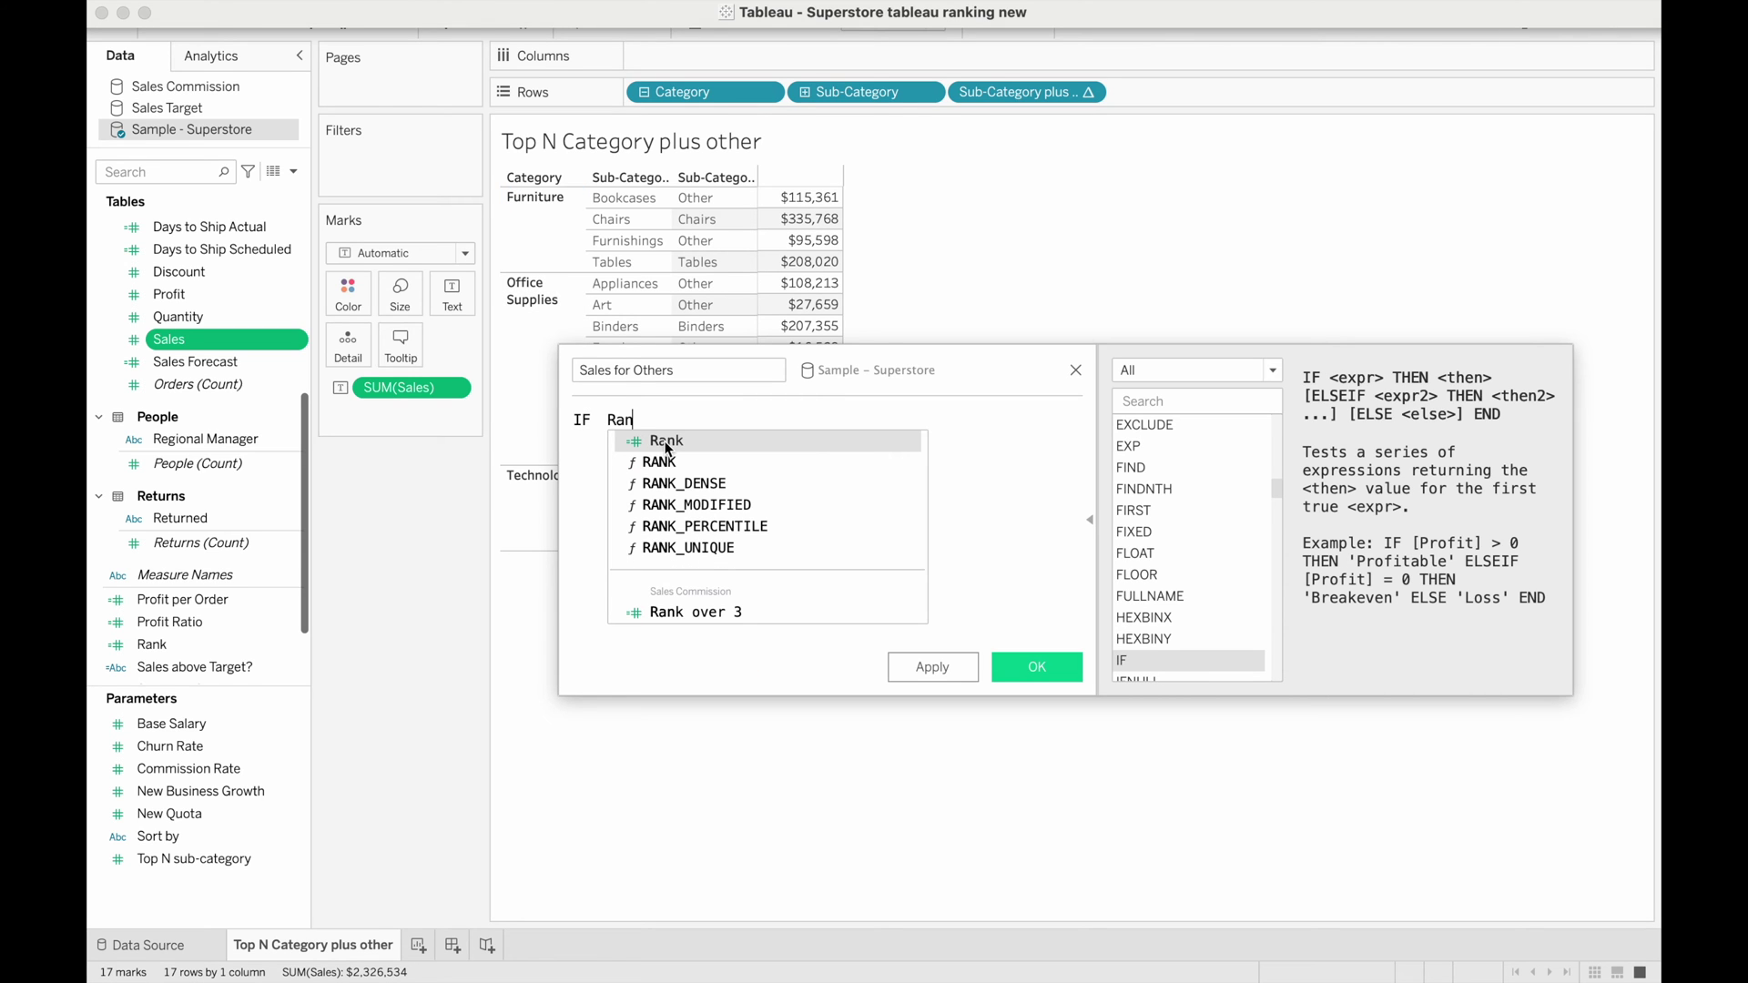
pyautogui.doubleClick(669, 462)
pyautogui.write('SUM')
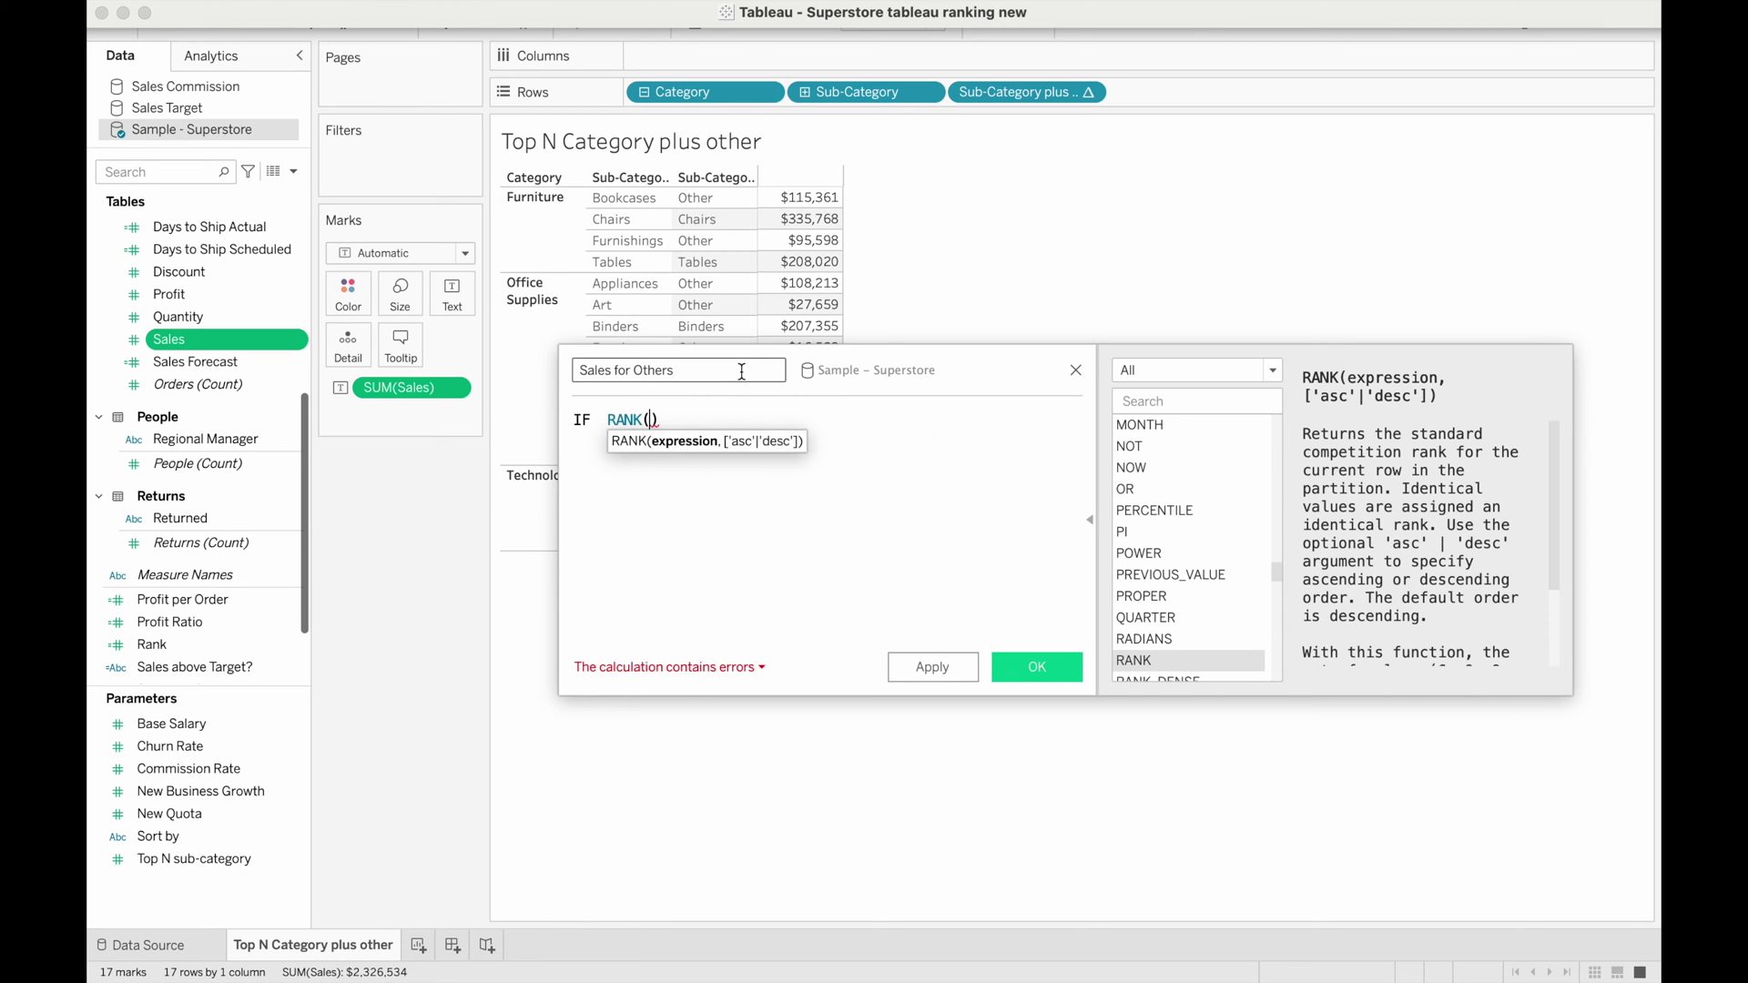
pyautogui.press('Return')
pyautogui.write('Sale')
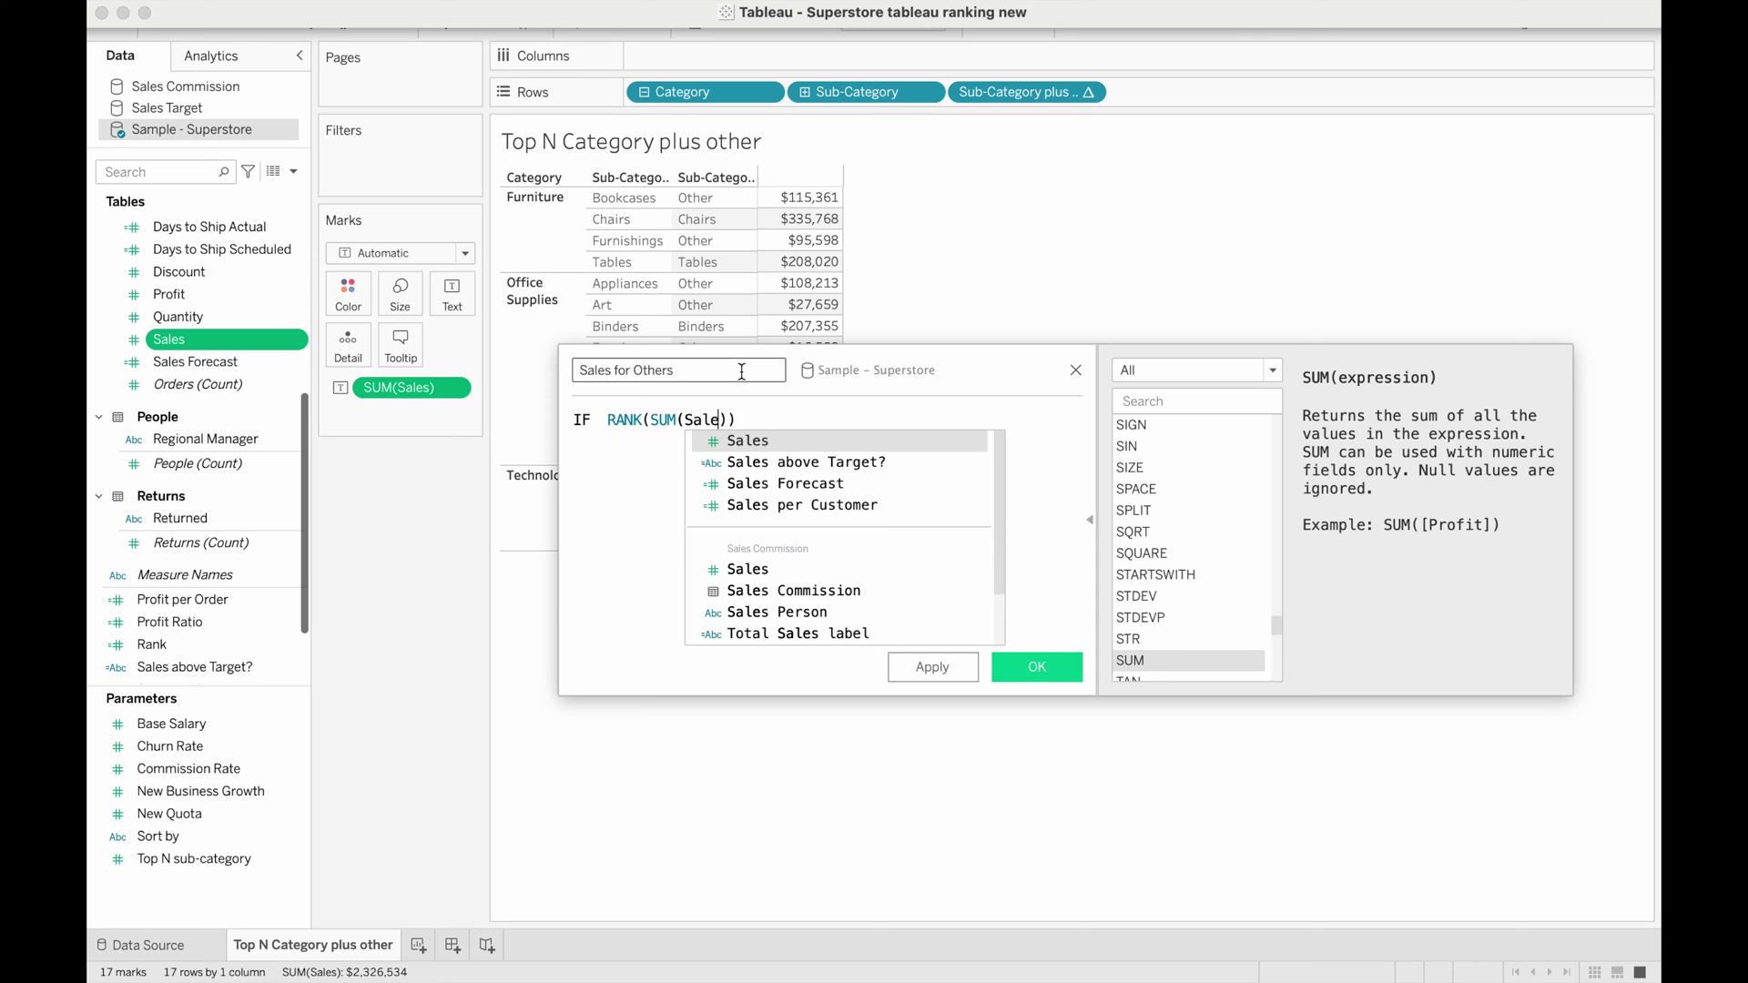
pyautogui.press('Return')
pyautogui.press('Right')
pyautogui.write('<=')
pyautogui.write(' [')
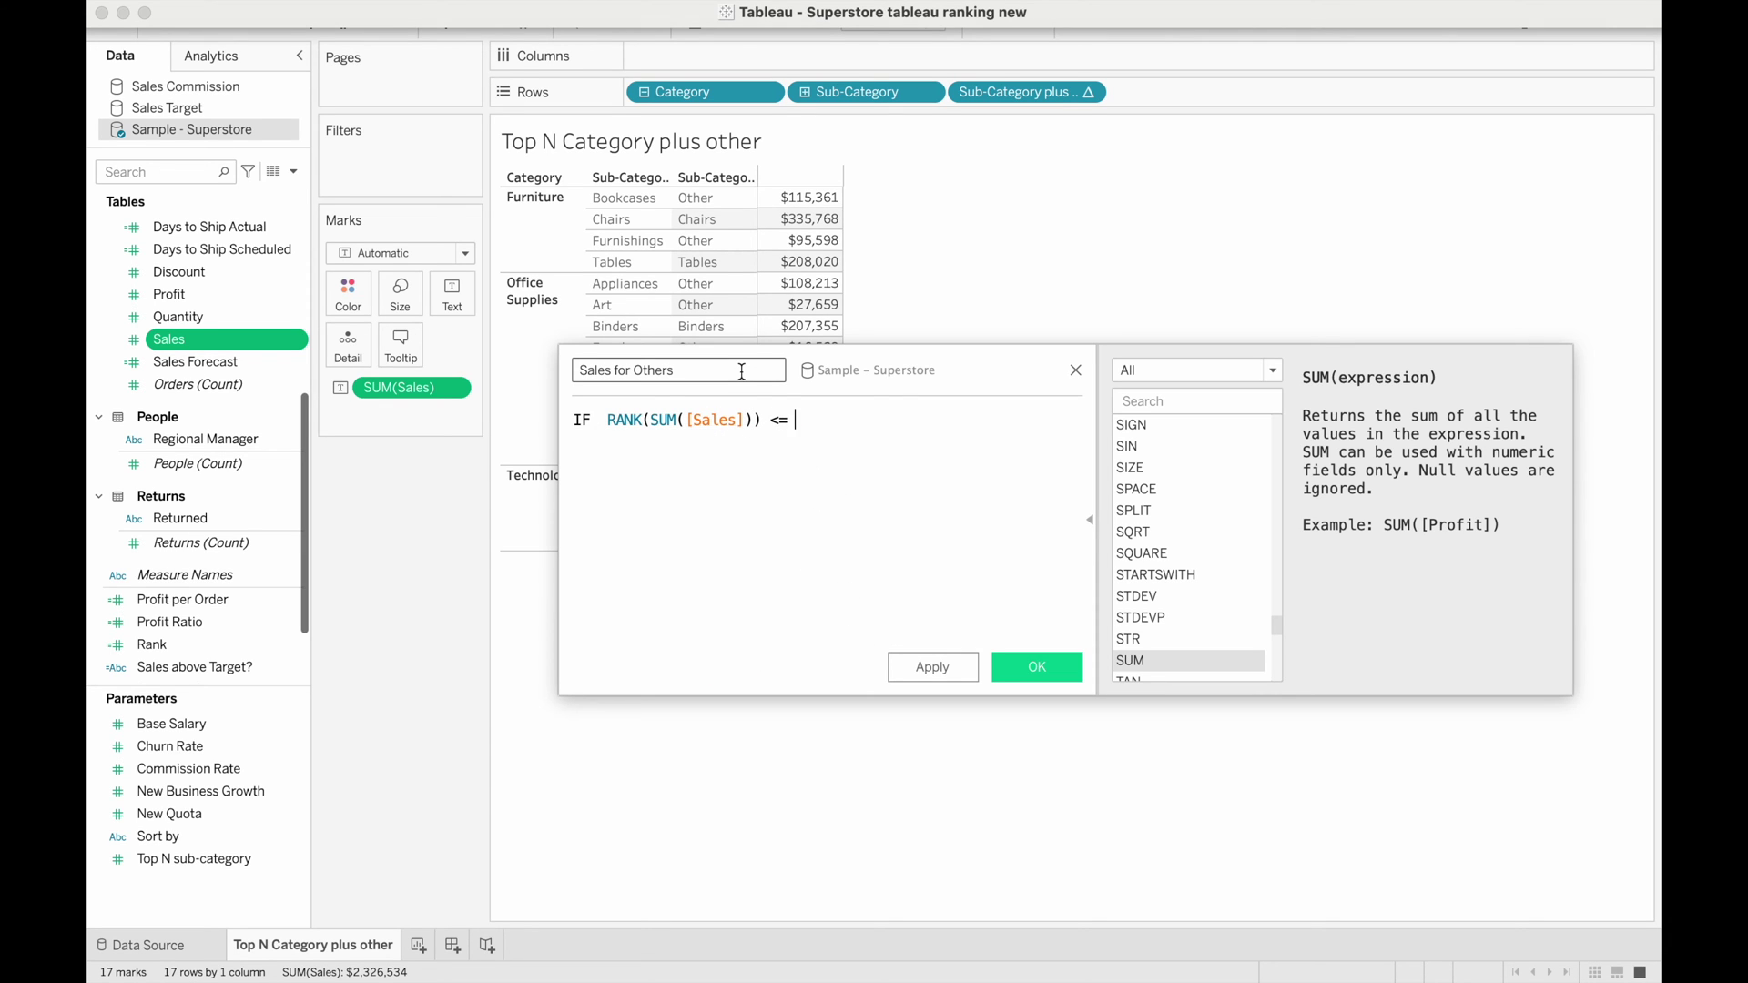
pyautogui.write('Top')
pyautogui.press('Return')
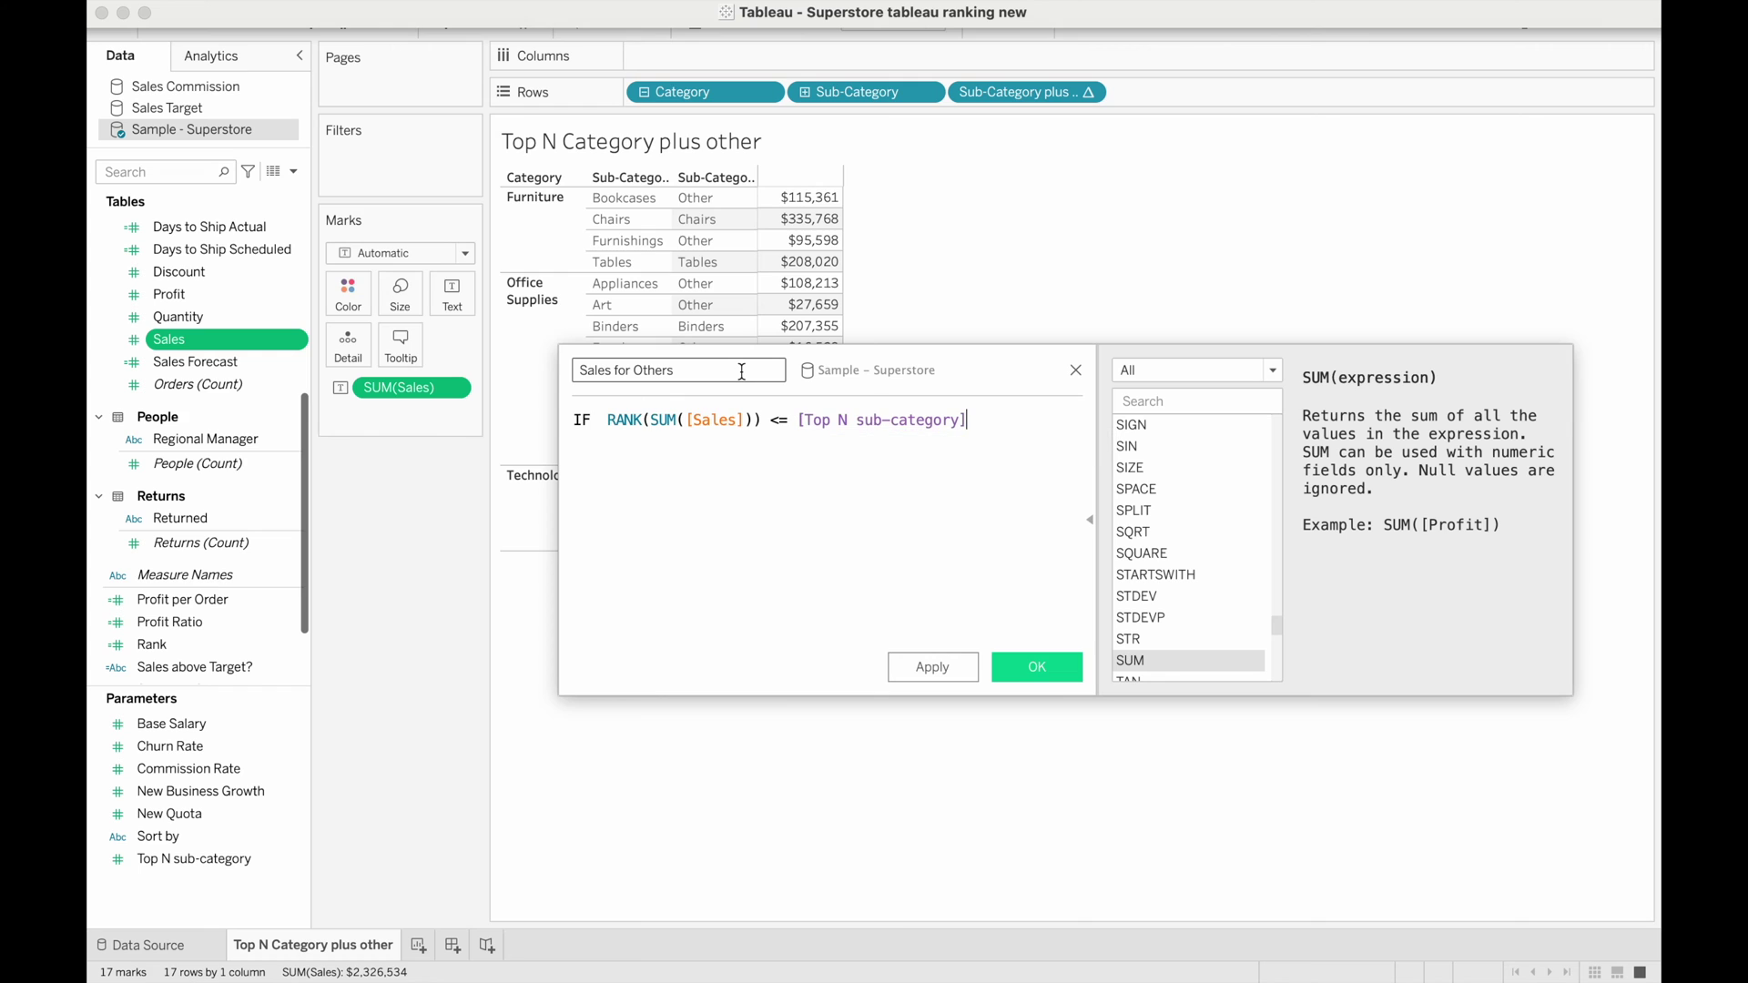
# - Complete the formula on new lines with THEN 0, ELSE SUM(Sales) and END, and save the calculated field
pyautogui.press('Return')
pyautogui.write('THEN 0')
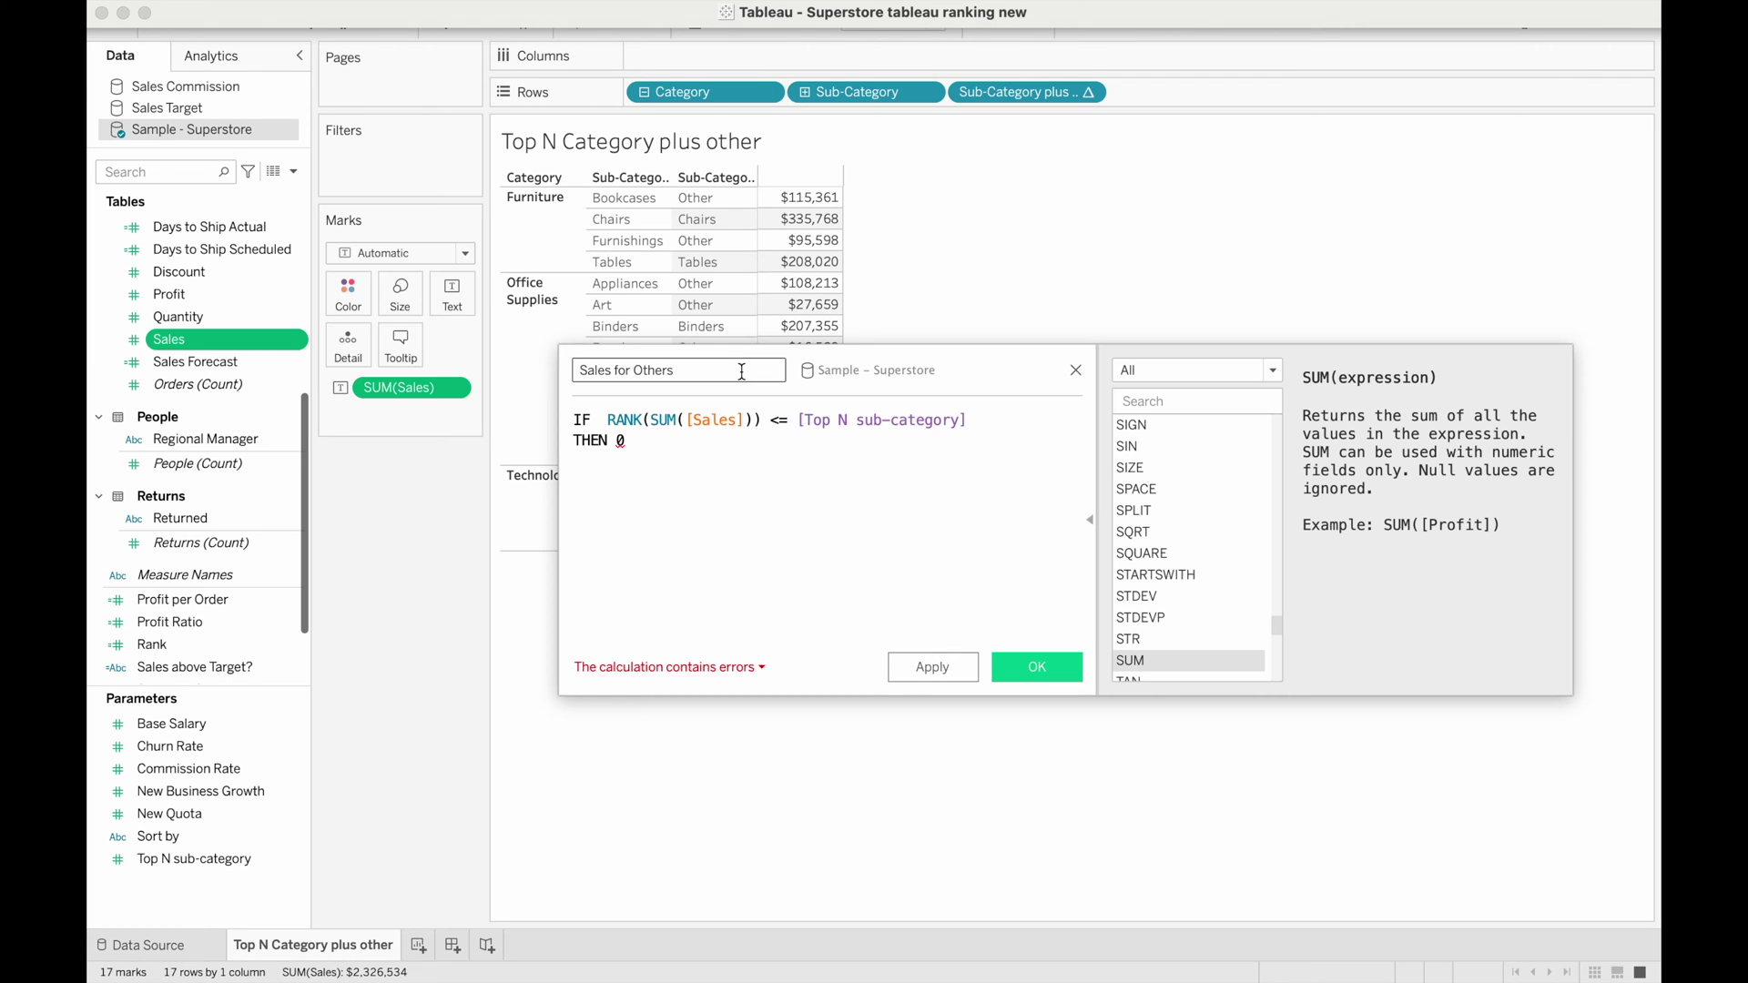
pyautogui.press('Return')
pyautogui.write('ELSE')
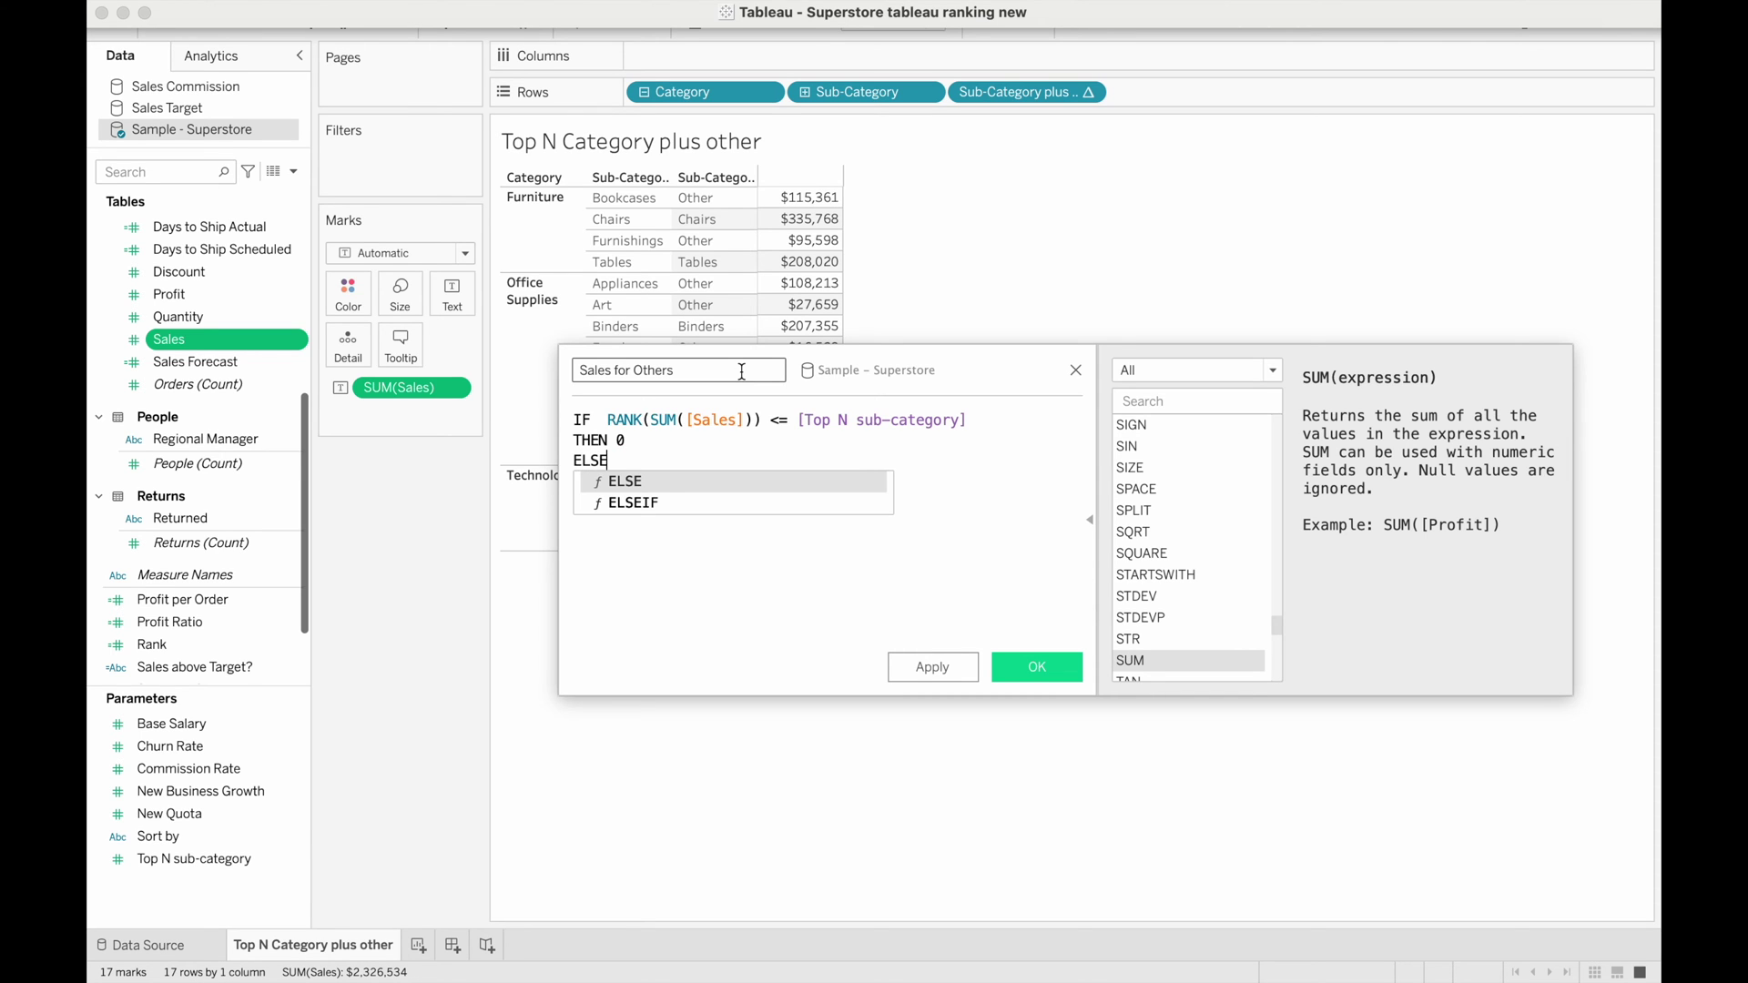
pyautogui.write(' SUM')
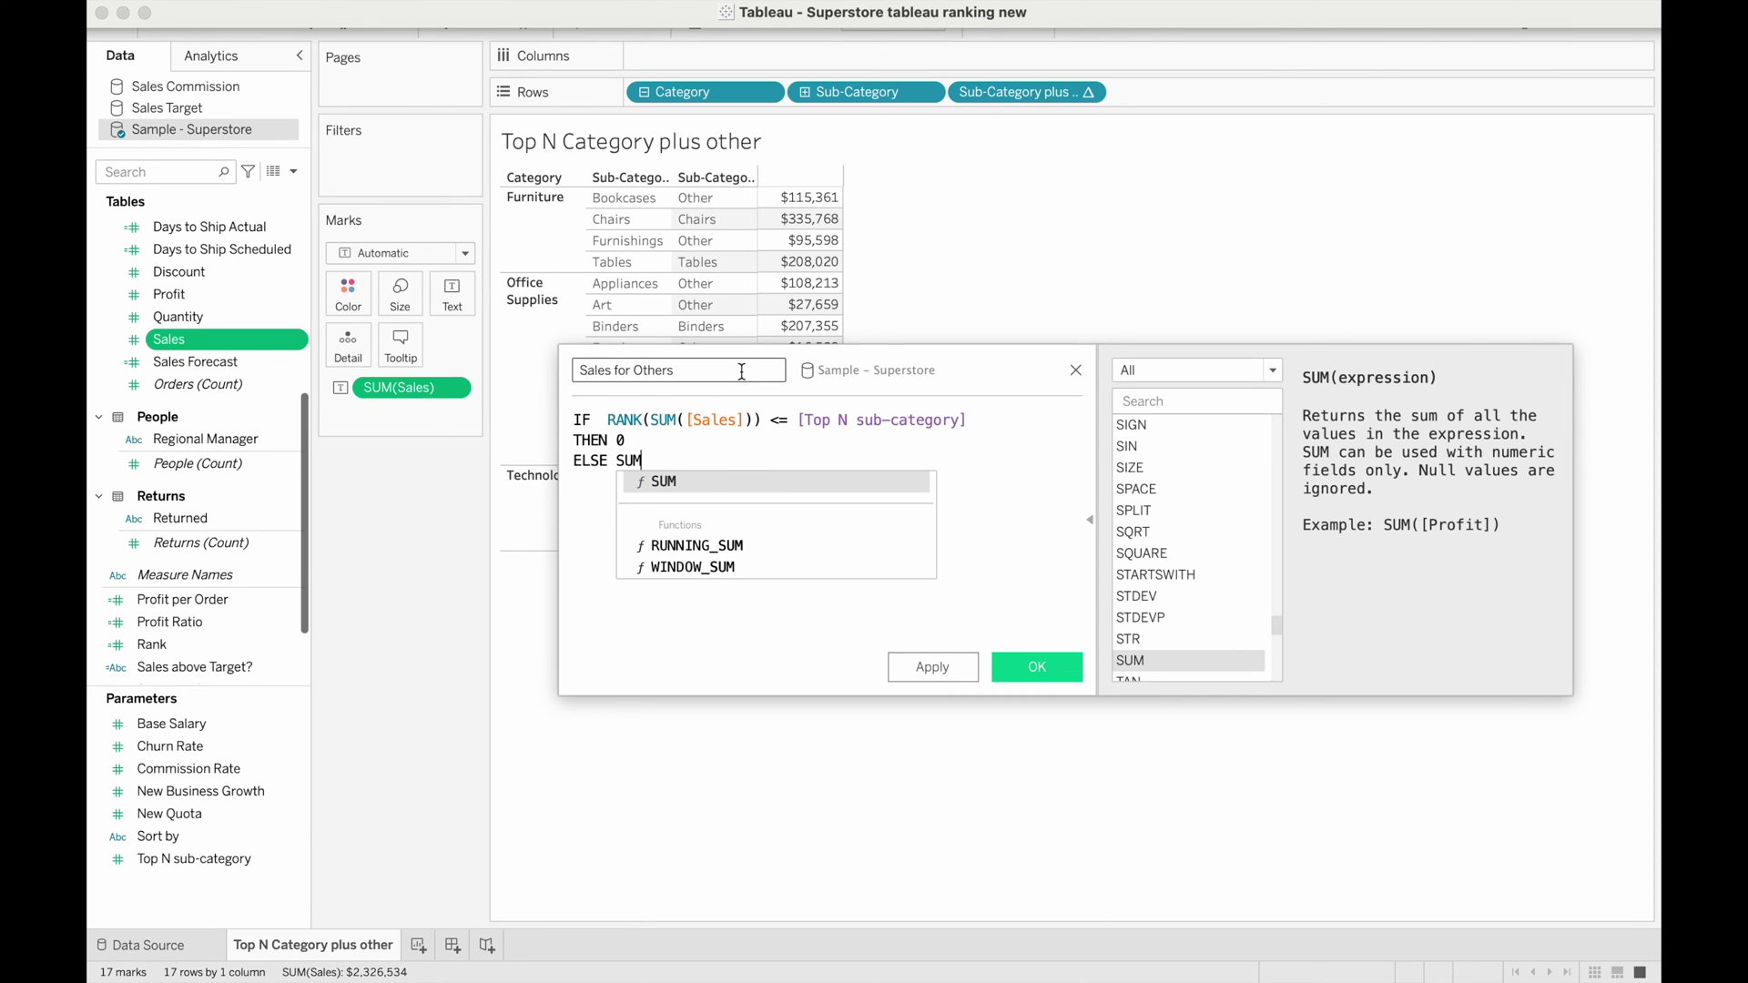
pyautogui.write('(Sales')
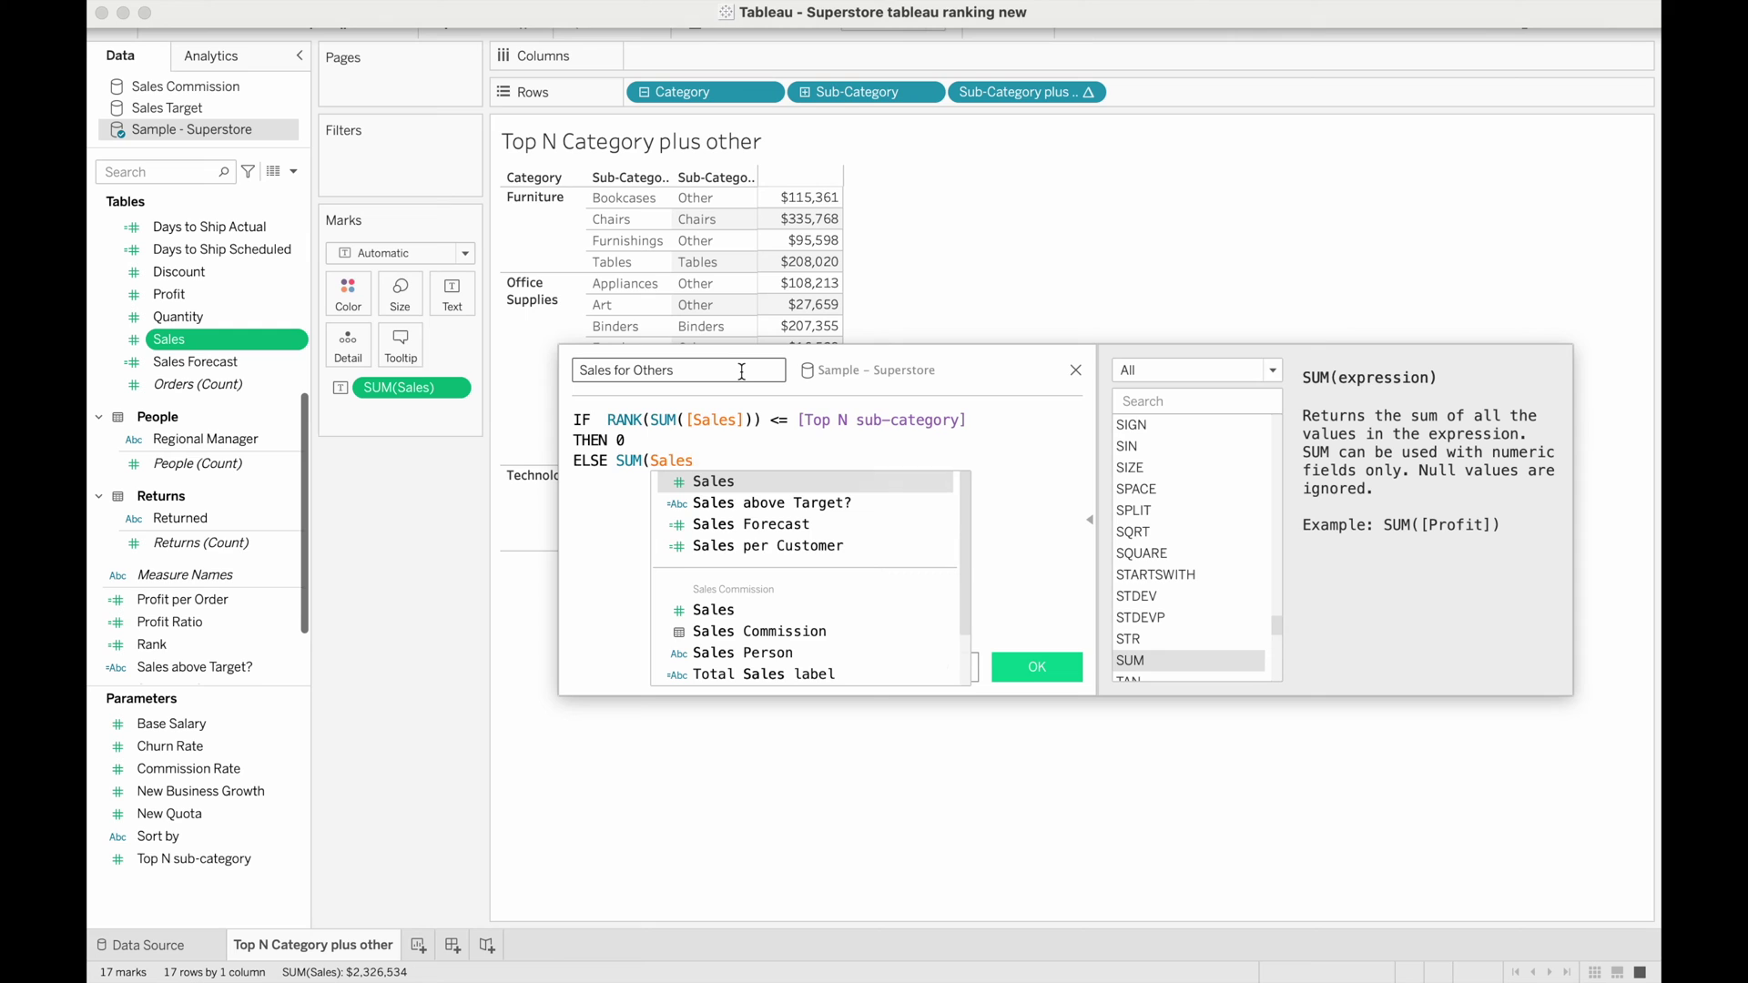
pyautogui.write(')')
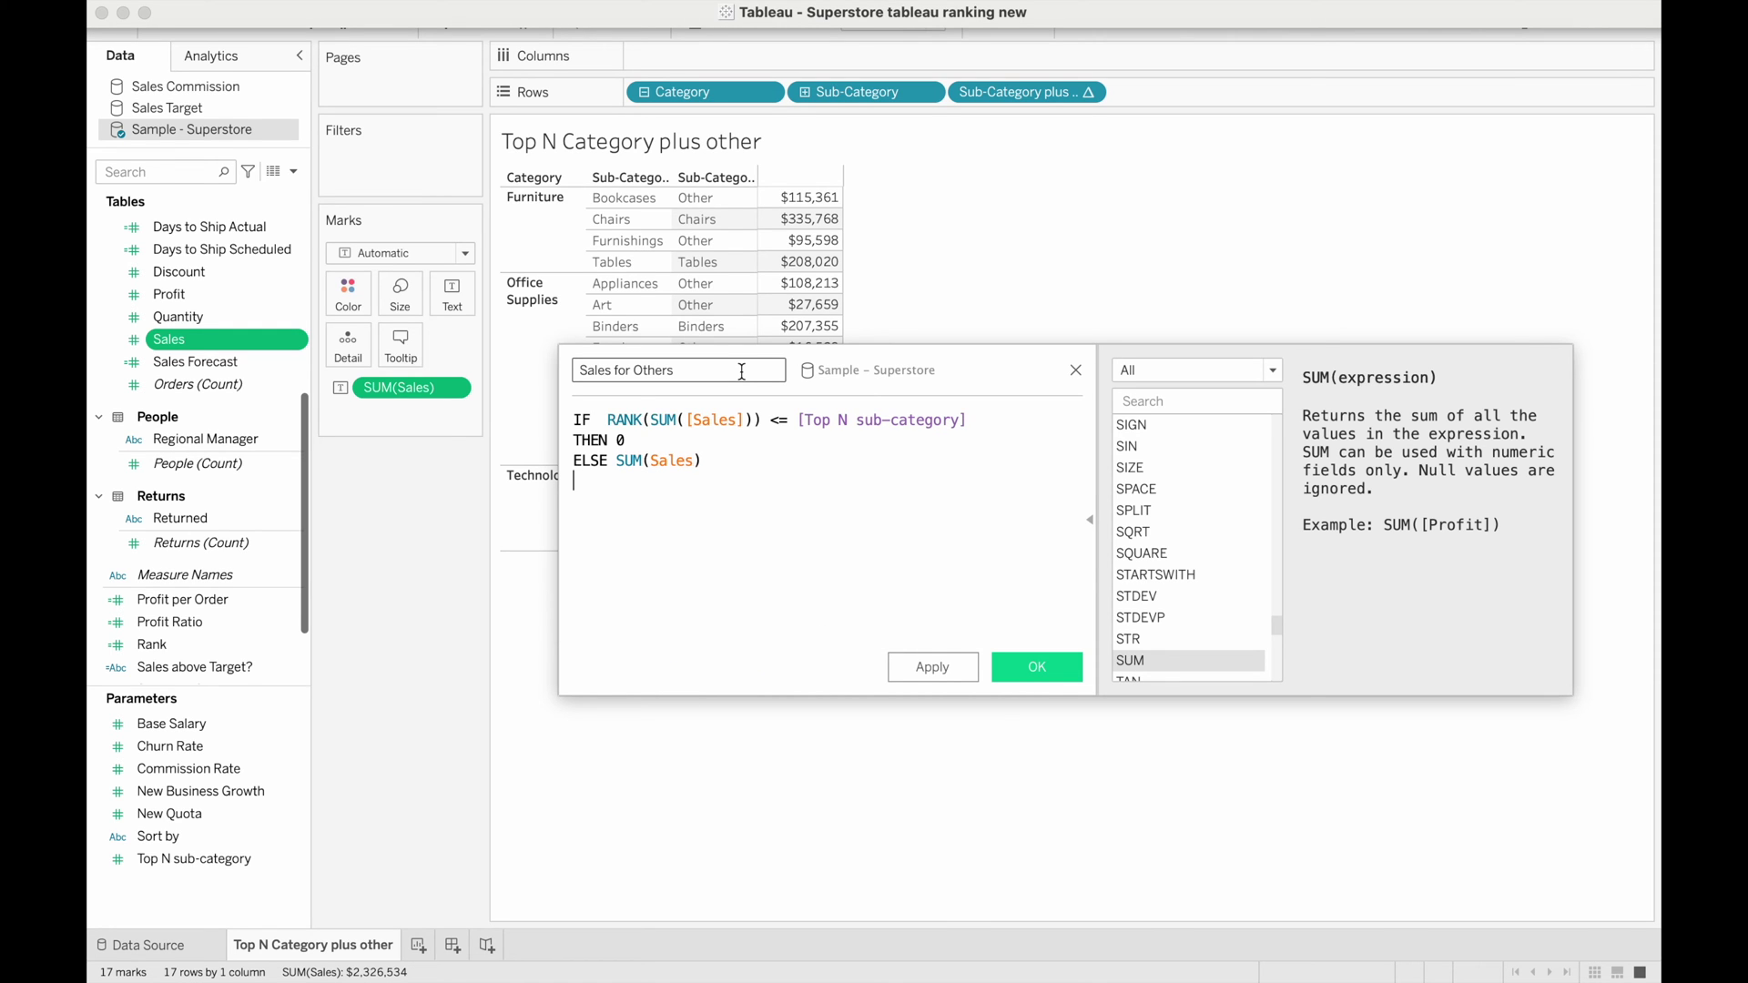
pyautogui.press('Return')
pyautogui.write('END')
pyautogui.click(677, 506)
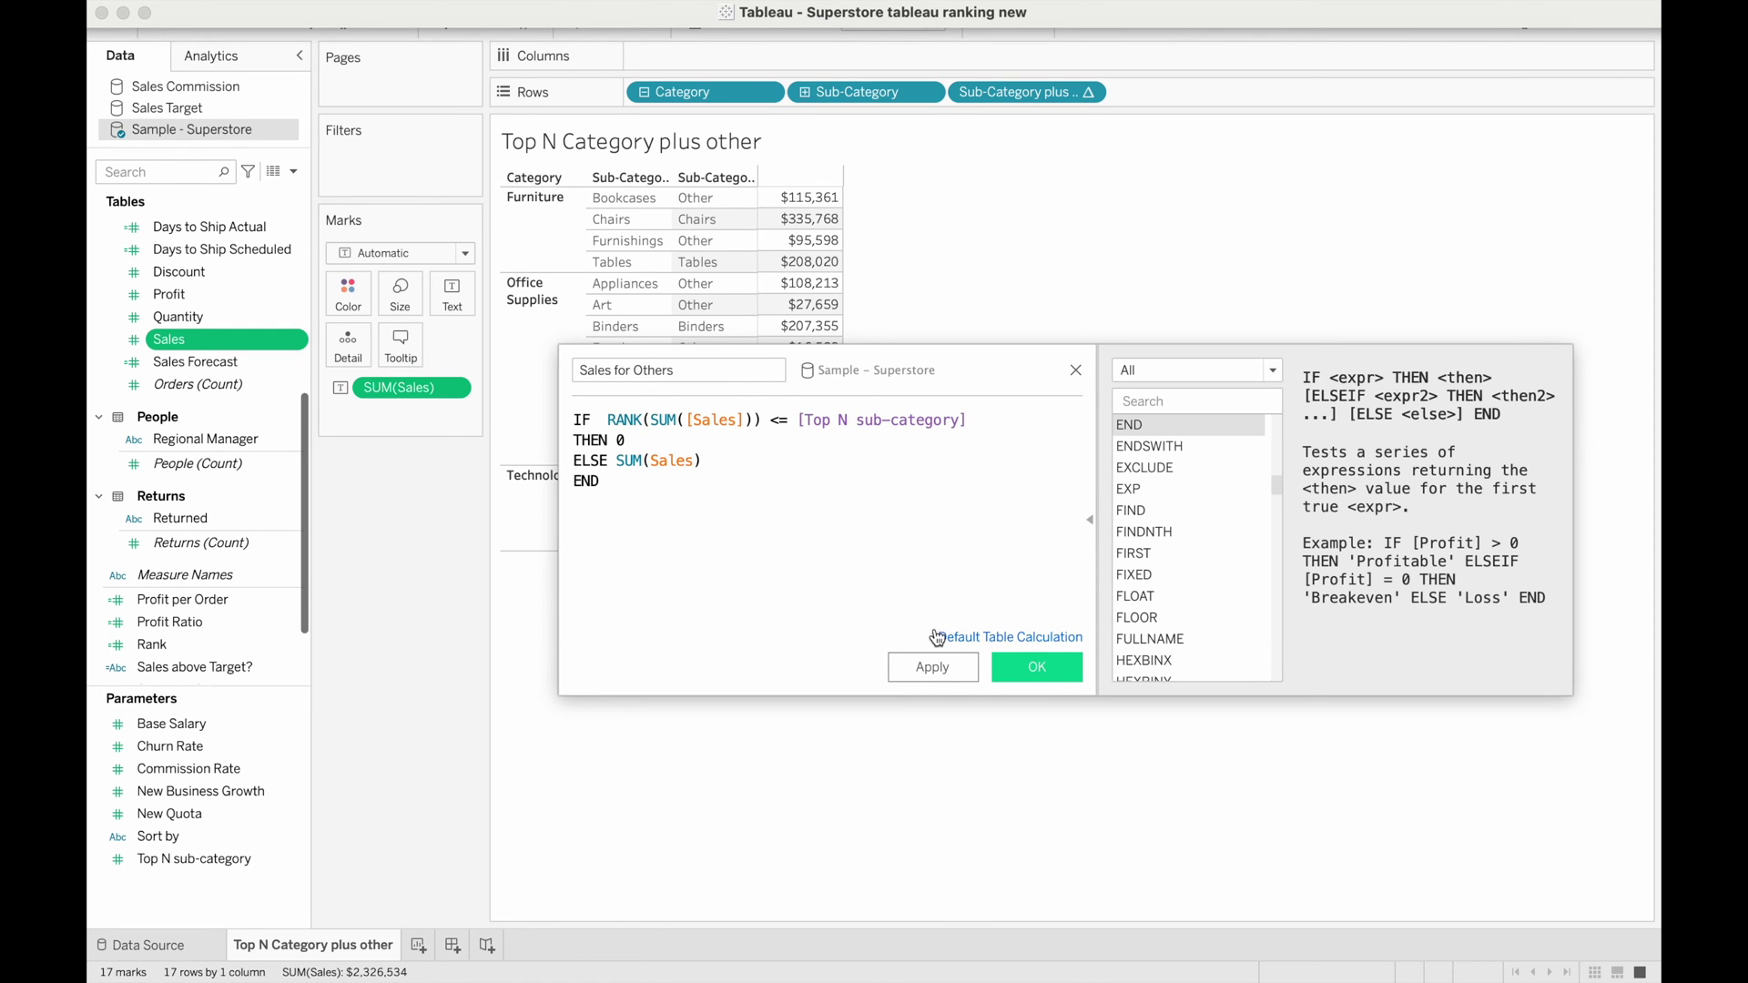
pyautogui.click(1036, 668)
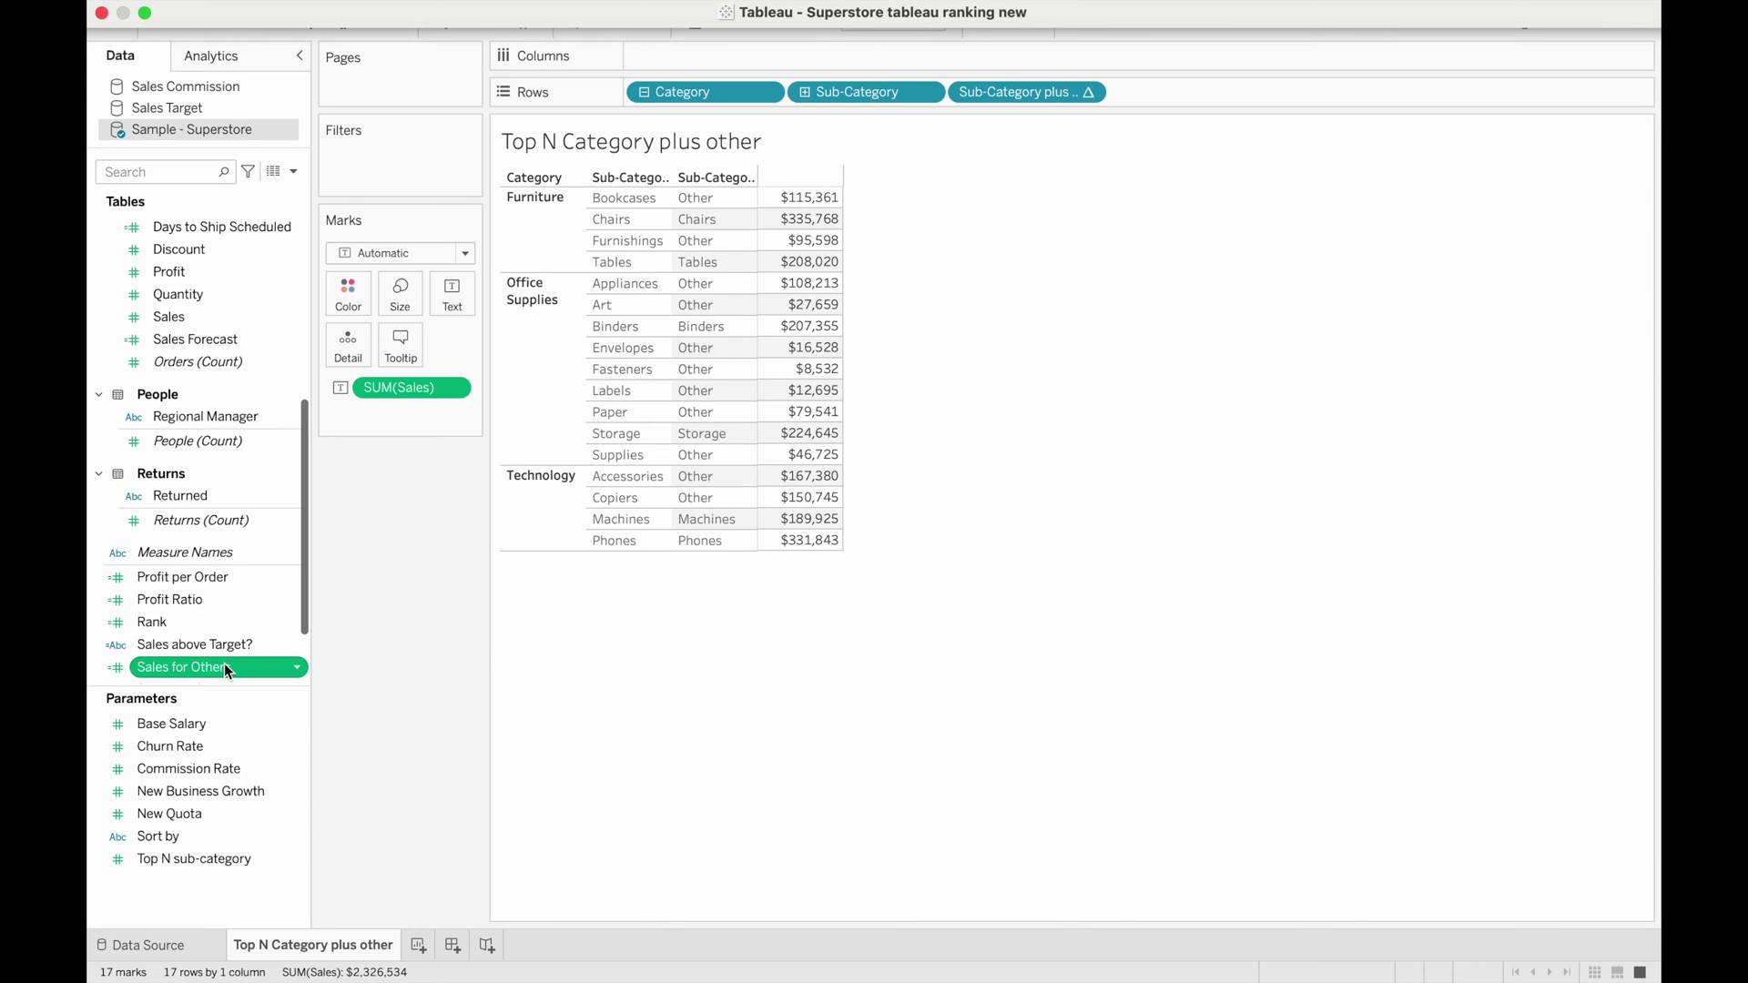
# - Add Sales for Others to the end of Rows as a discrete field and compute it using Sub-Category
pyautogui.moveTo(214, 668)
pyautogui.mouseDown()
pyautogui.moveTo(383, 625)
pyautogui.moveTo(221, 669)
pyautogui.mouseUp()
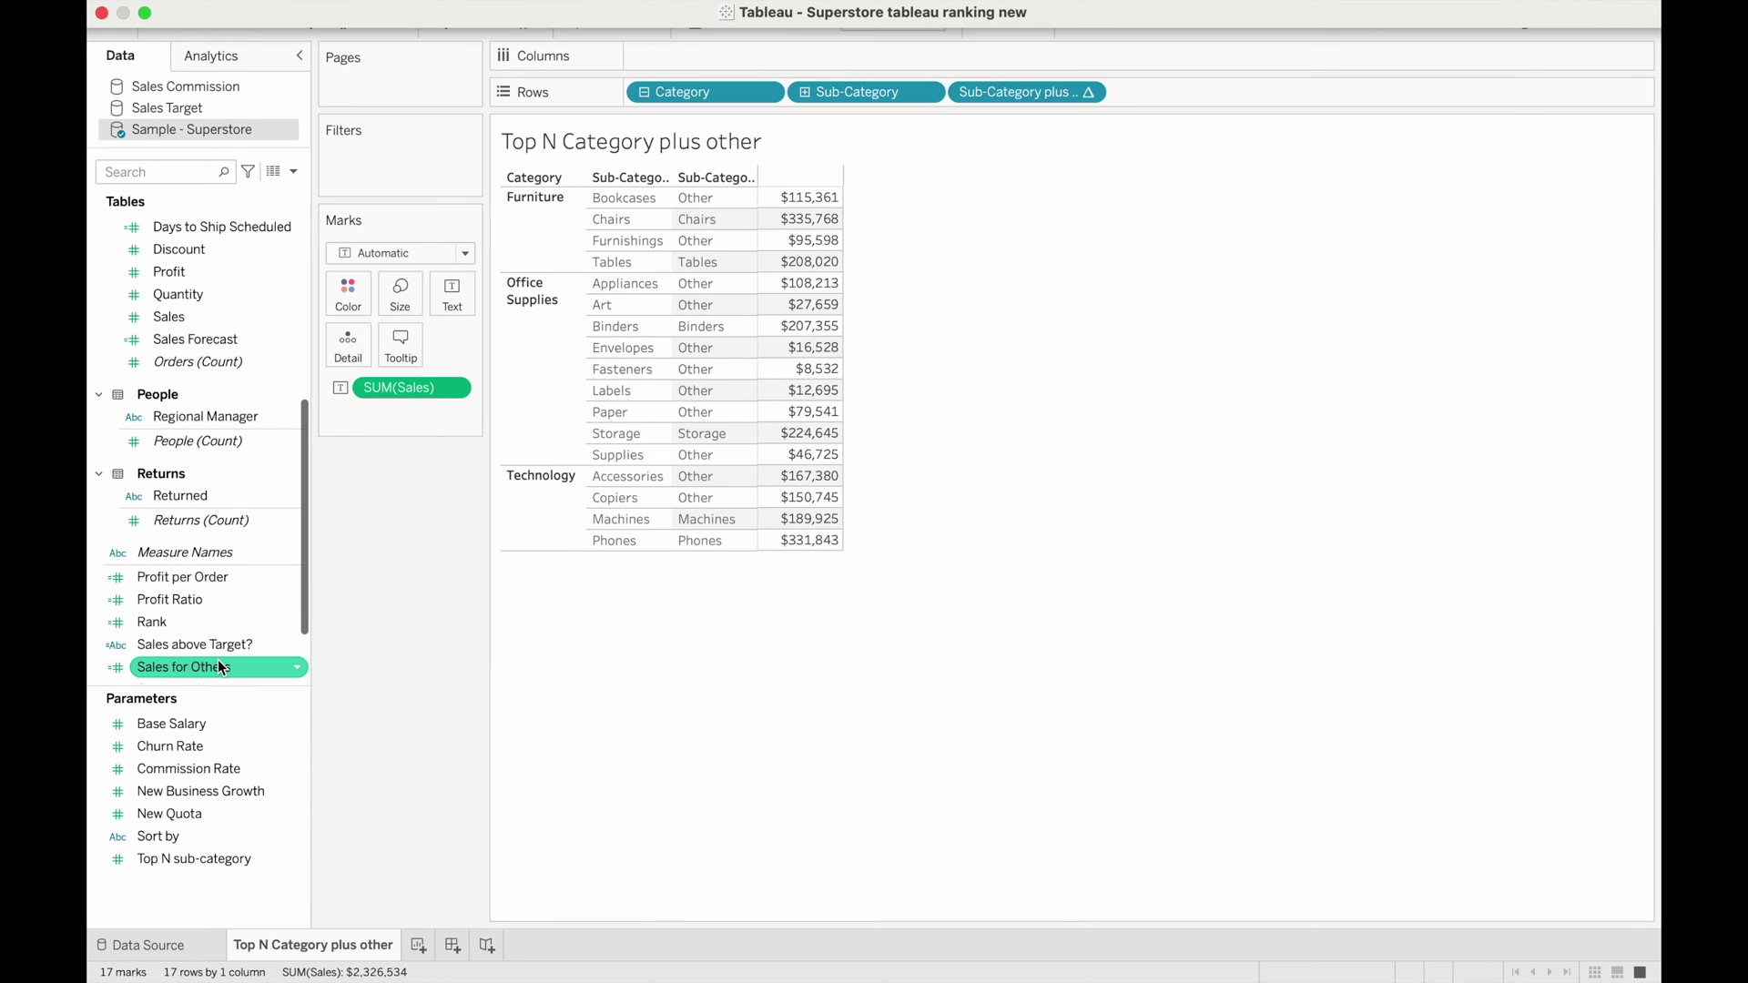
pyautogui.rightClick(221, 667)
pyautogui.press('Escape')
pyautogui.moveTo(222, 665); pyautogui.dragTo(1202, 96)
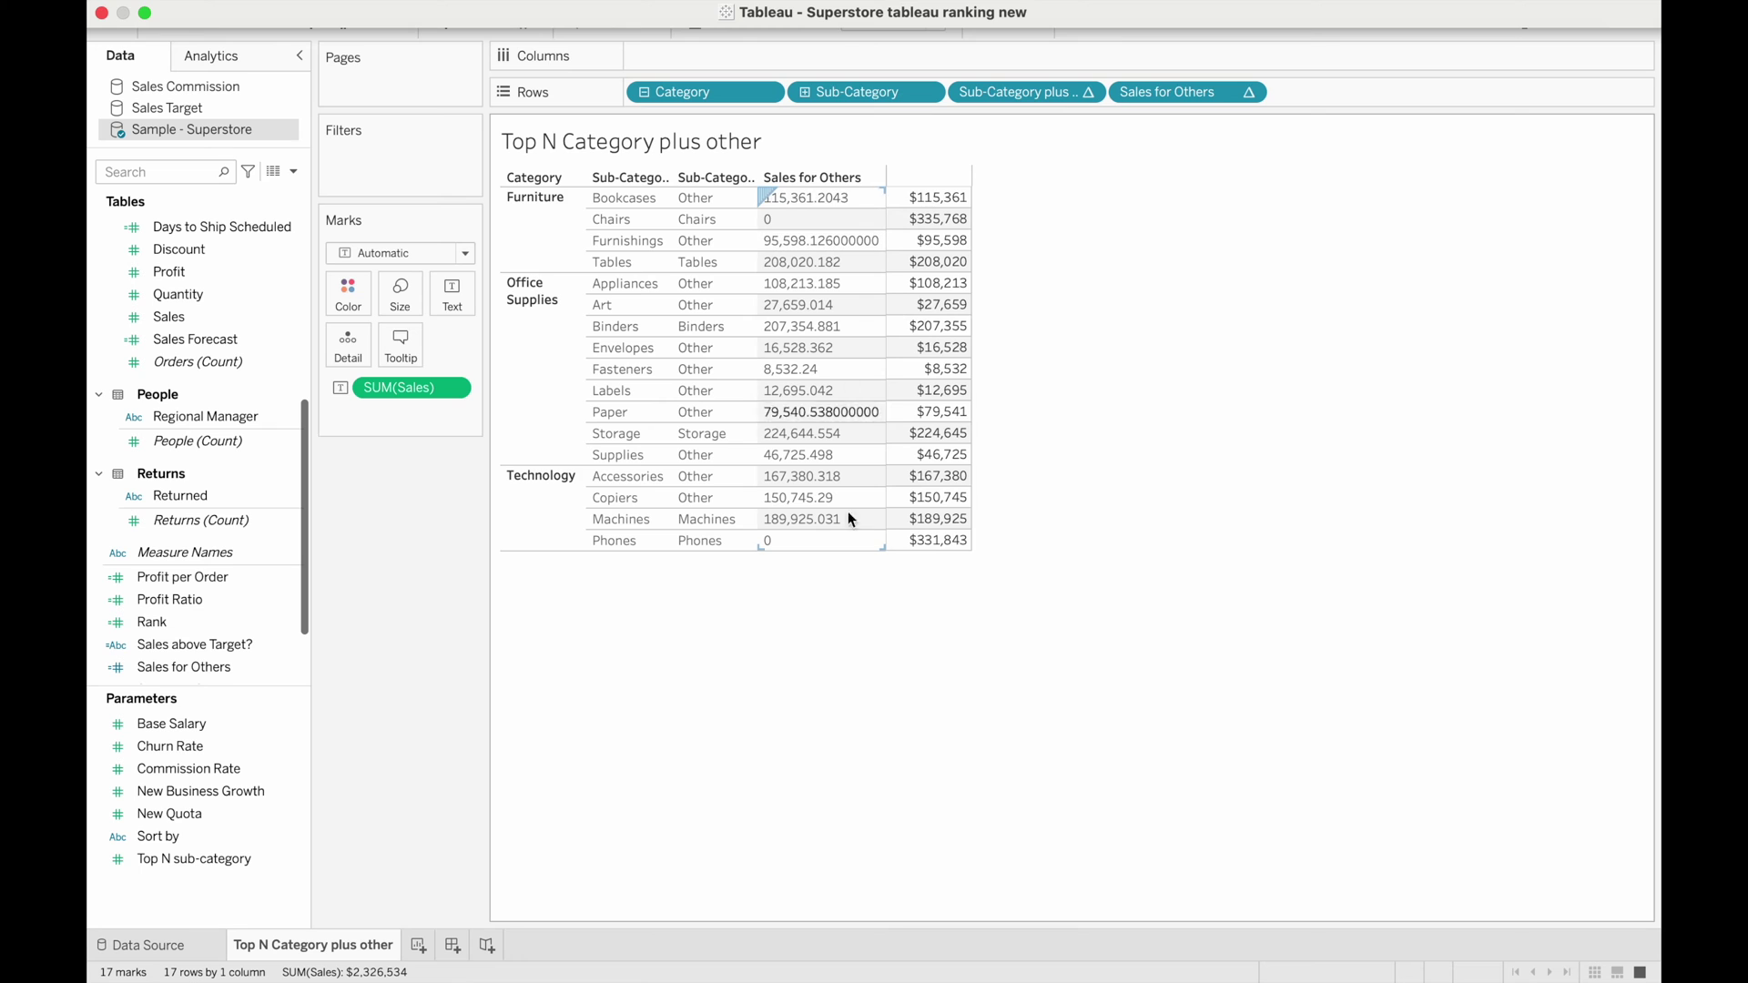
pyautogui.rightClick(1177, 84)
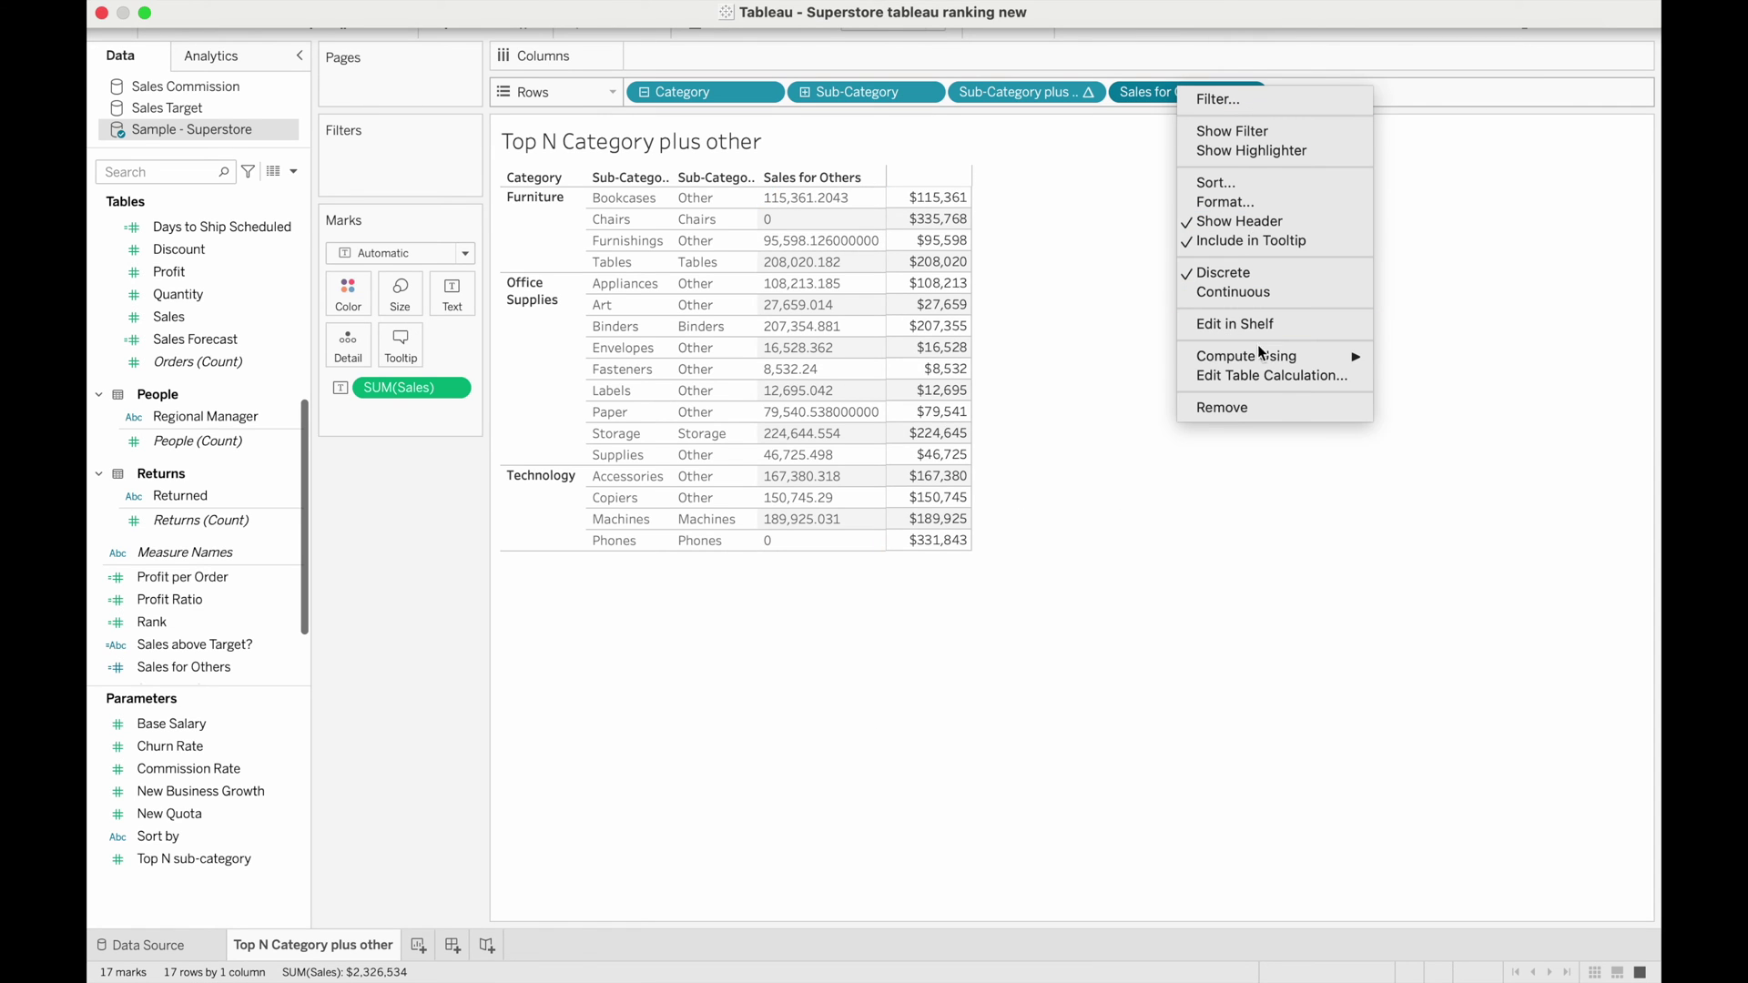
pyautogui.moveTo(1256, 355)
pyautogui.click(1489, 471)
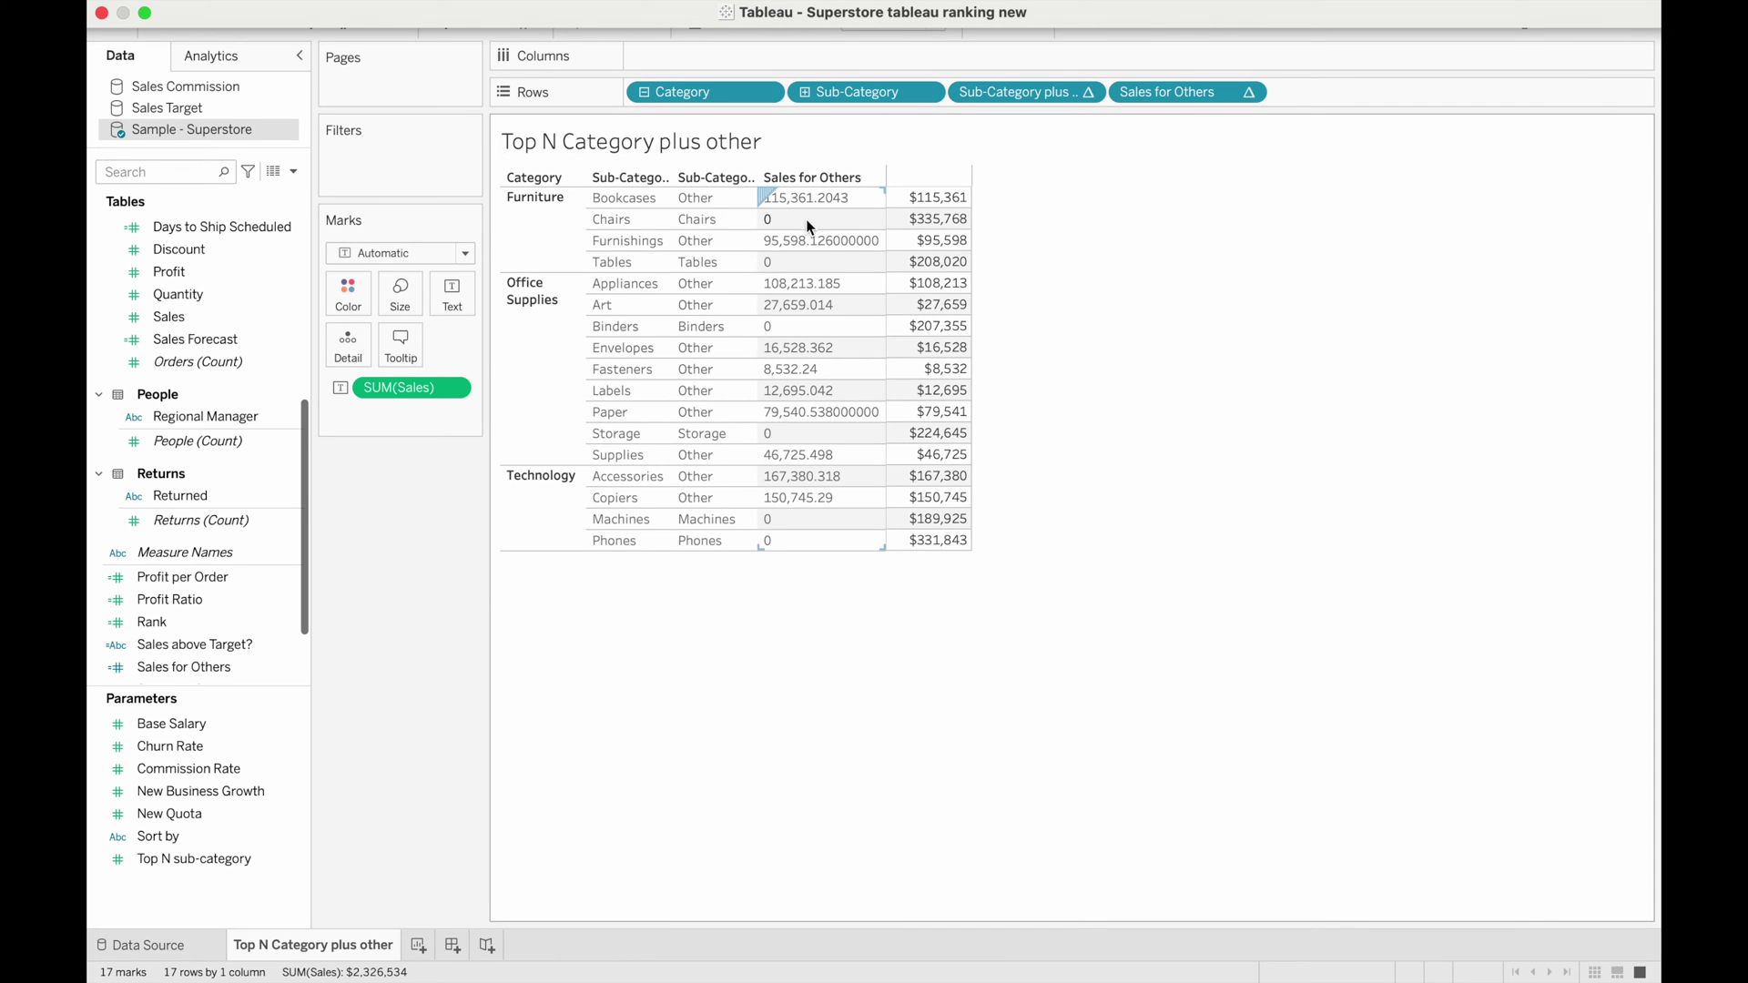
# - Format the Sales for Others header numbers as Currency (Standard) and close the formatting options
pyautogui.rightClick(1161, 95)
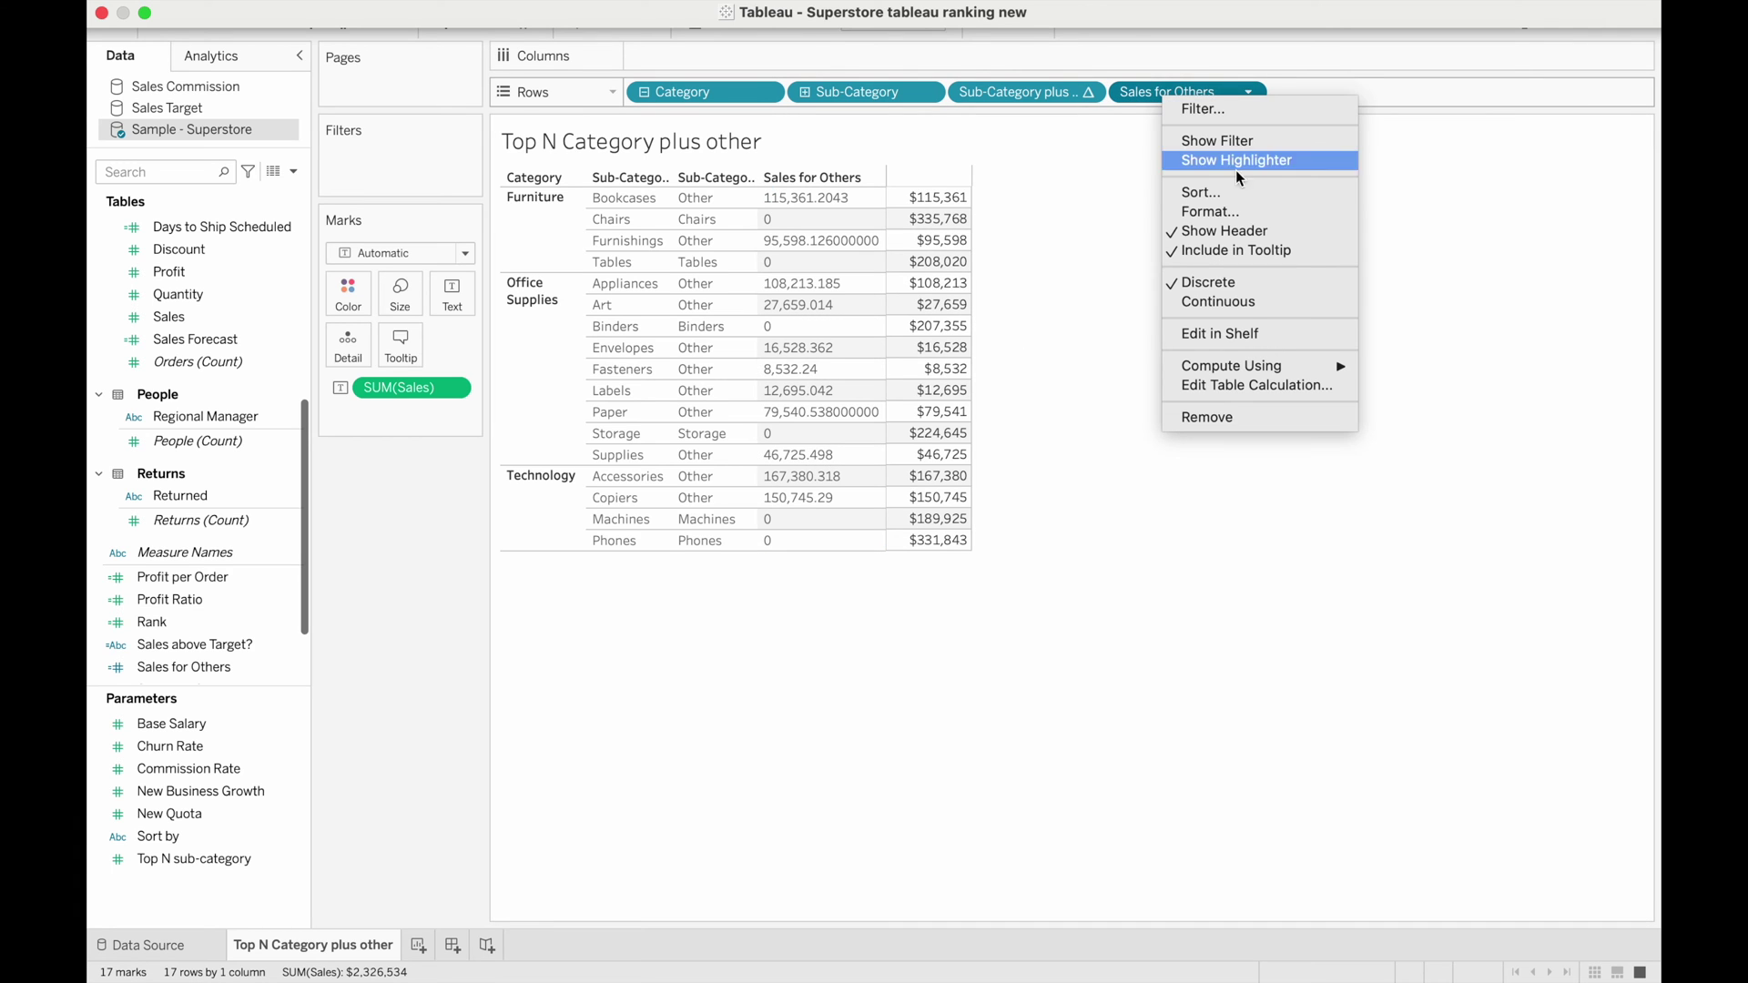
pyautogui.click(1233, 211)
pyautogui.click(273, 278)
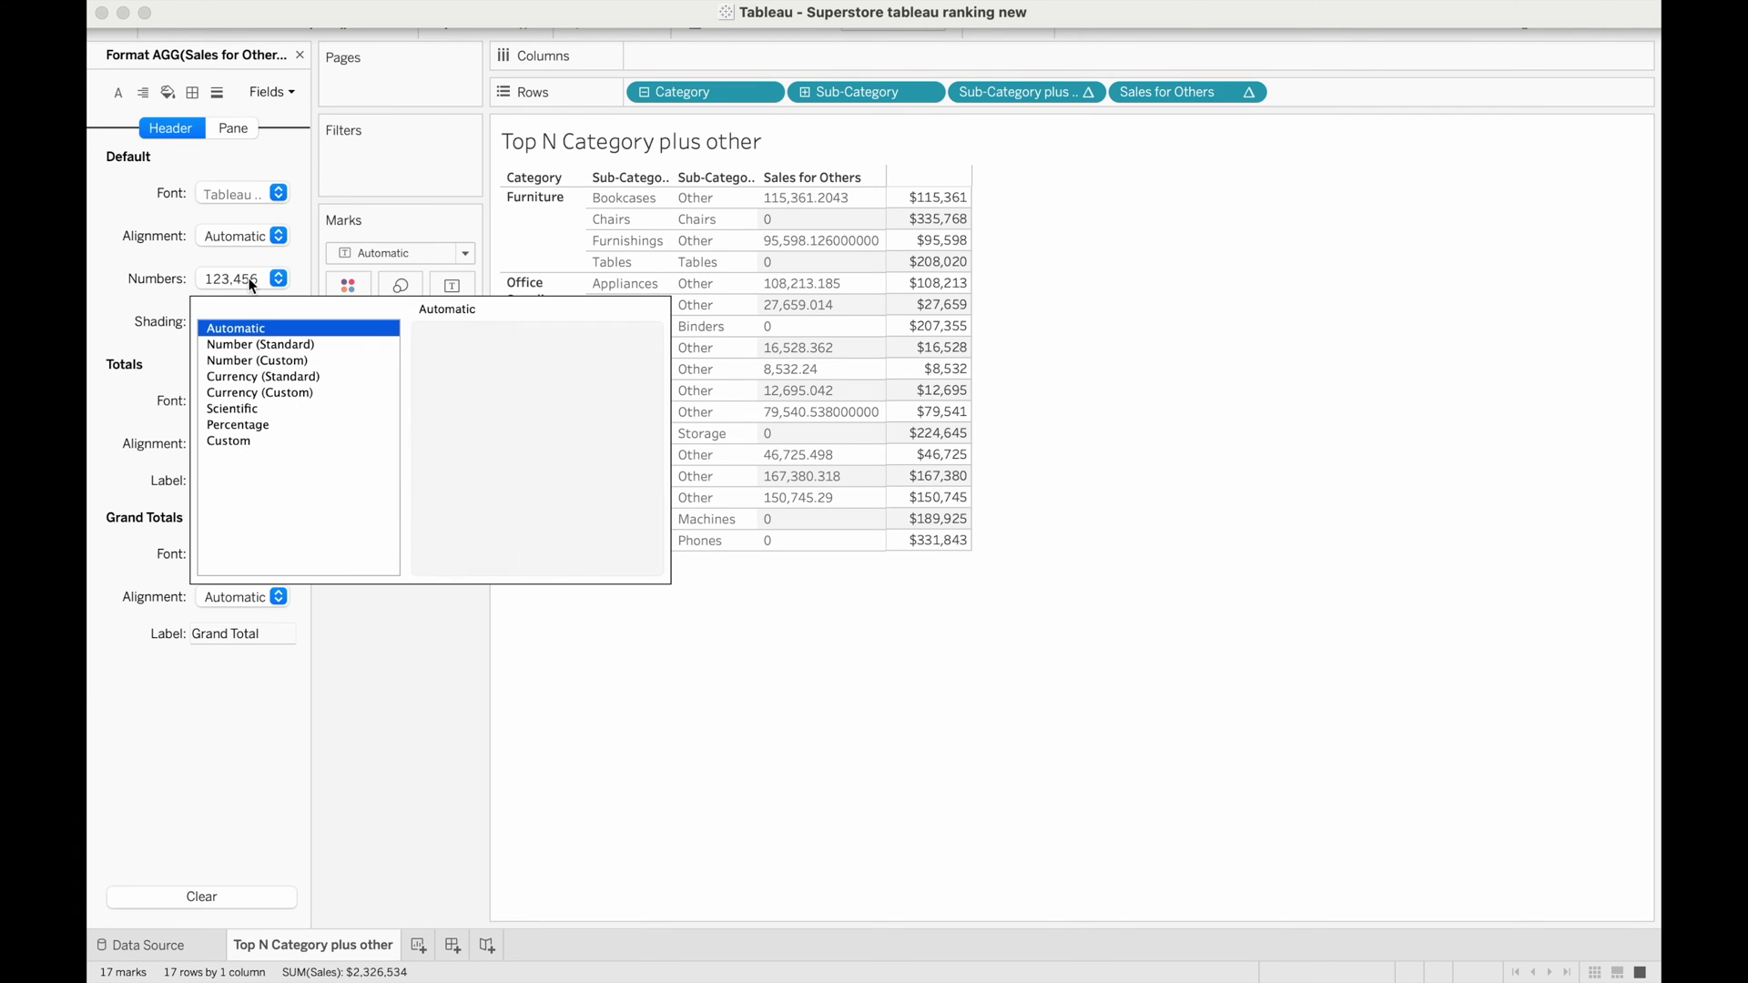
pyautogui.click(275, 375)
pyautogui.click(483, 679)
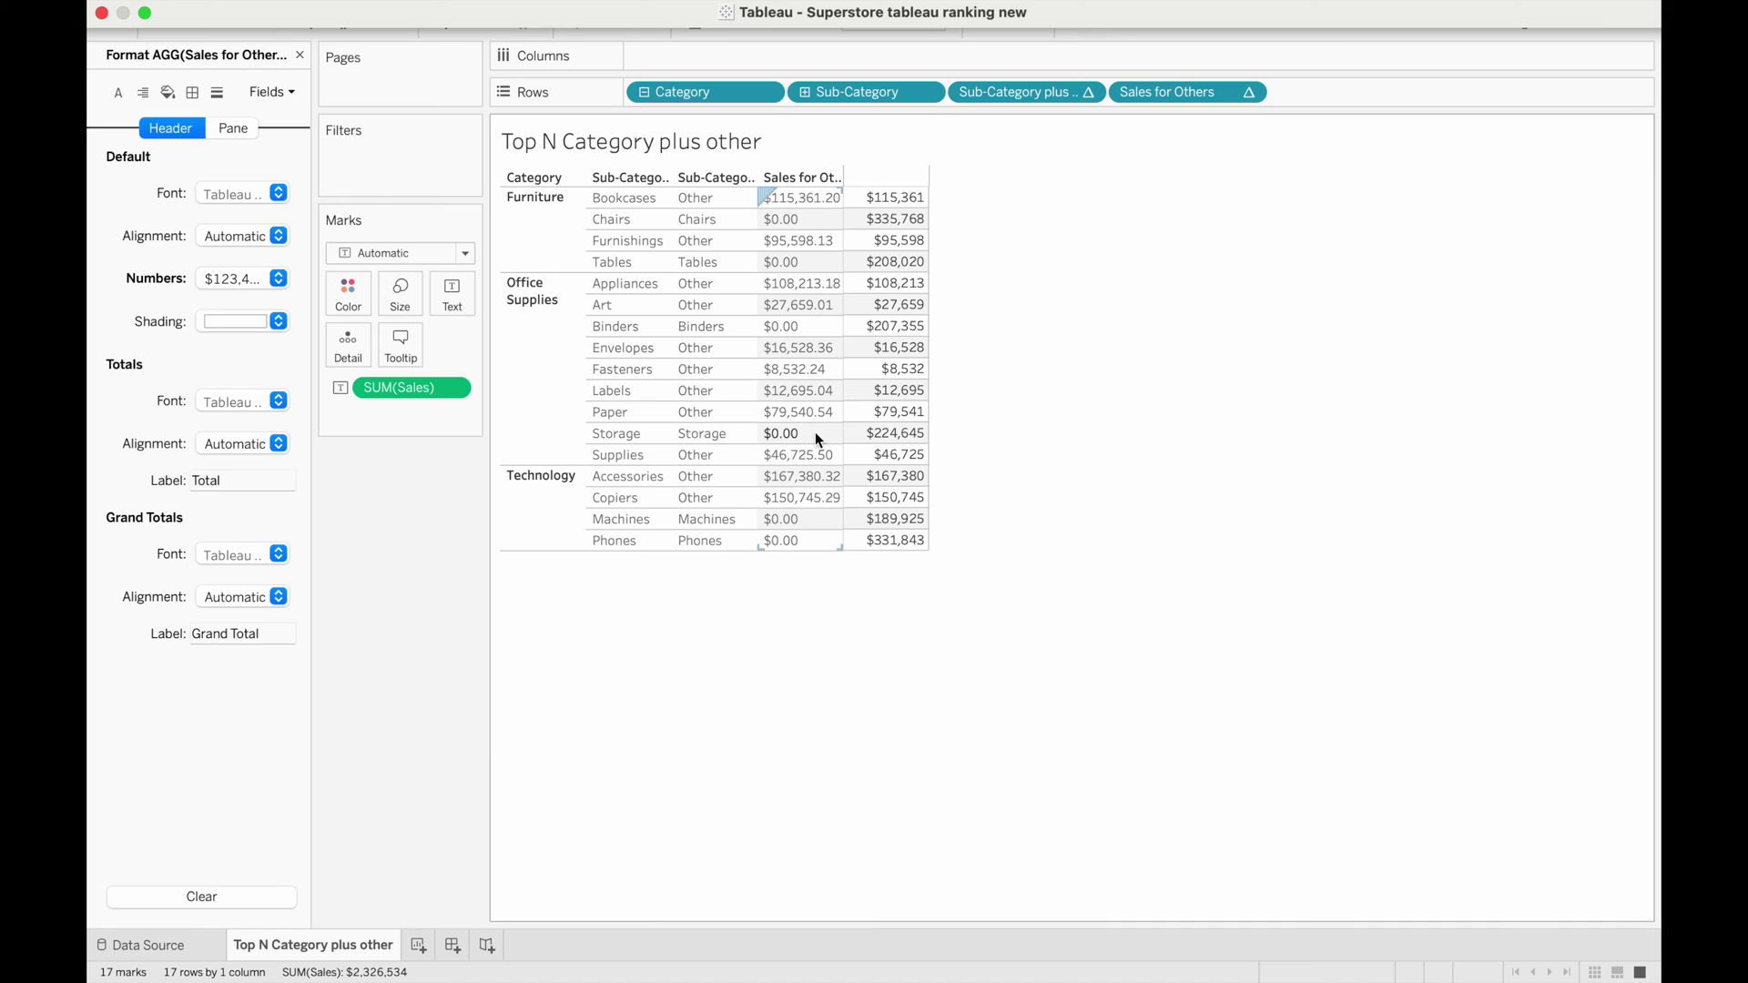
pyautogui.click(300, 56)
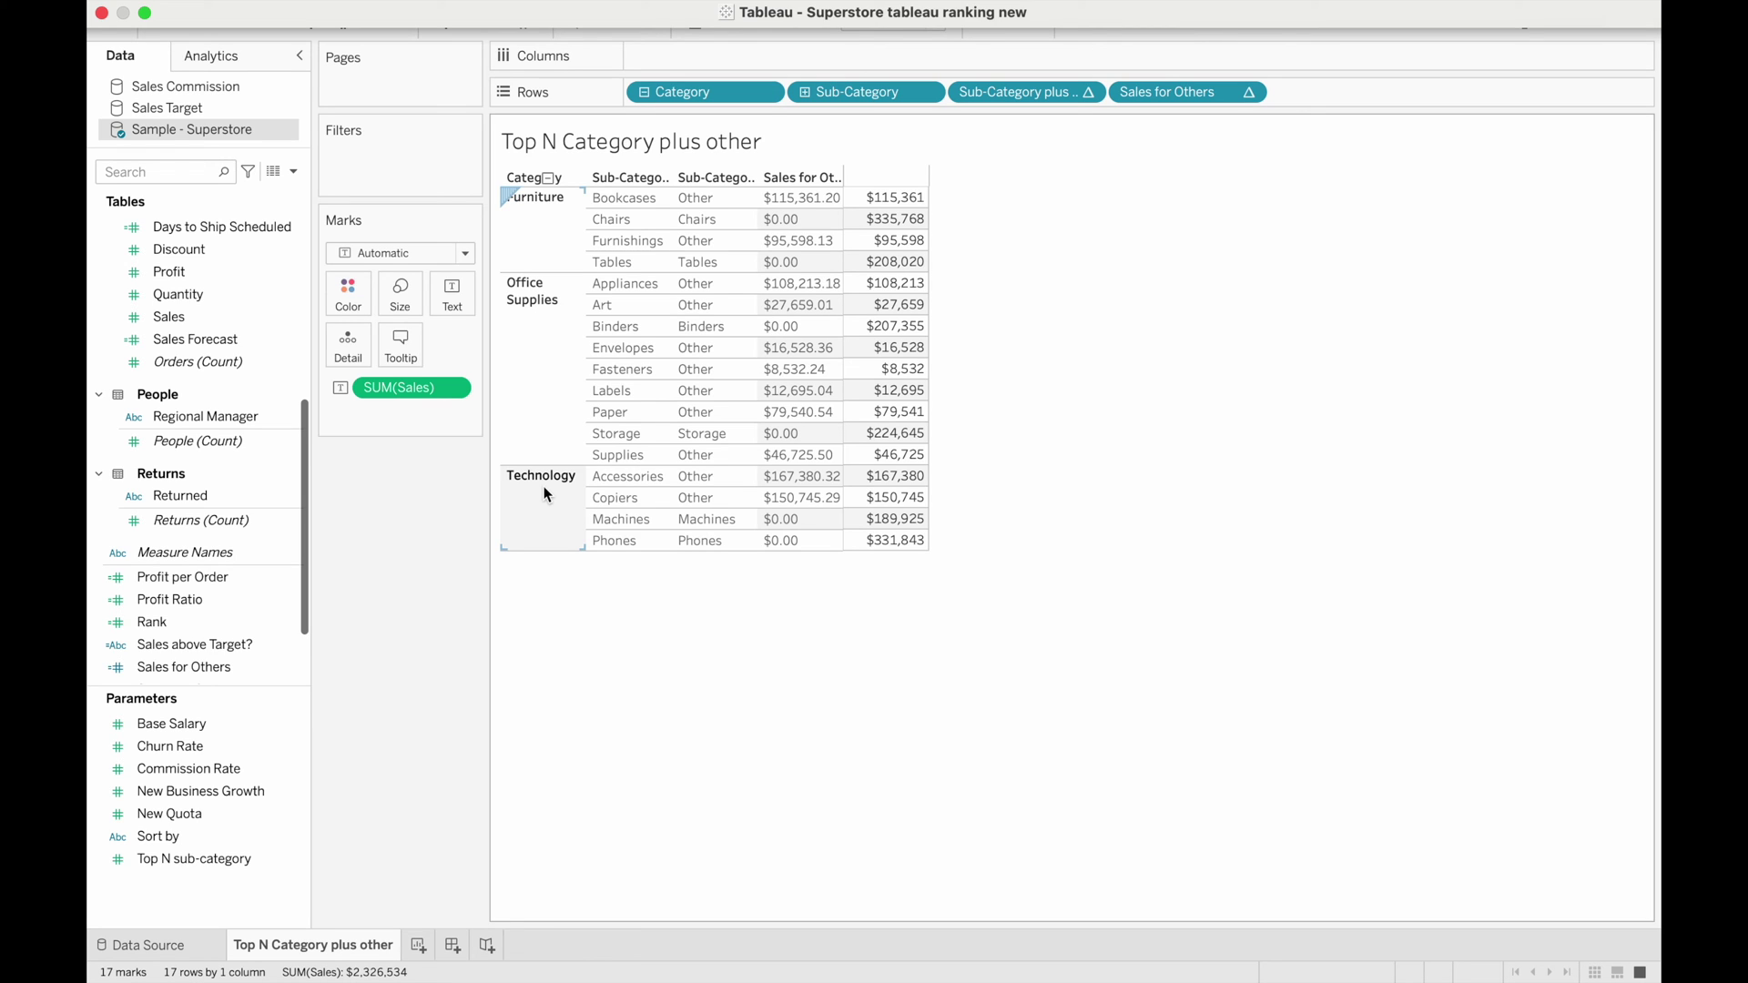
pyautogui.click(221, 317)
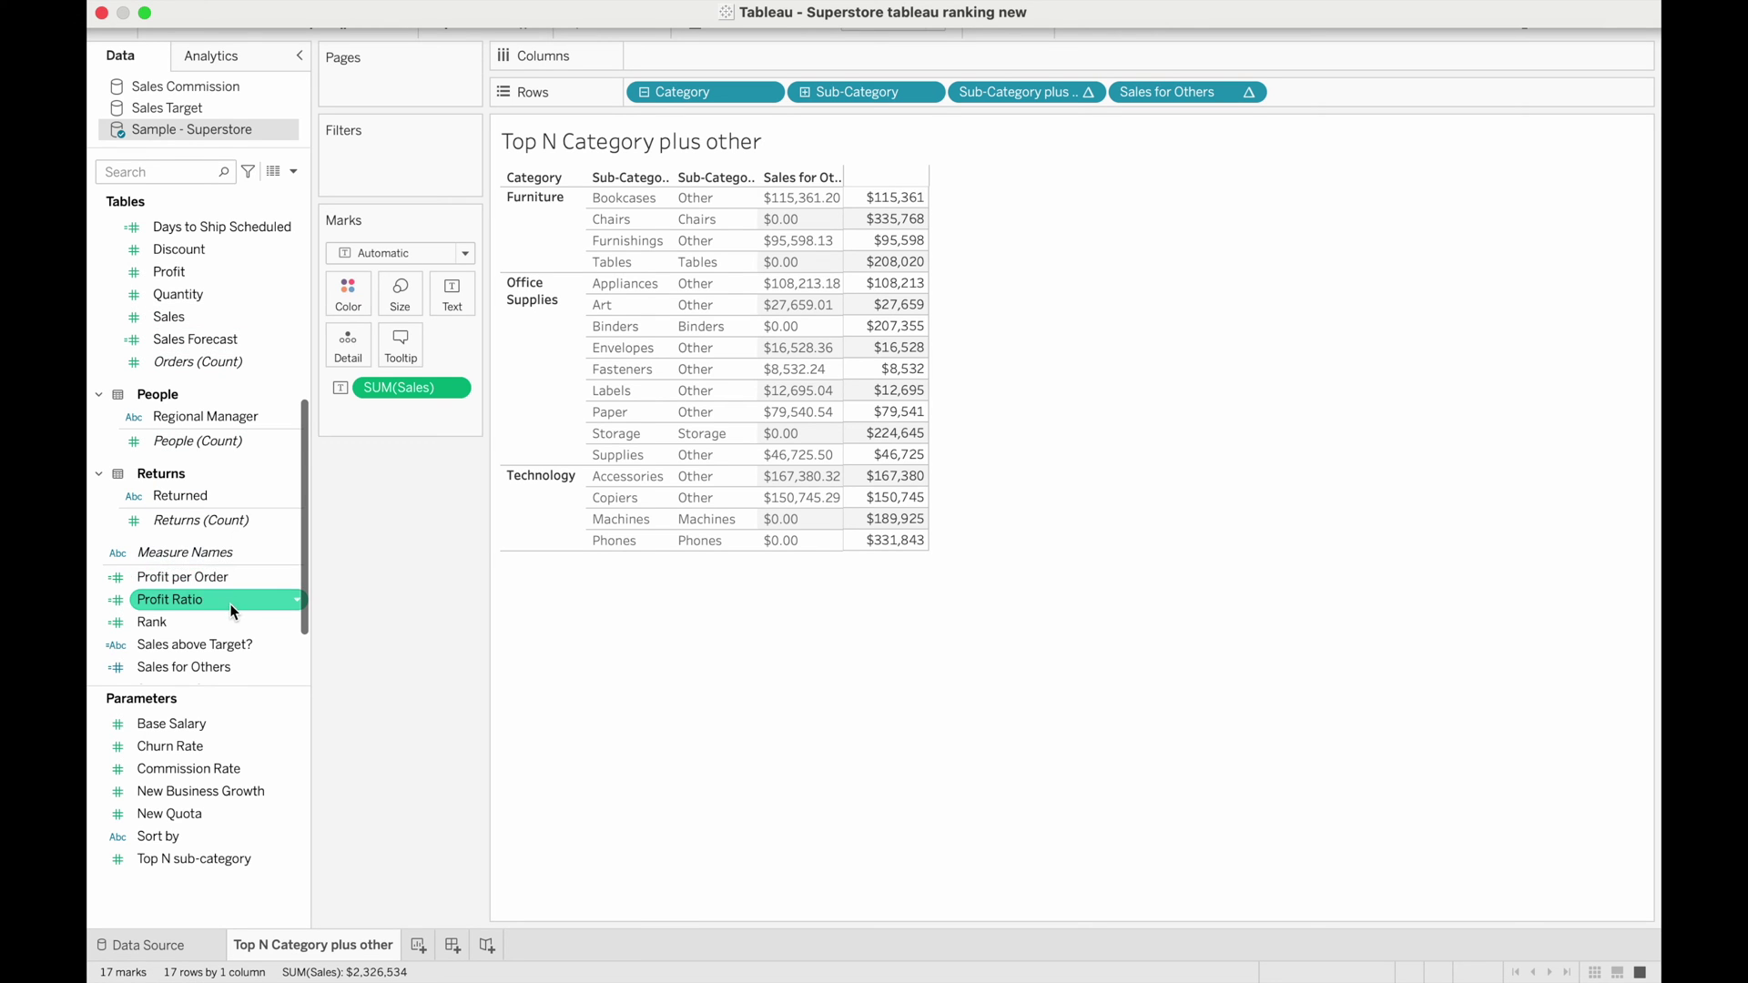
pyautogui.scroll(-3, 234, 601)
pyautogui.rightClick(223, 556)
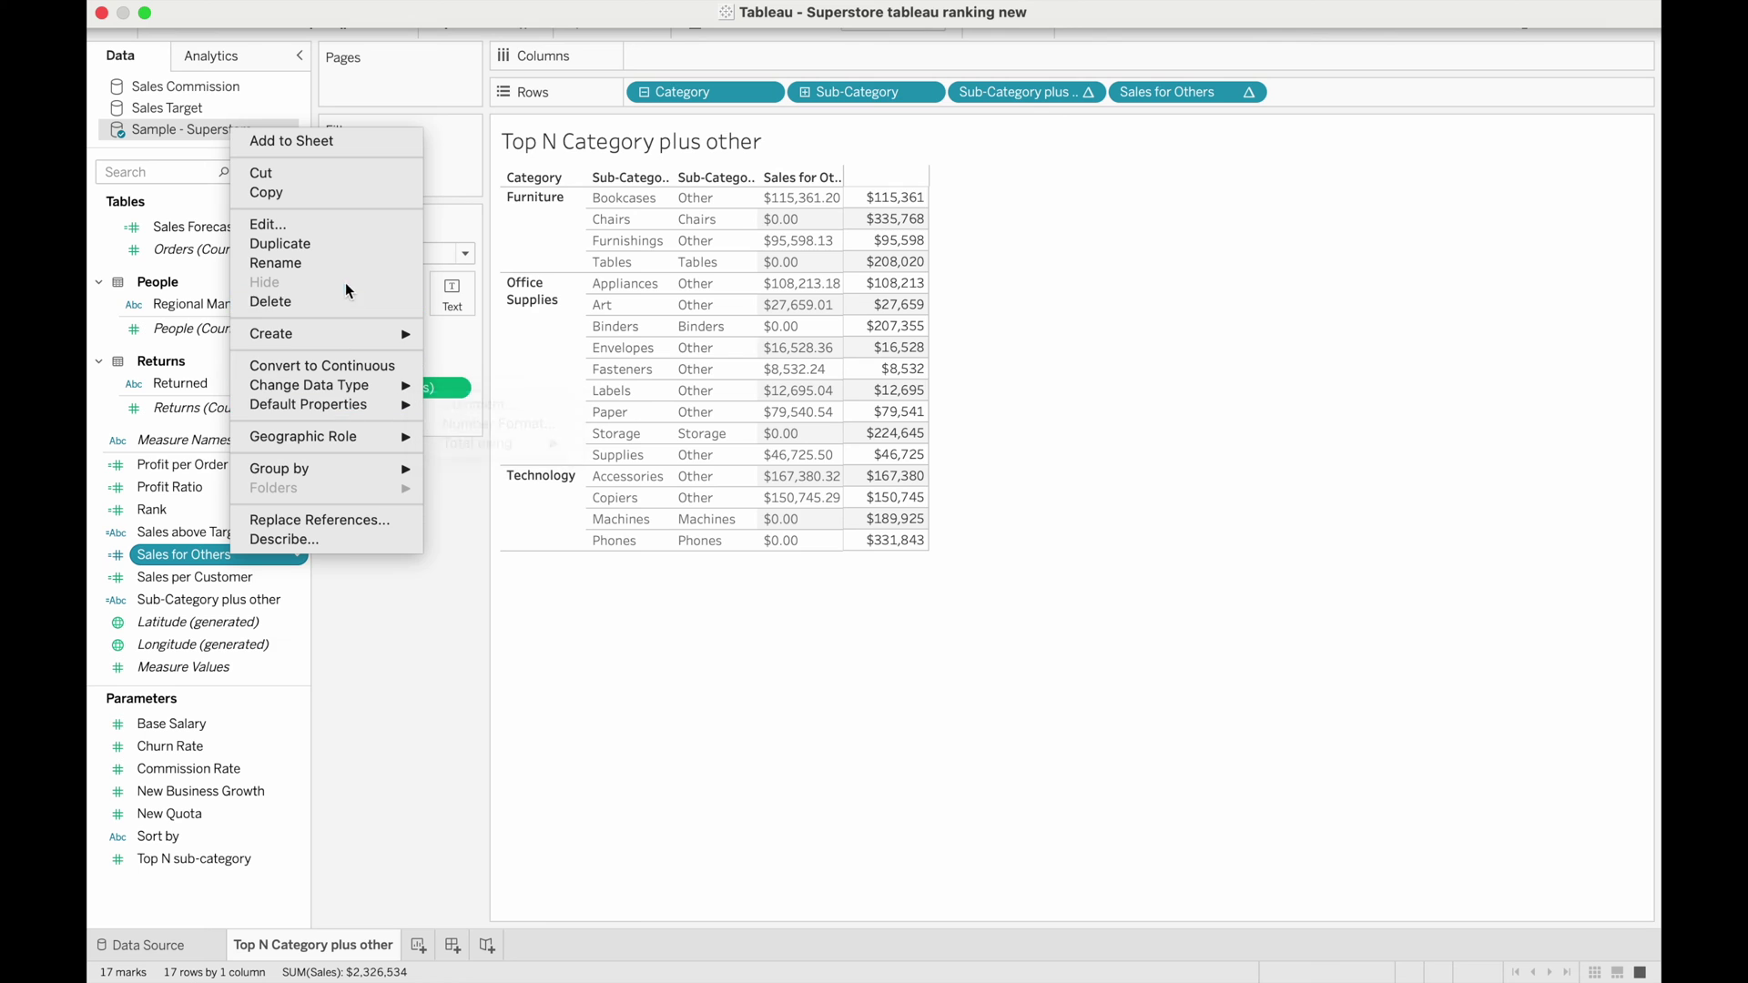
pyautogui.moveTo(358, 337)
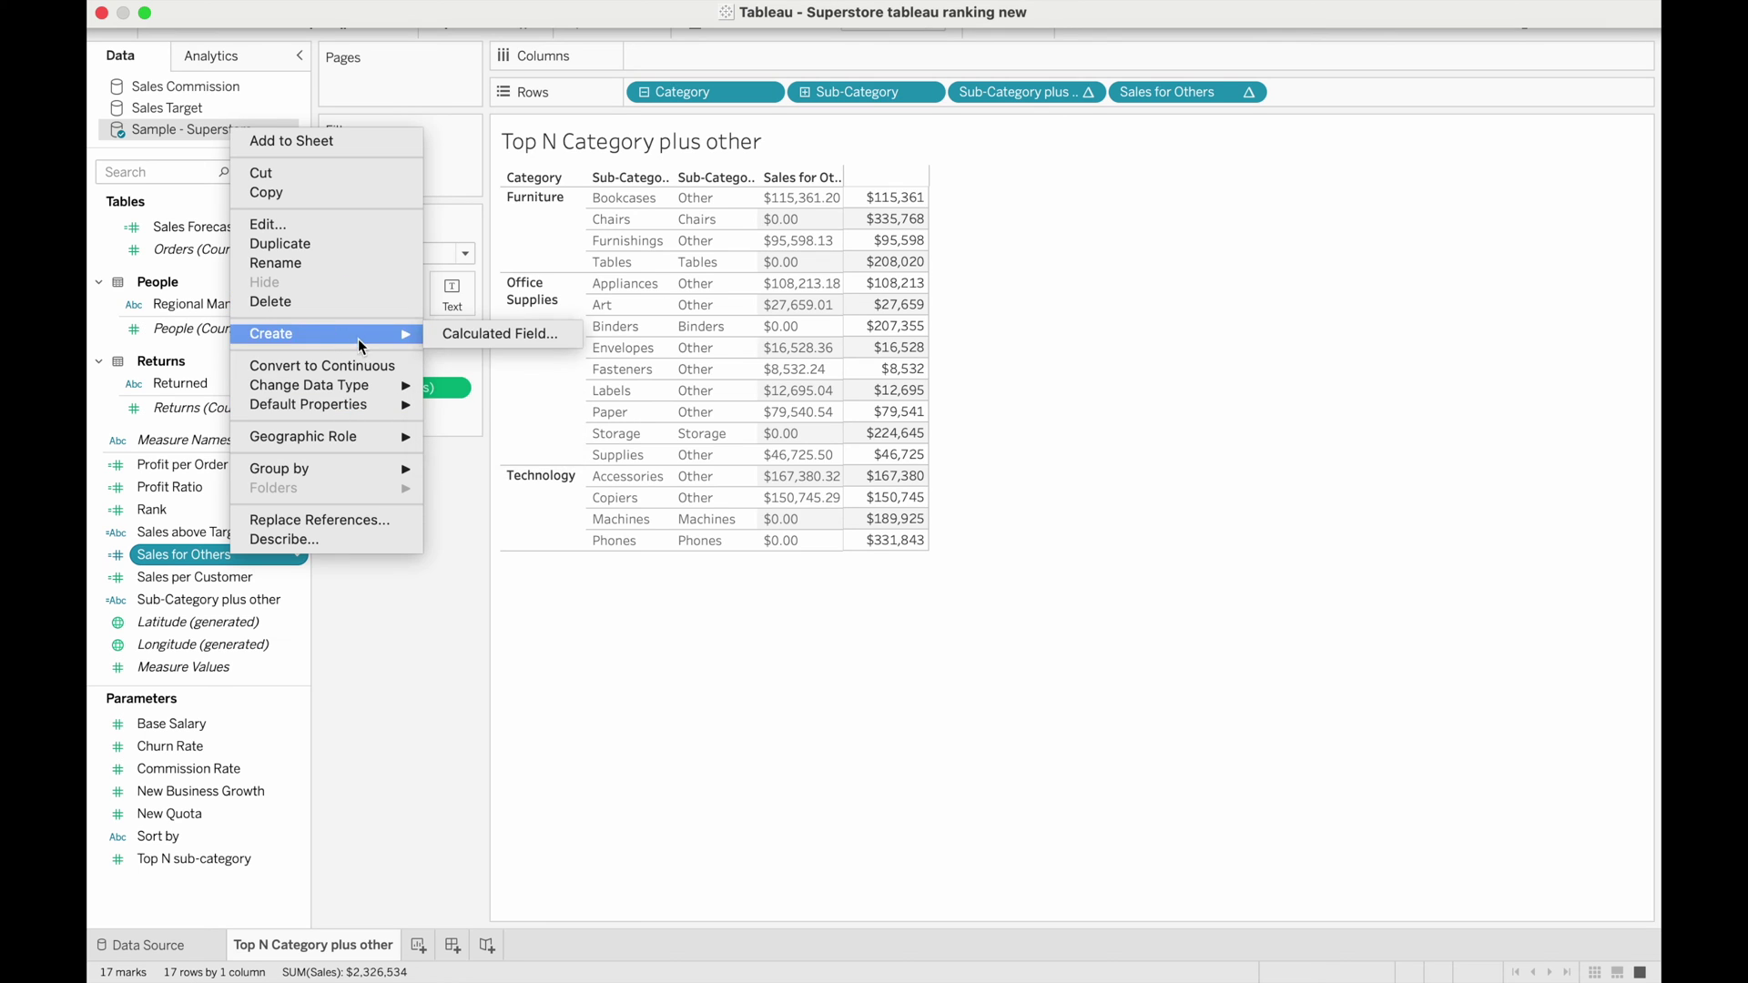
pyautogui.click(459, 332)
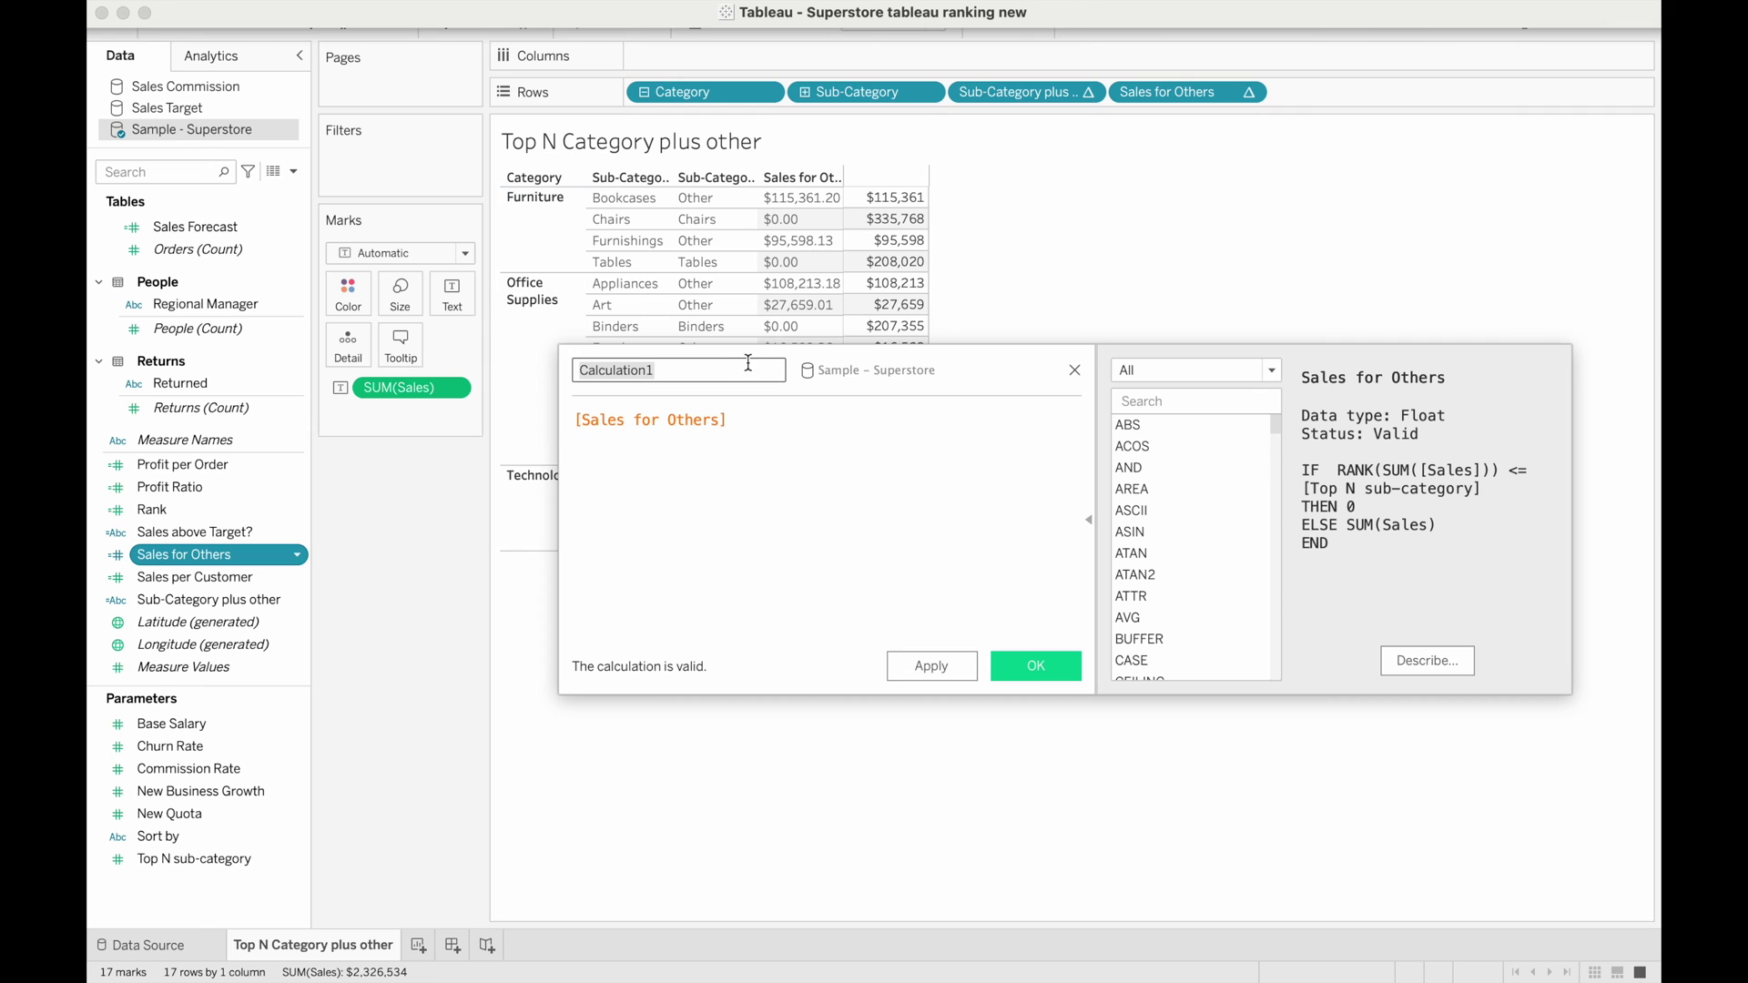
pyautogui.click(1075, 370)
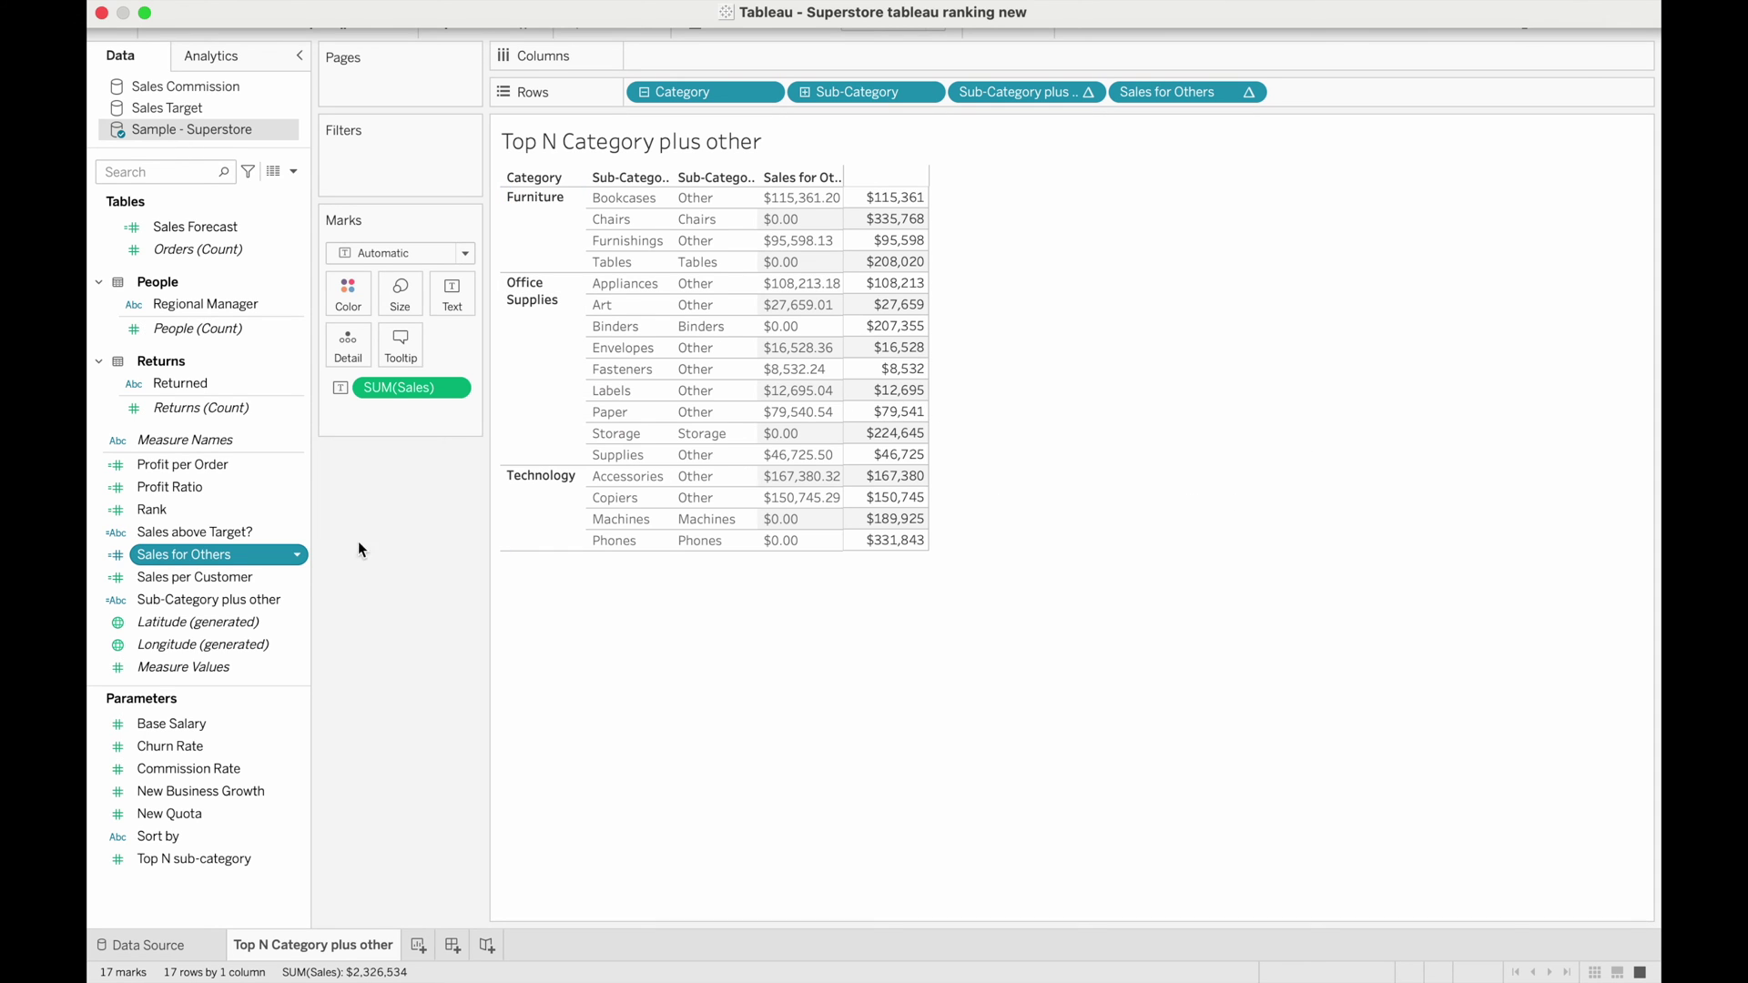
# - Duplicate the Sales for Others calculated field
pyautogui.rightClick(244, 553)
pyautogui.click(237, 533)
pyautogui.click(228, 555)
pyautogui.rightClick(228, 555)
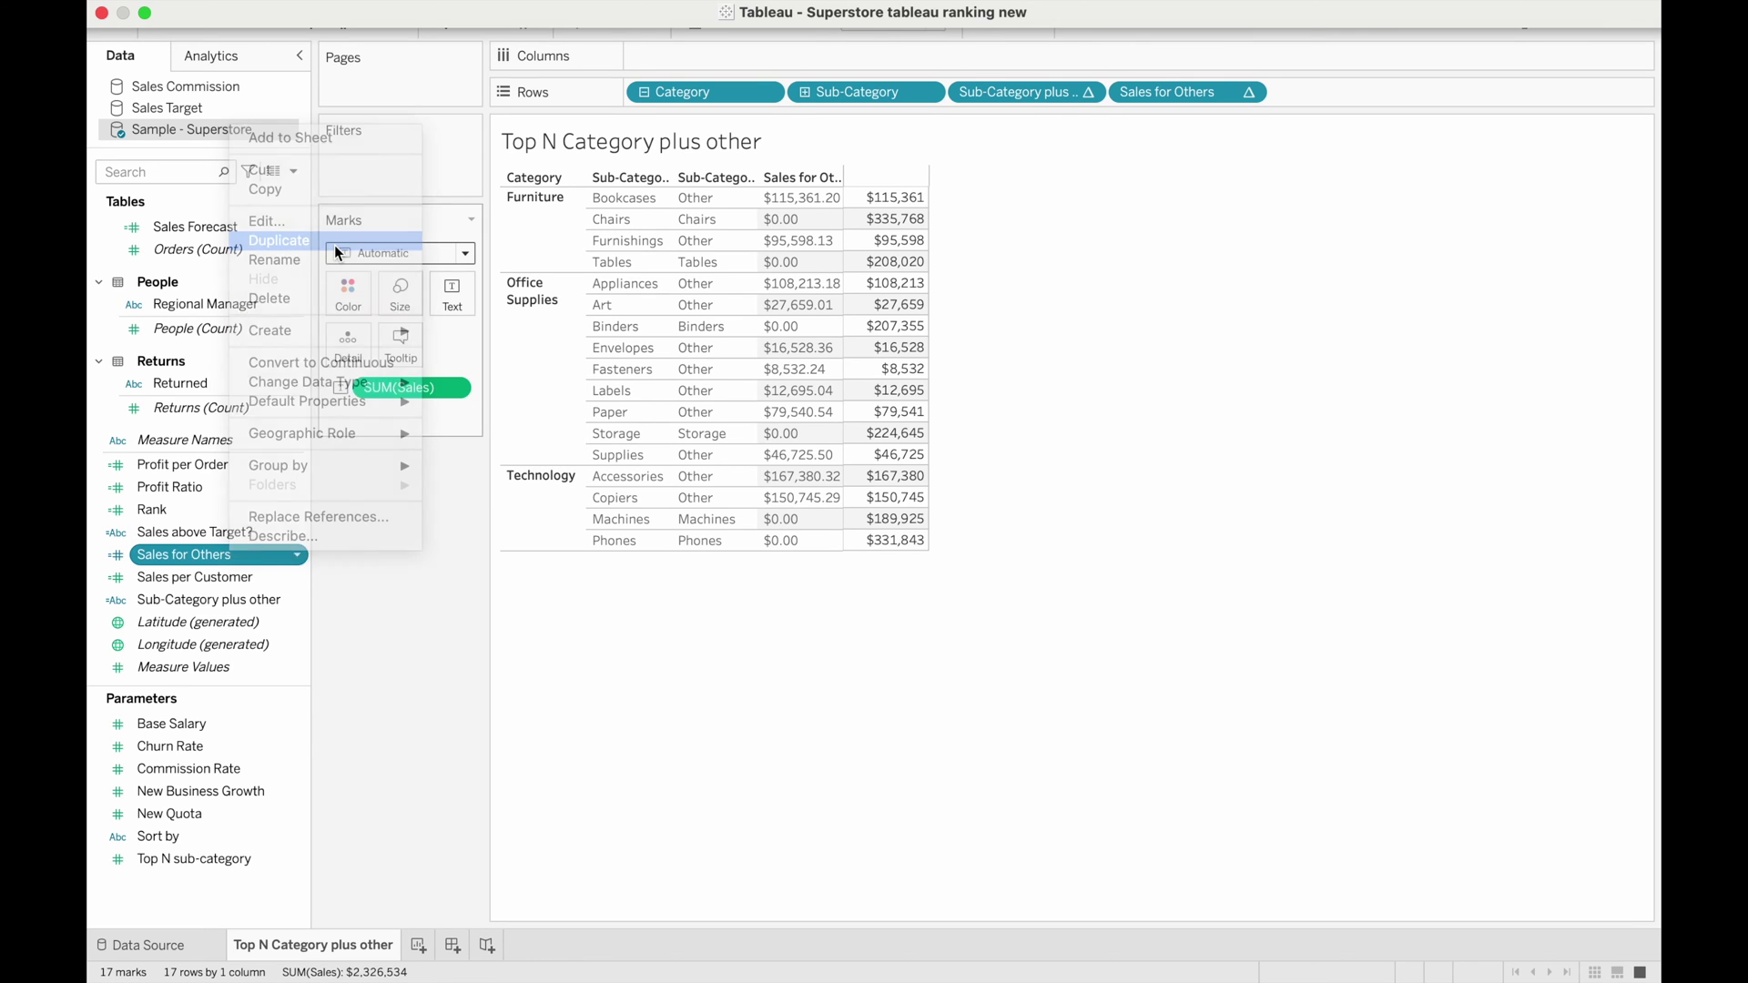
pyautogui.click(335, 241)
# - Open the duplicated Sales for Others calculation for editing and rename it Total Sales
pyautogui.rightClick(222, 572)
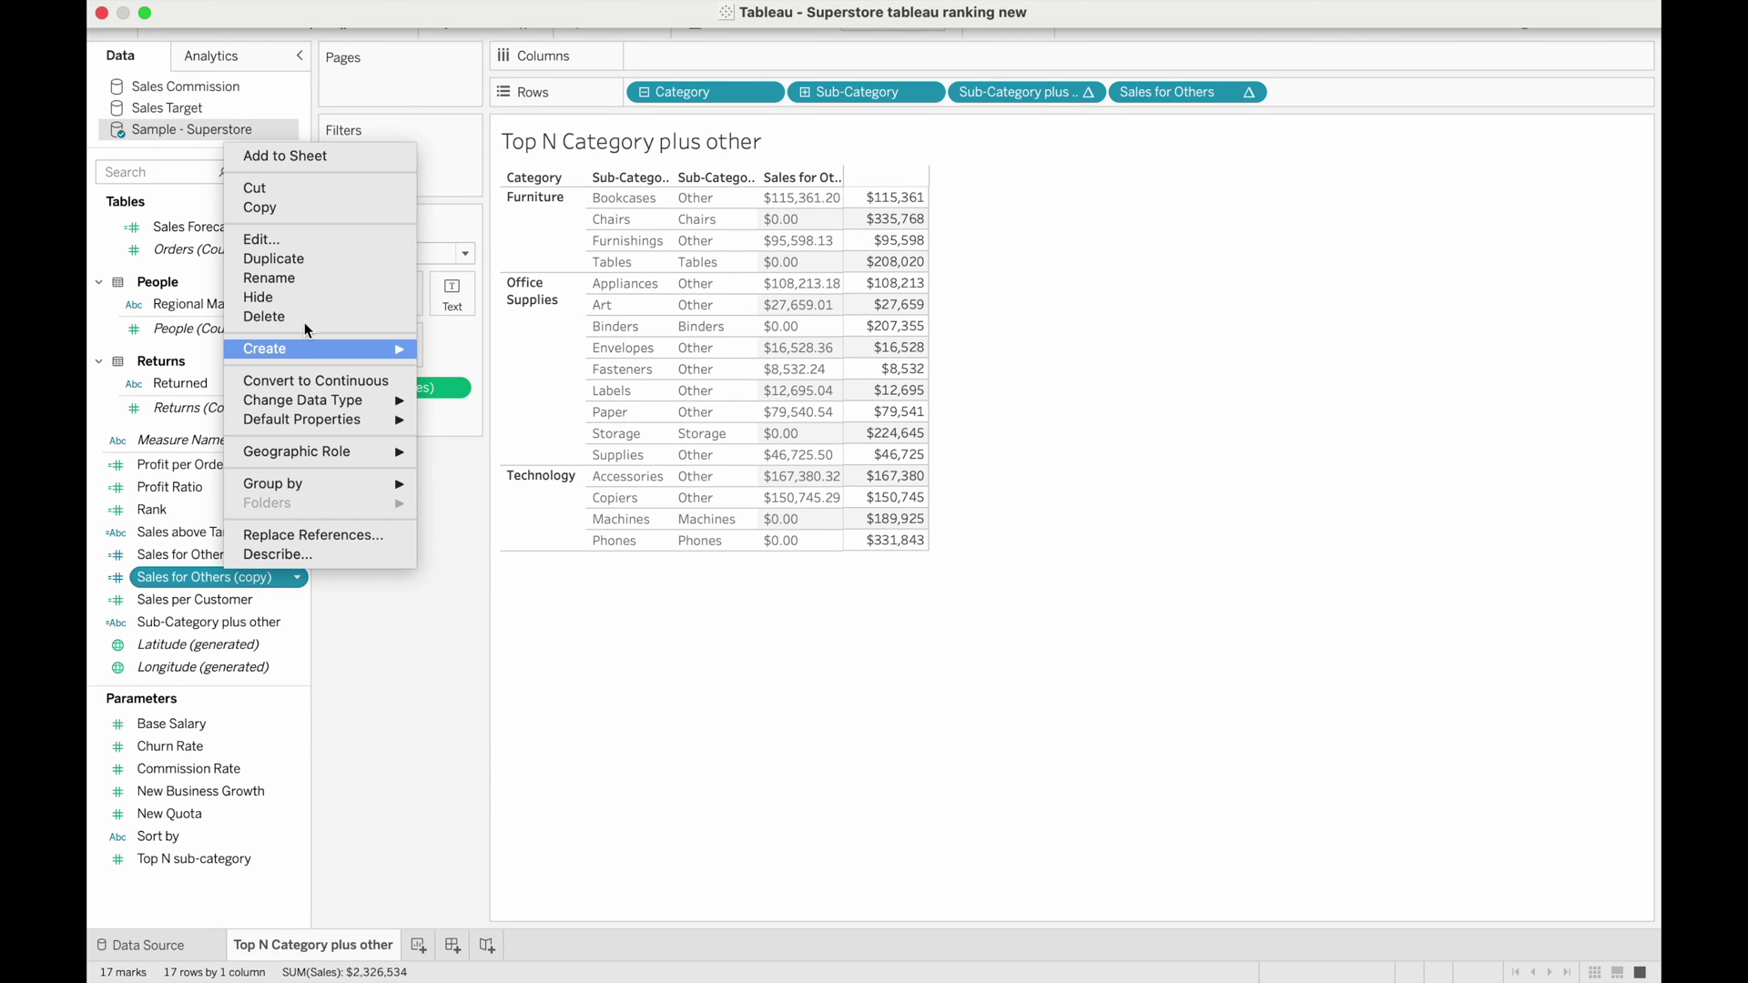
pyautogui.click(293, 240)
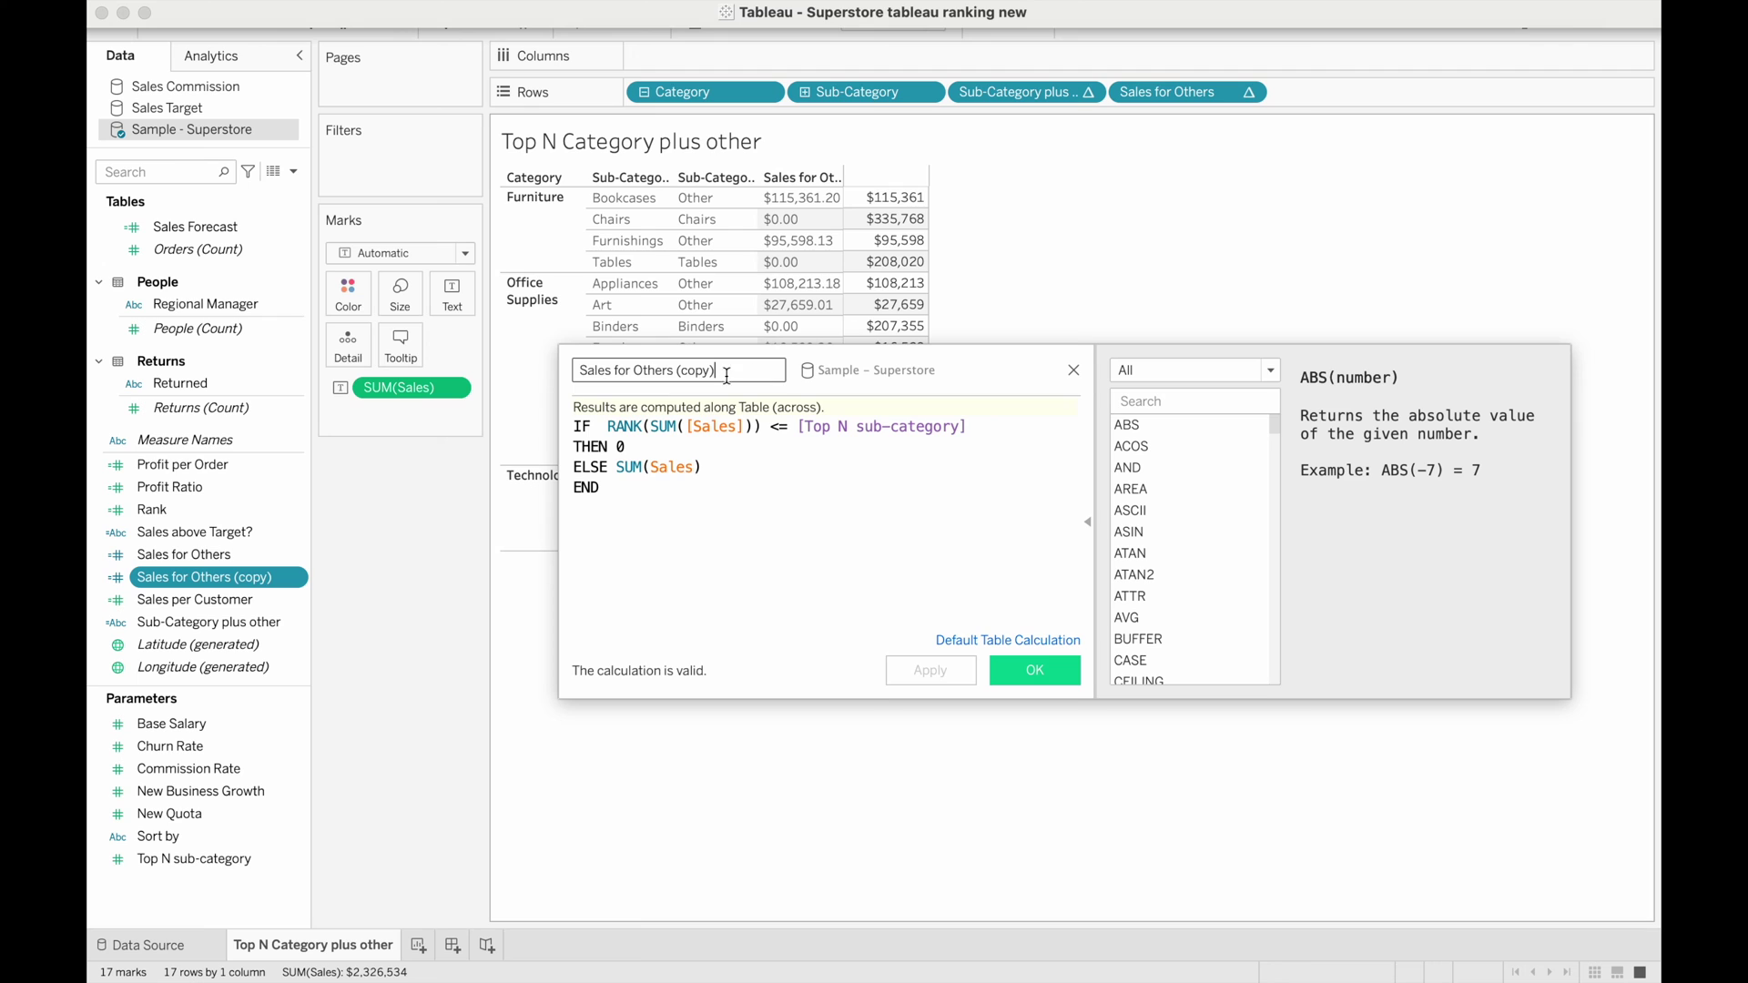
pyautogui.moveTo(754, 376); pyautogui.dragTo(559, 377)
pyautogui.write('Tota')
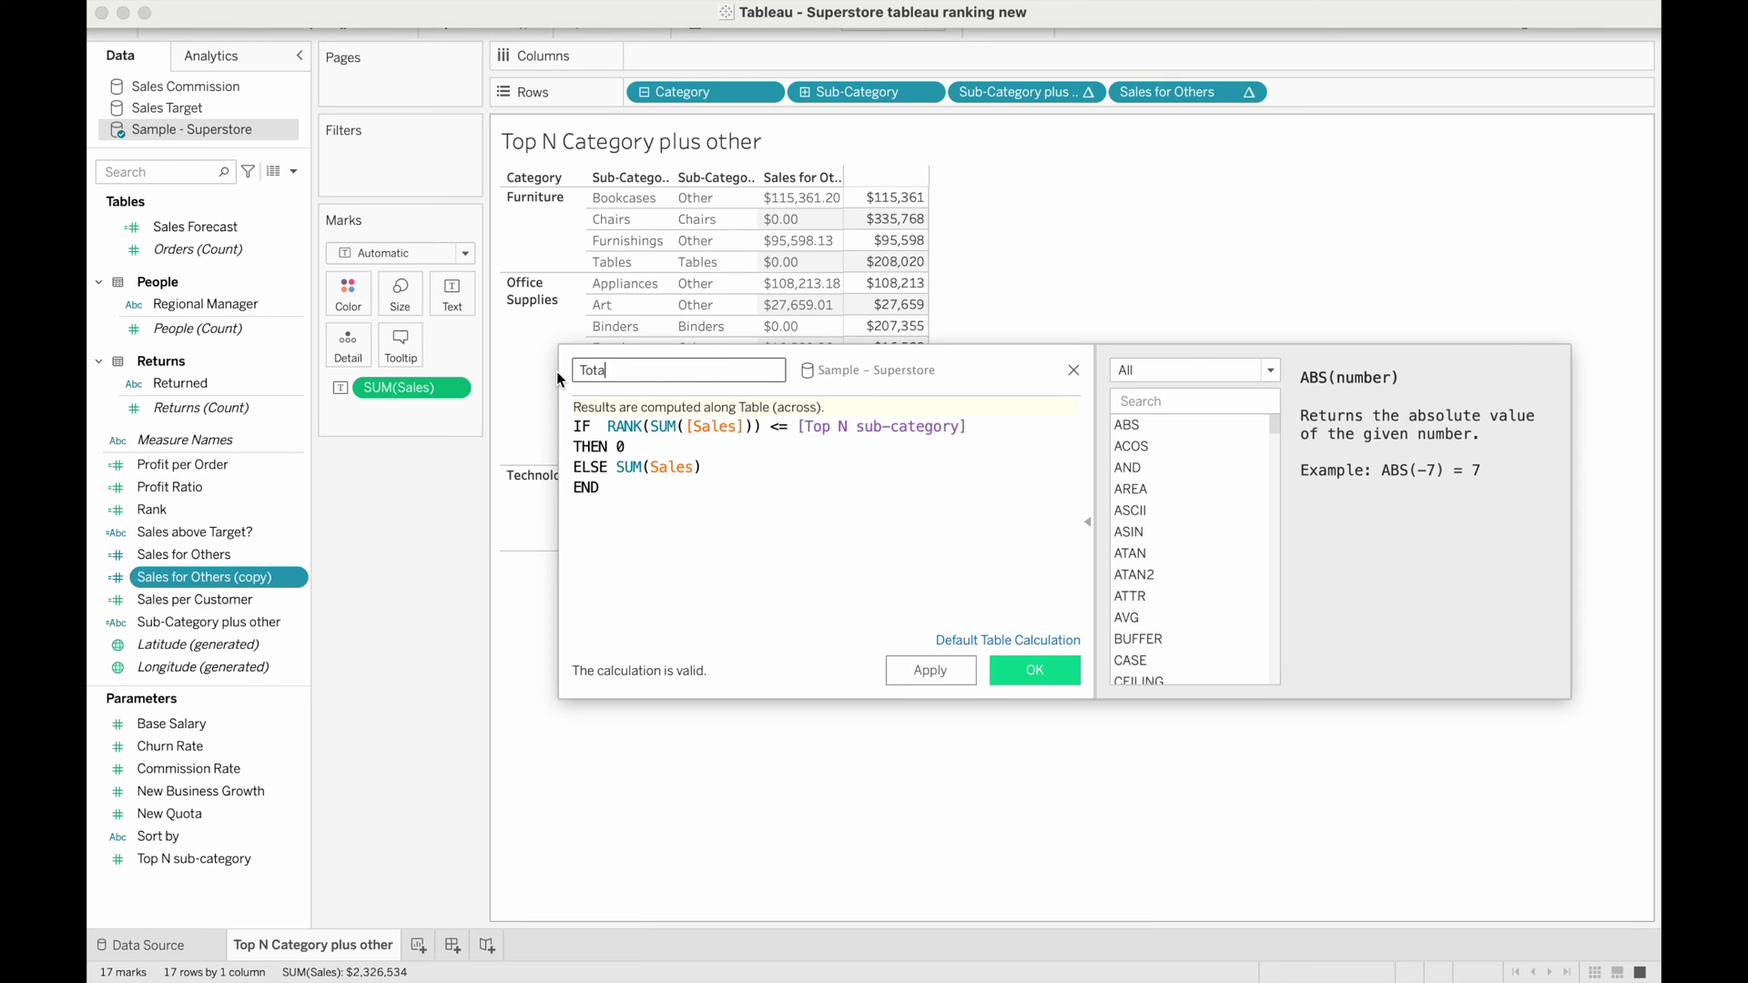
pyautogui.write('l Sales')
# - Replace the 0 in the THEN line of the Total Sales formula with SUM(Sales)
pyautogui.moveTo(574, 447); pyautogui.dragTo(636, 449)
pyautogui.click(648, 445)
pyautogui.press('BackSpace')
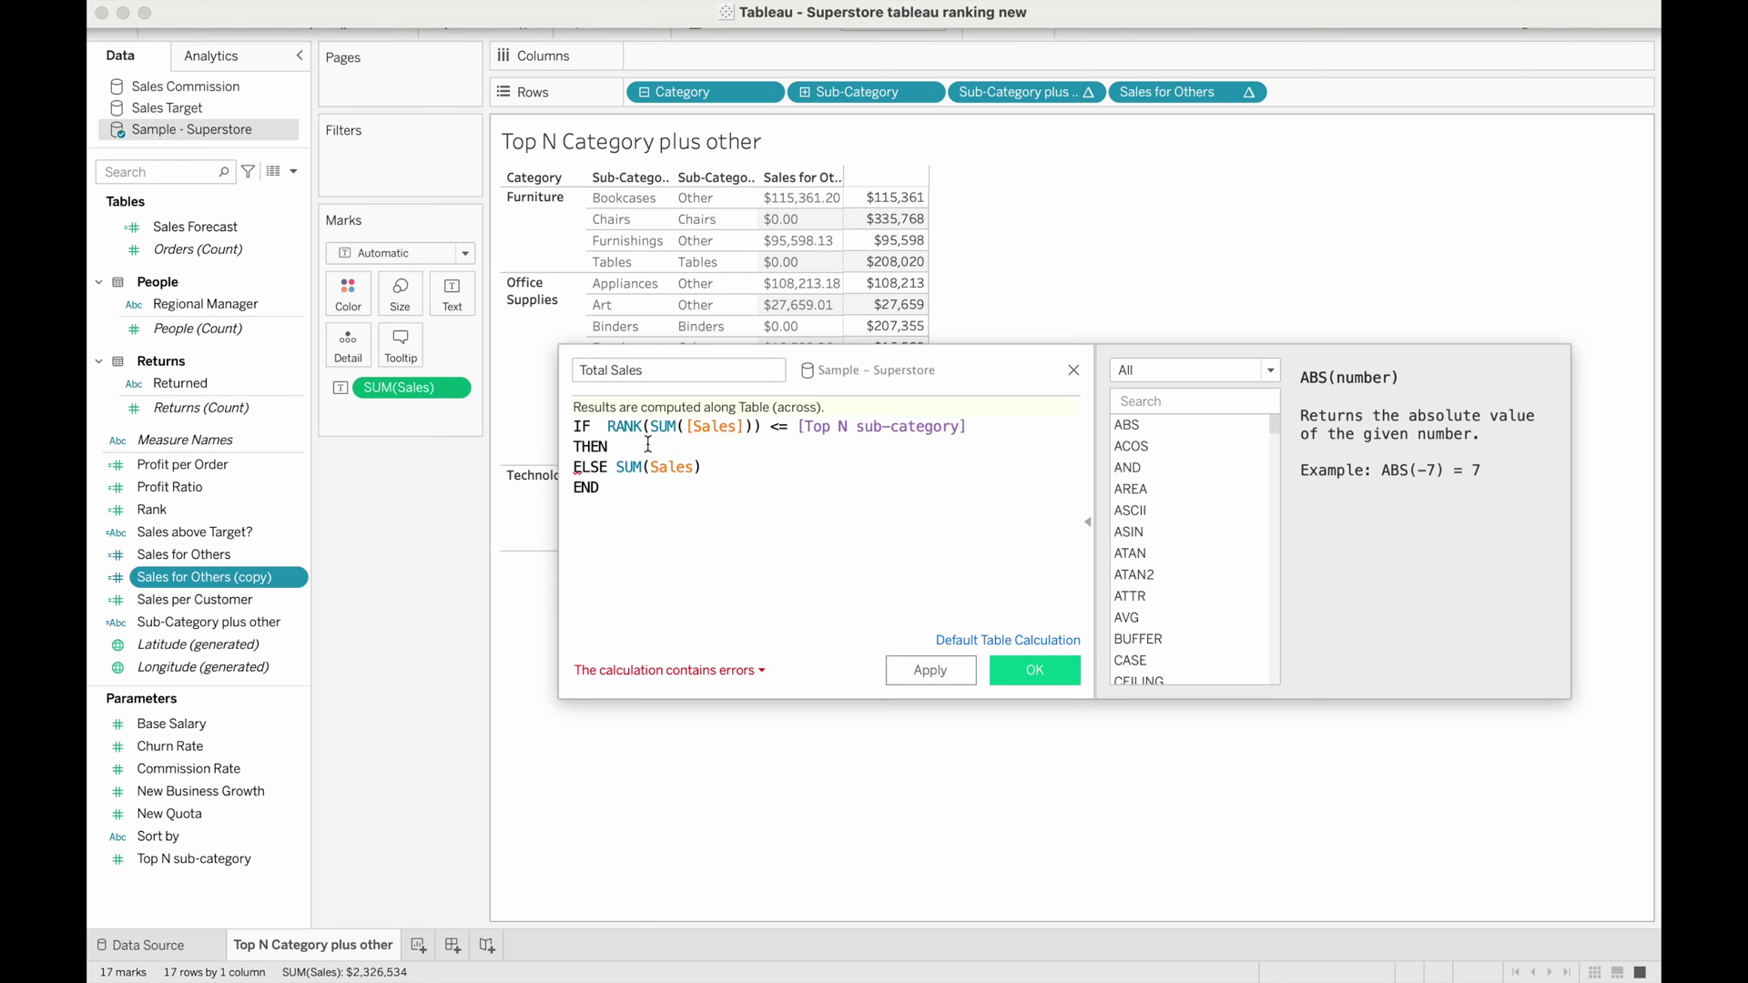
pyautogui.write('SUM(Sales)')
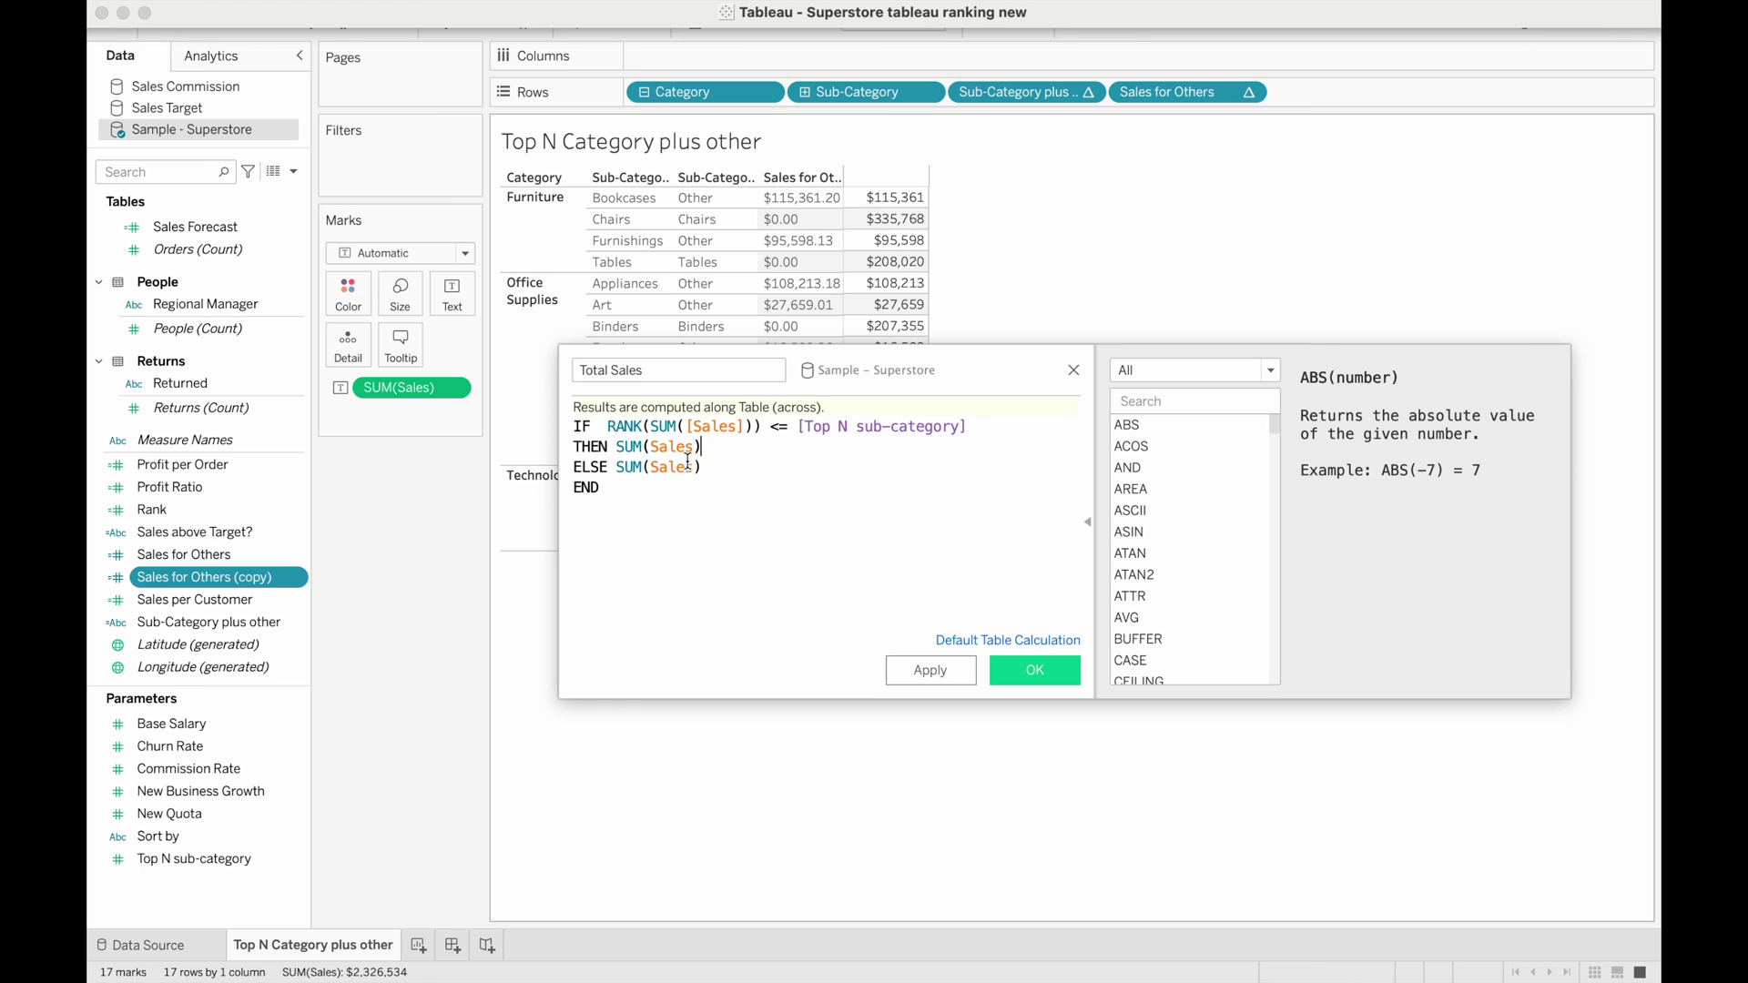
# - Change the ELSE result of the Total Sales formula to WINDOW_SUM([Sales for Others]) and save the calculated field
pyautogui.moveTo(704, 467); pyautogui.dragTo(616, 467)
pyautogui.write('WINDOW_SUM')
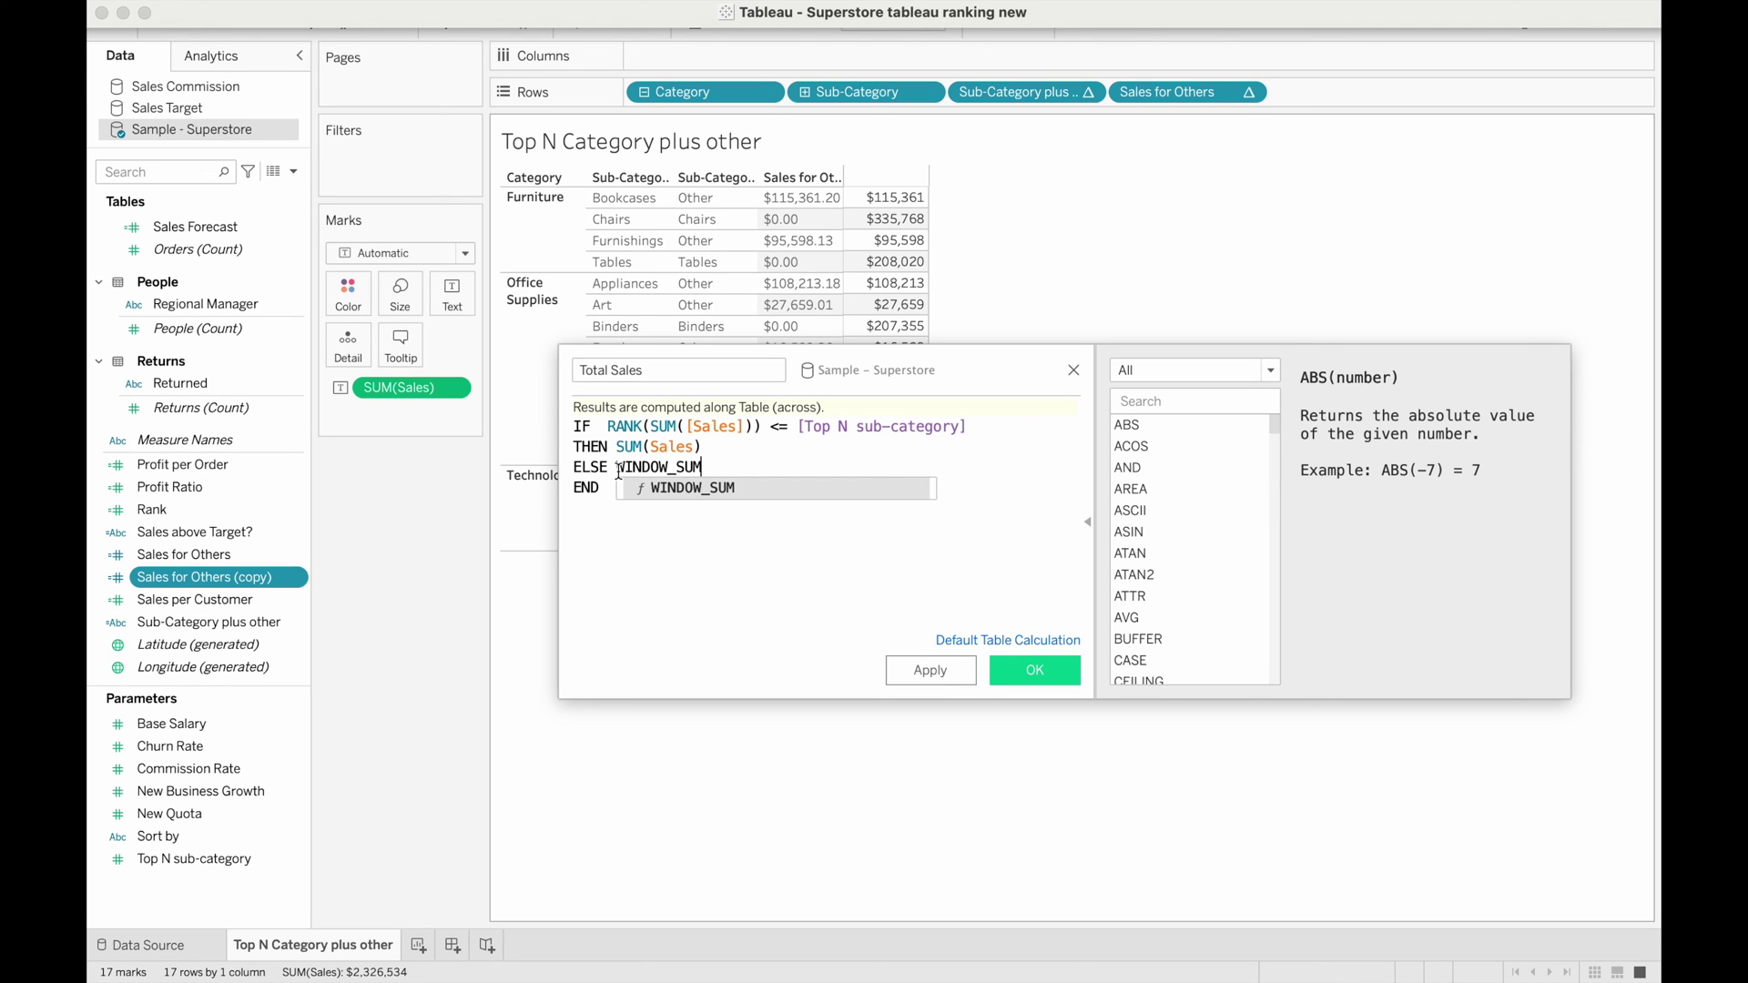
pyautogui.write('([')
pyautogui.write('Sales')
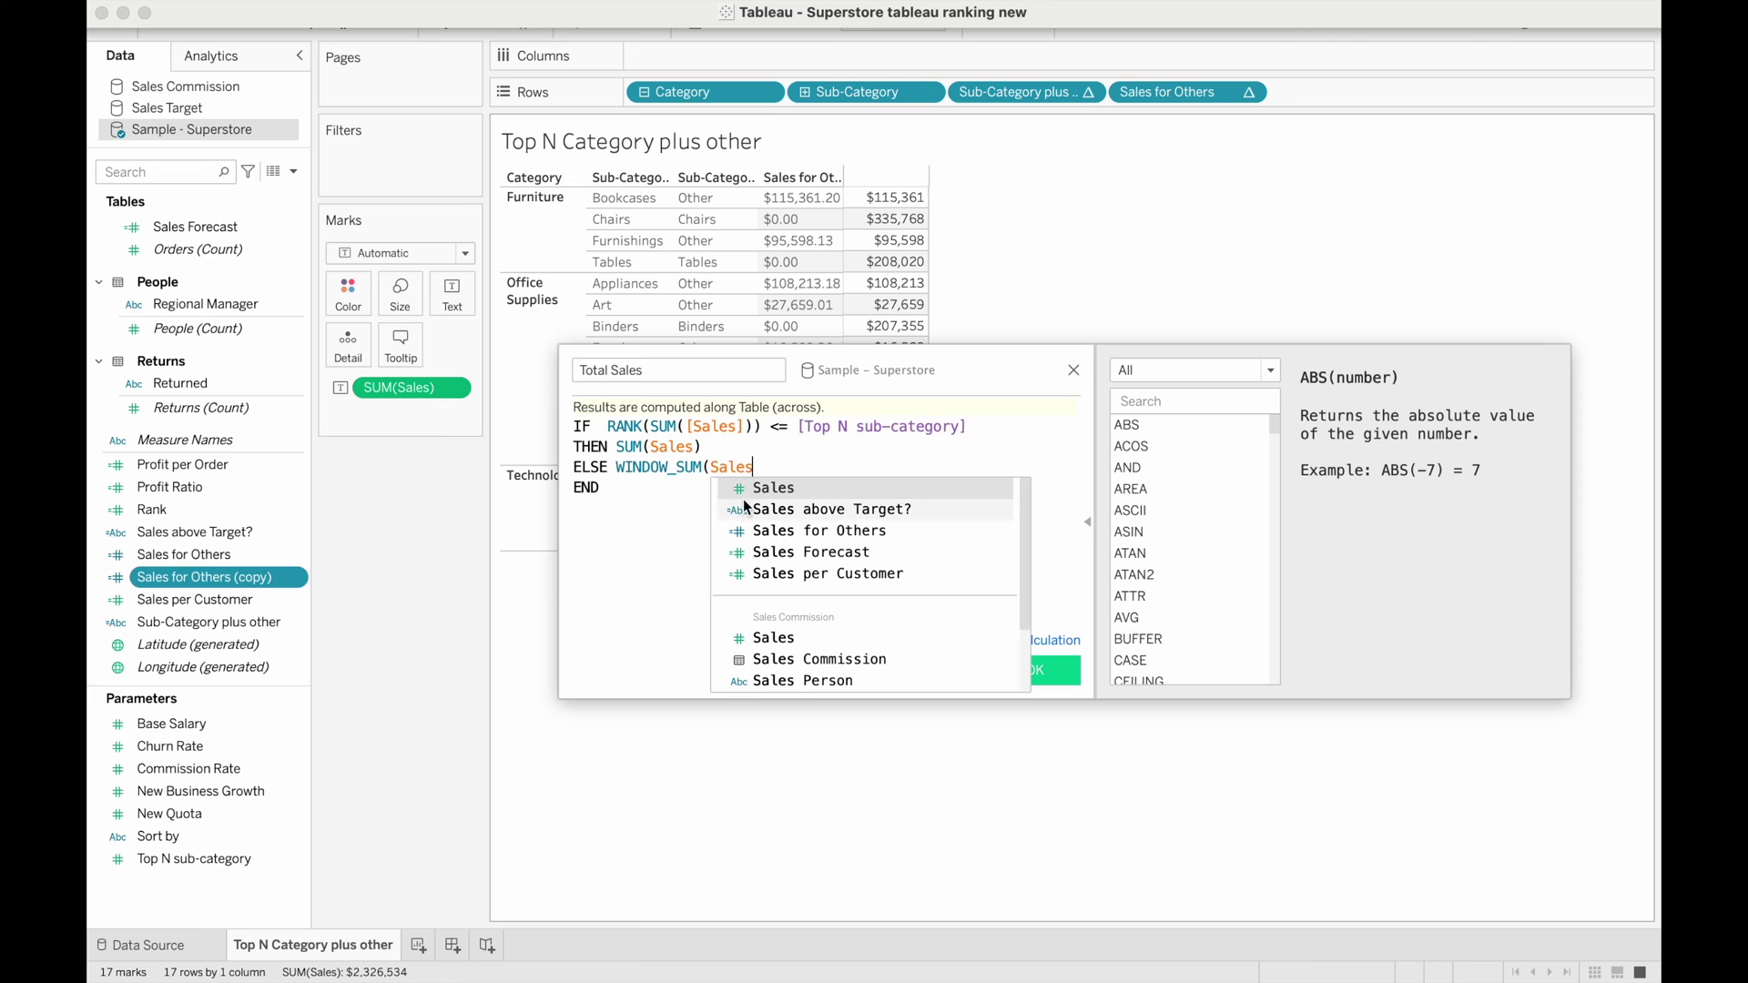
pyautogui.click(794, 530)
pyautogui.write(')')
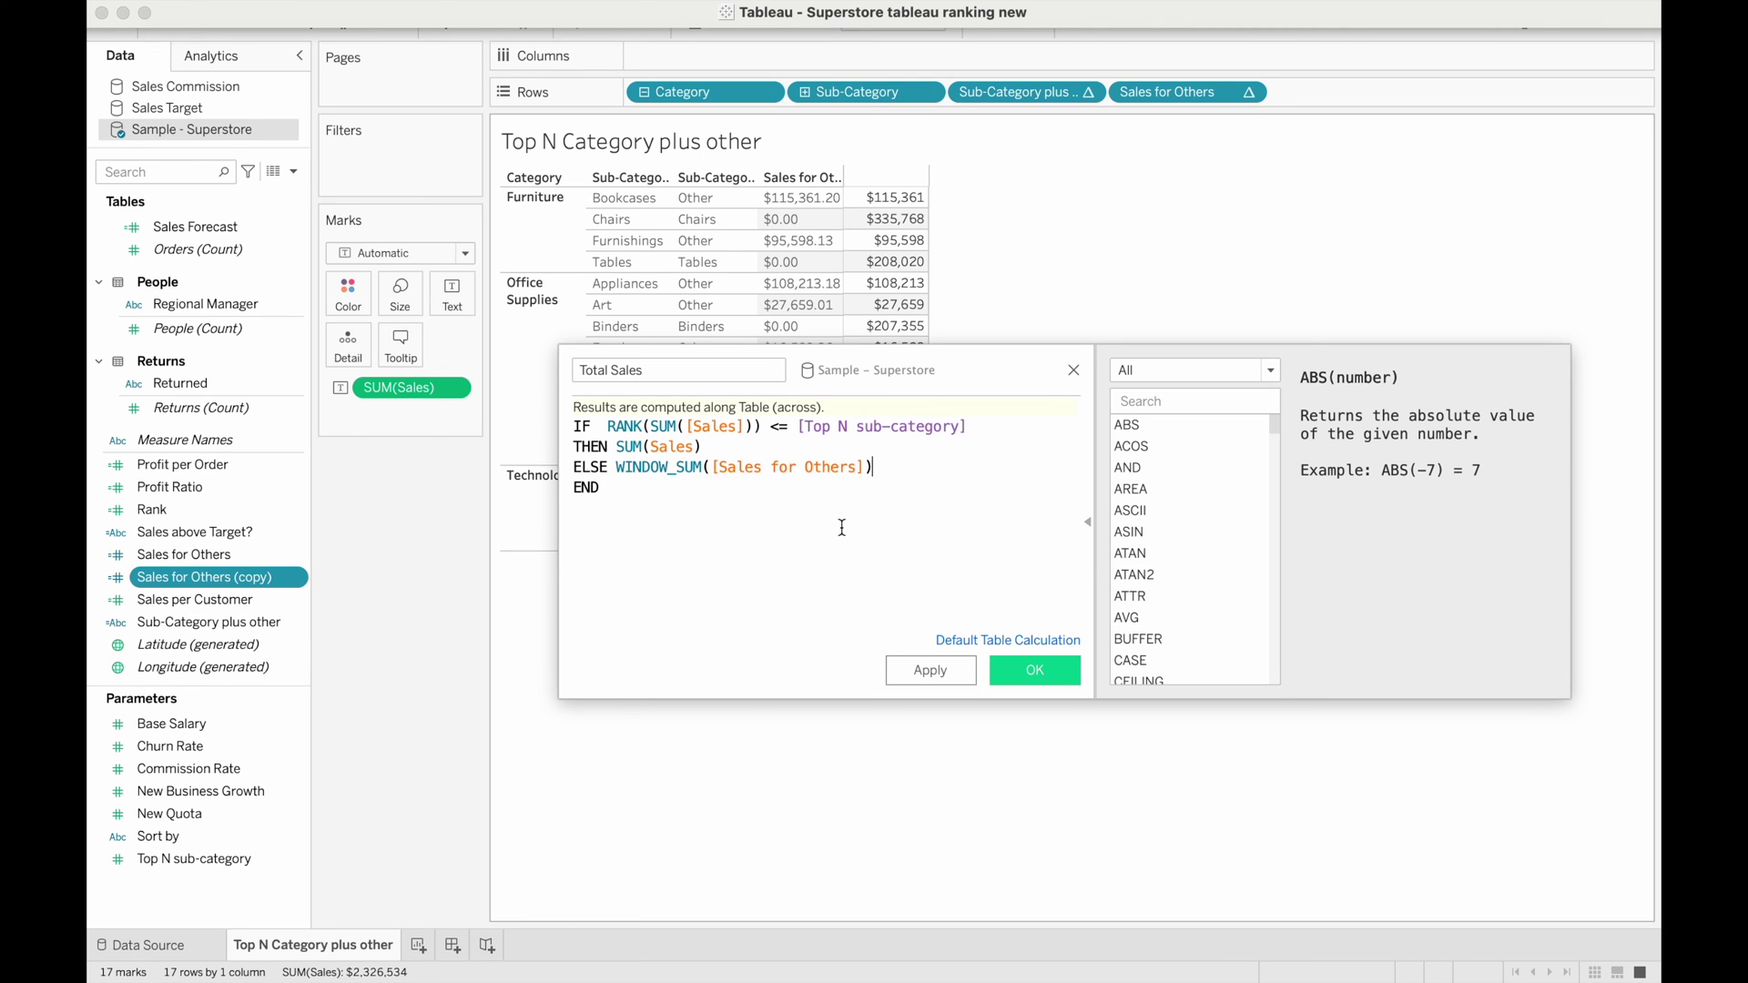
pyautogui.click(1012, 658)
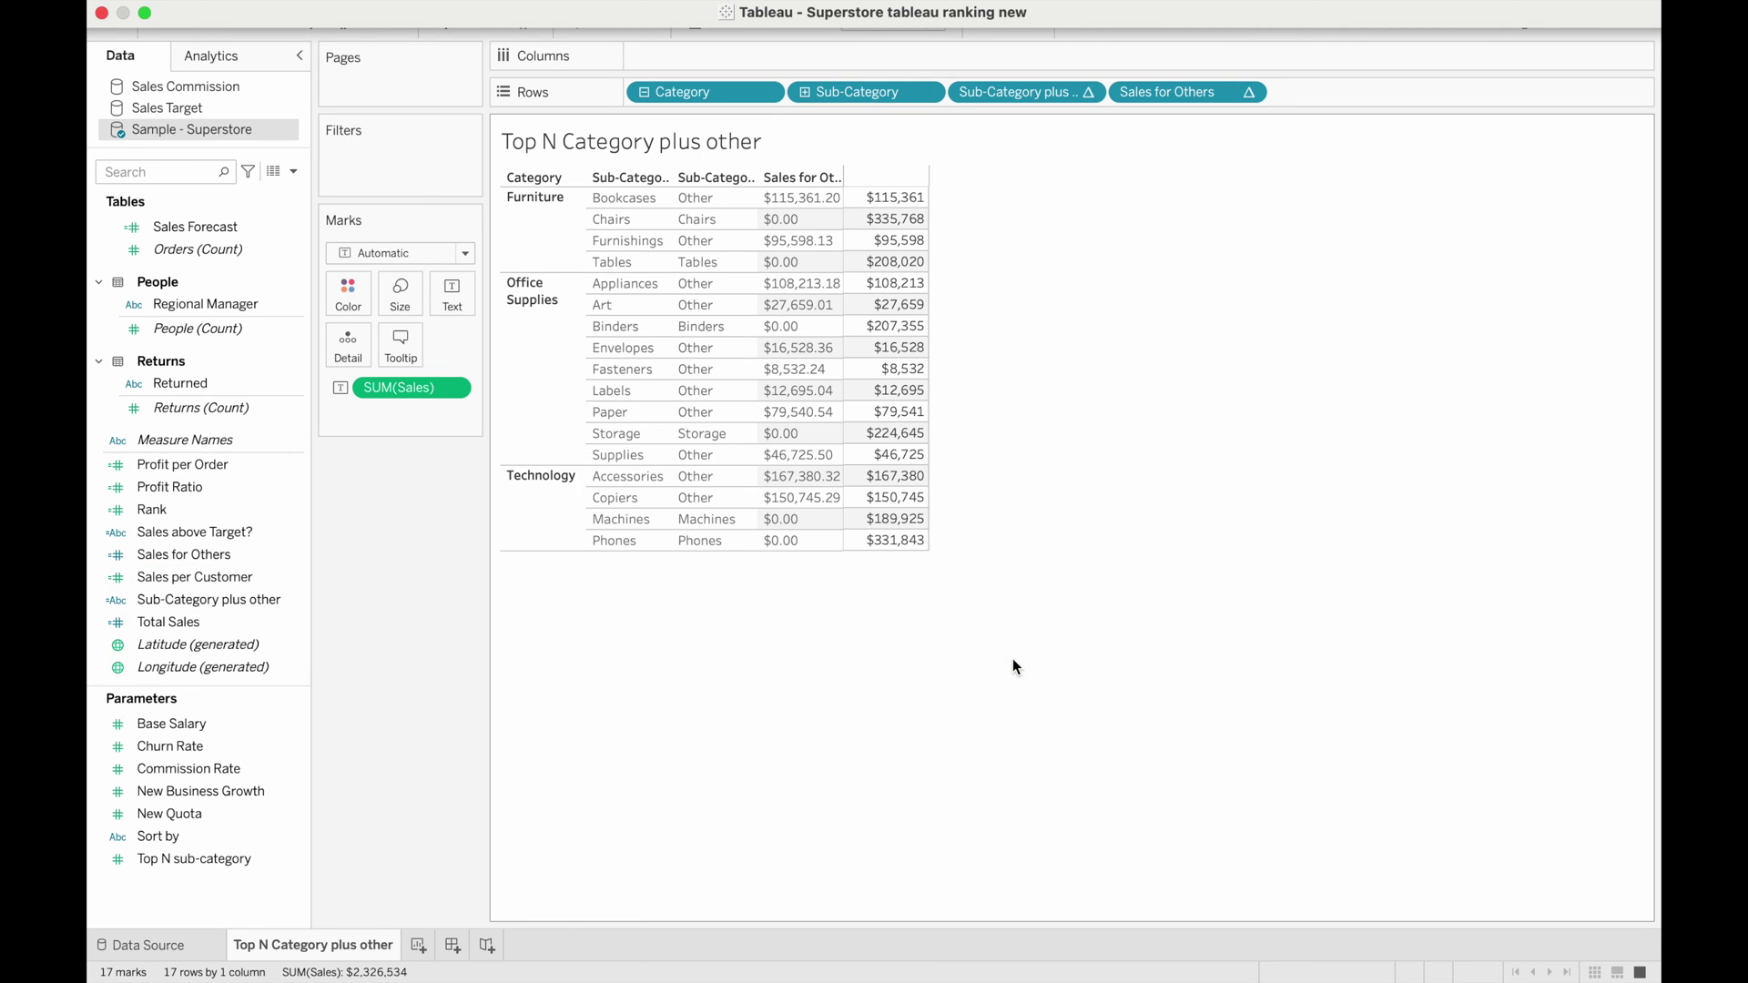
# - Add Total Sales to the end of Rows and format its header numbers as Currency (Standard)
pyautogui.click(227, 600)
pyautogui.moveTo(173, 622); pyautogui.dragTo(1339, 92)
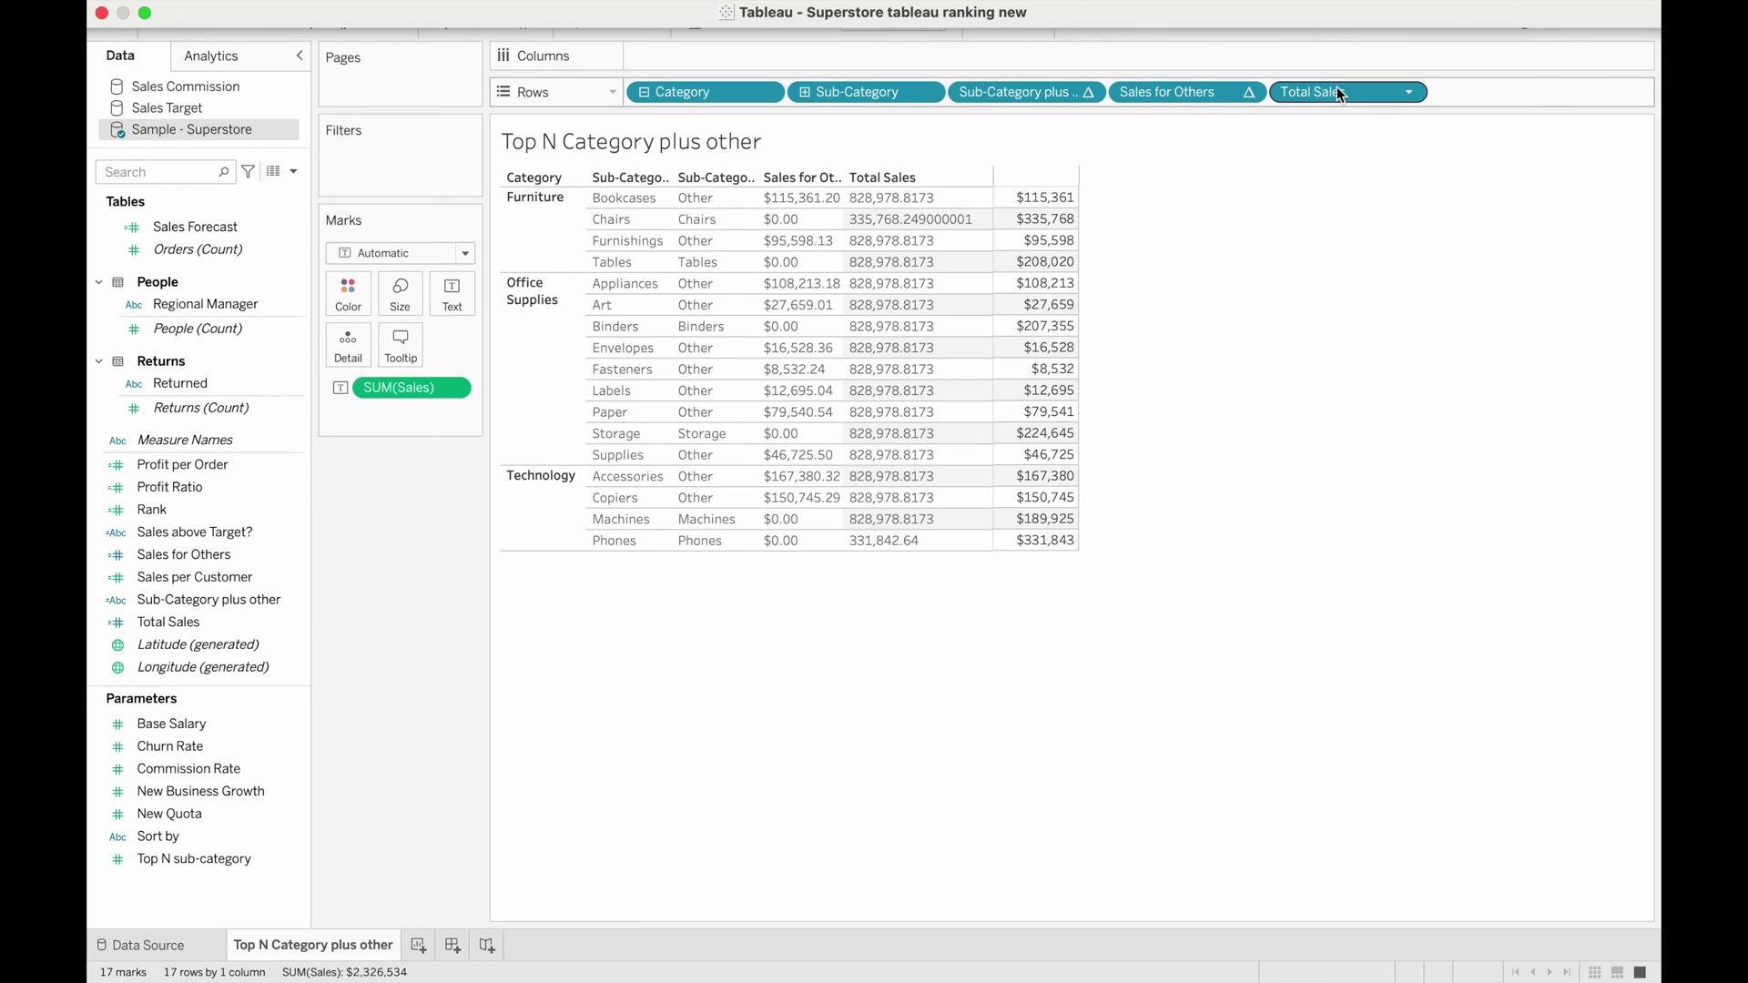
pyautogui.rightClick(1340, 95)
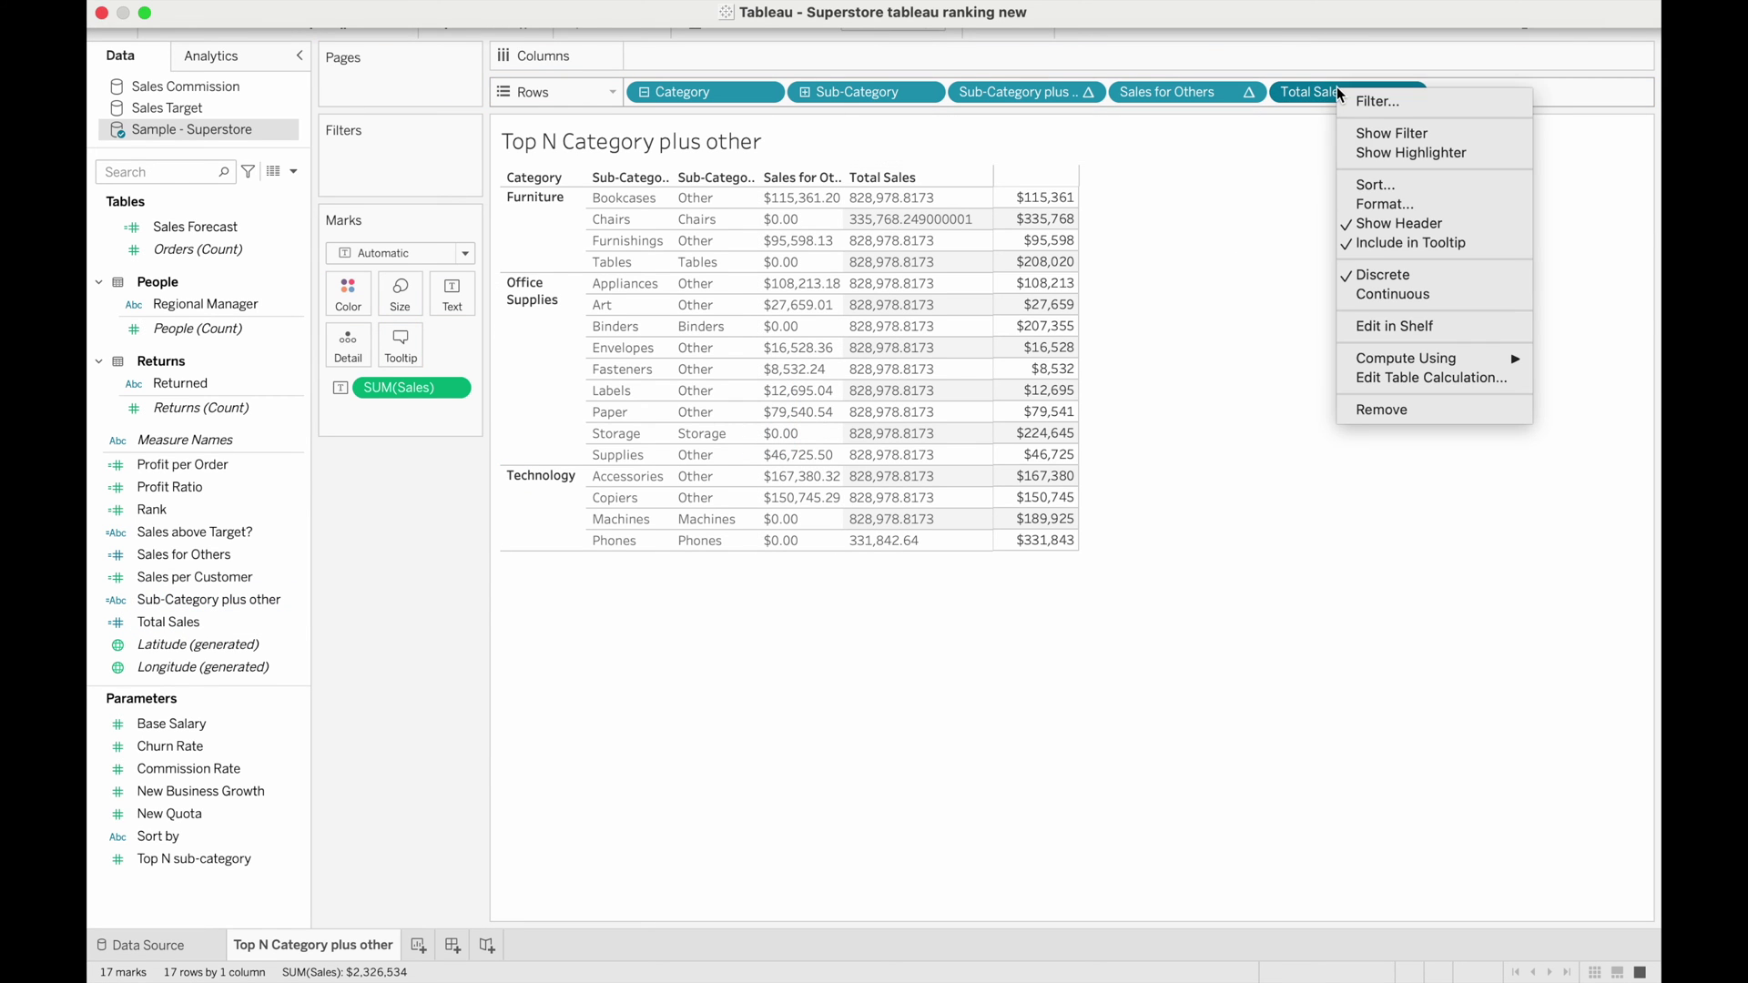
pyautogui.click(1385, 204)
pyautogui.click(262, 280)
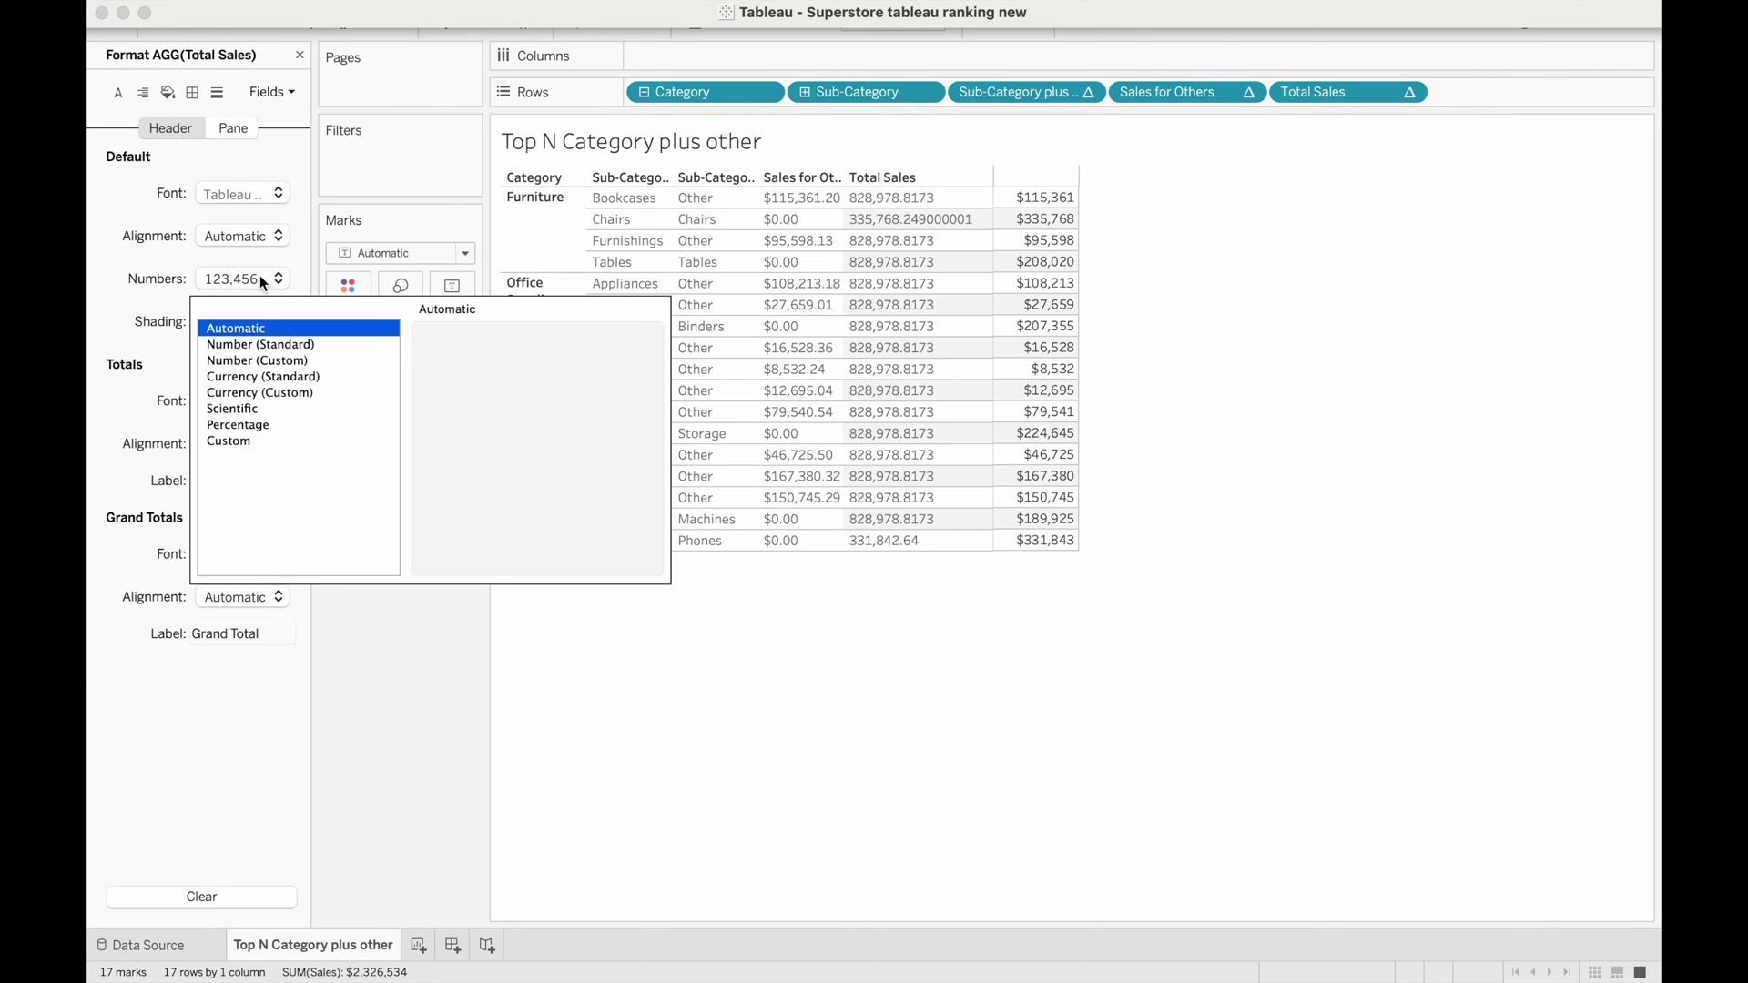
pyautogui.click(282, 376)
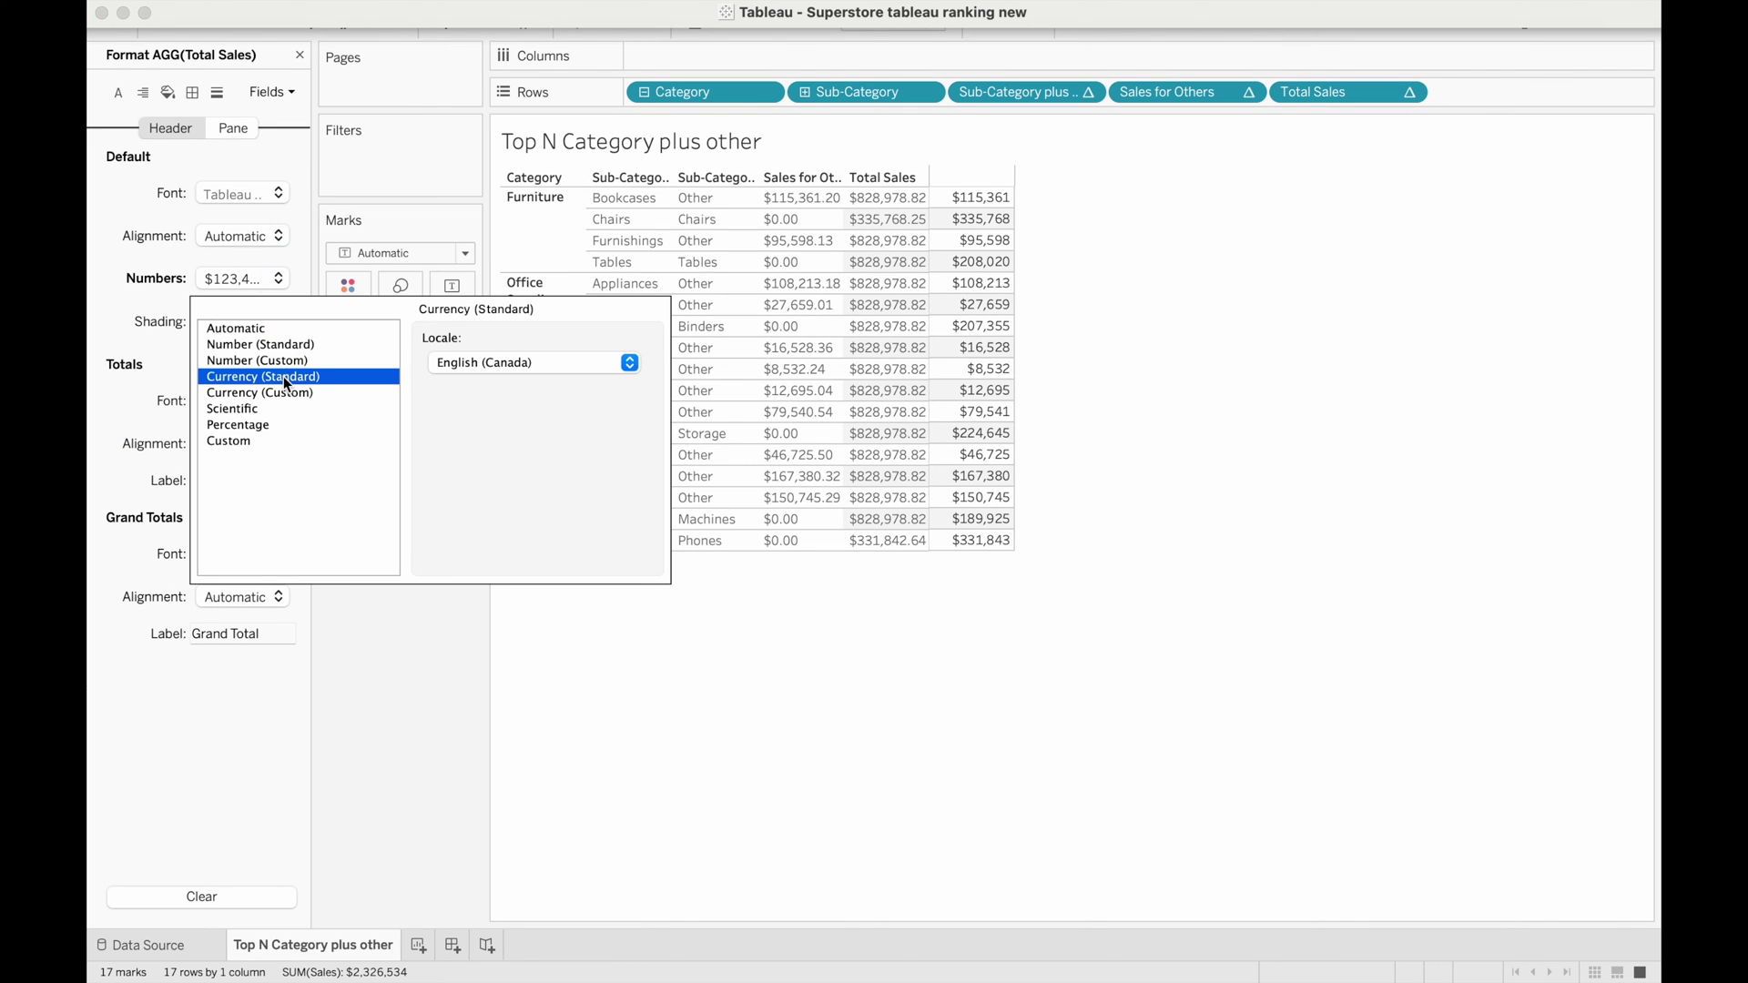
pyautogui.click(299, 55)
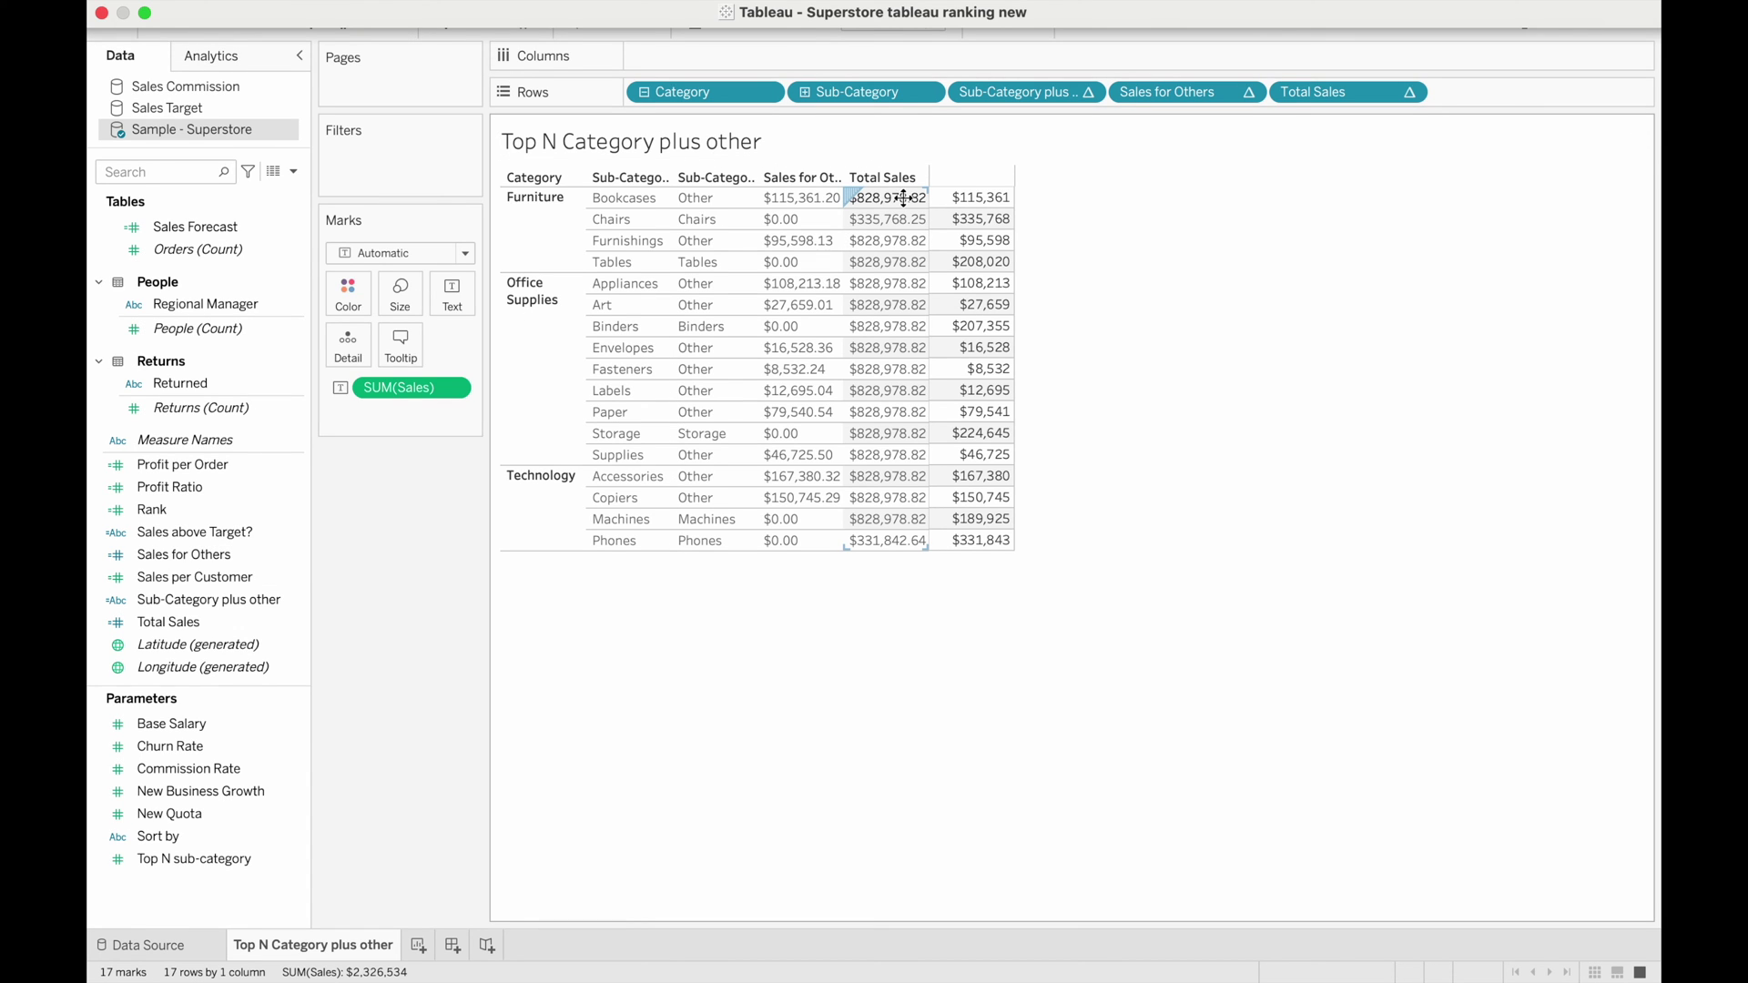
# - Compute the Total Sales table calculation on Rows using Sub-Category
pyautogui.rightClick(1356, 93)
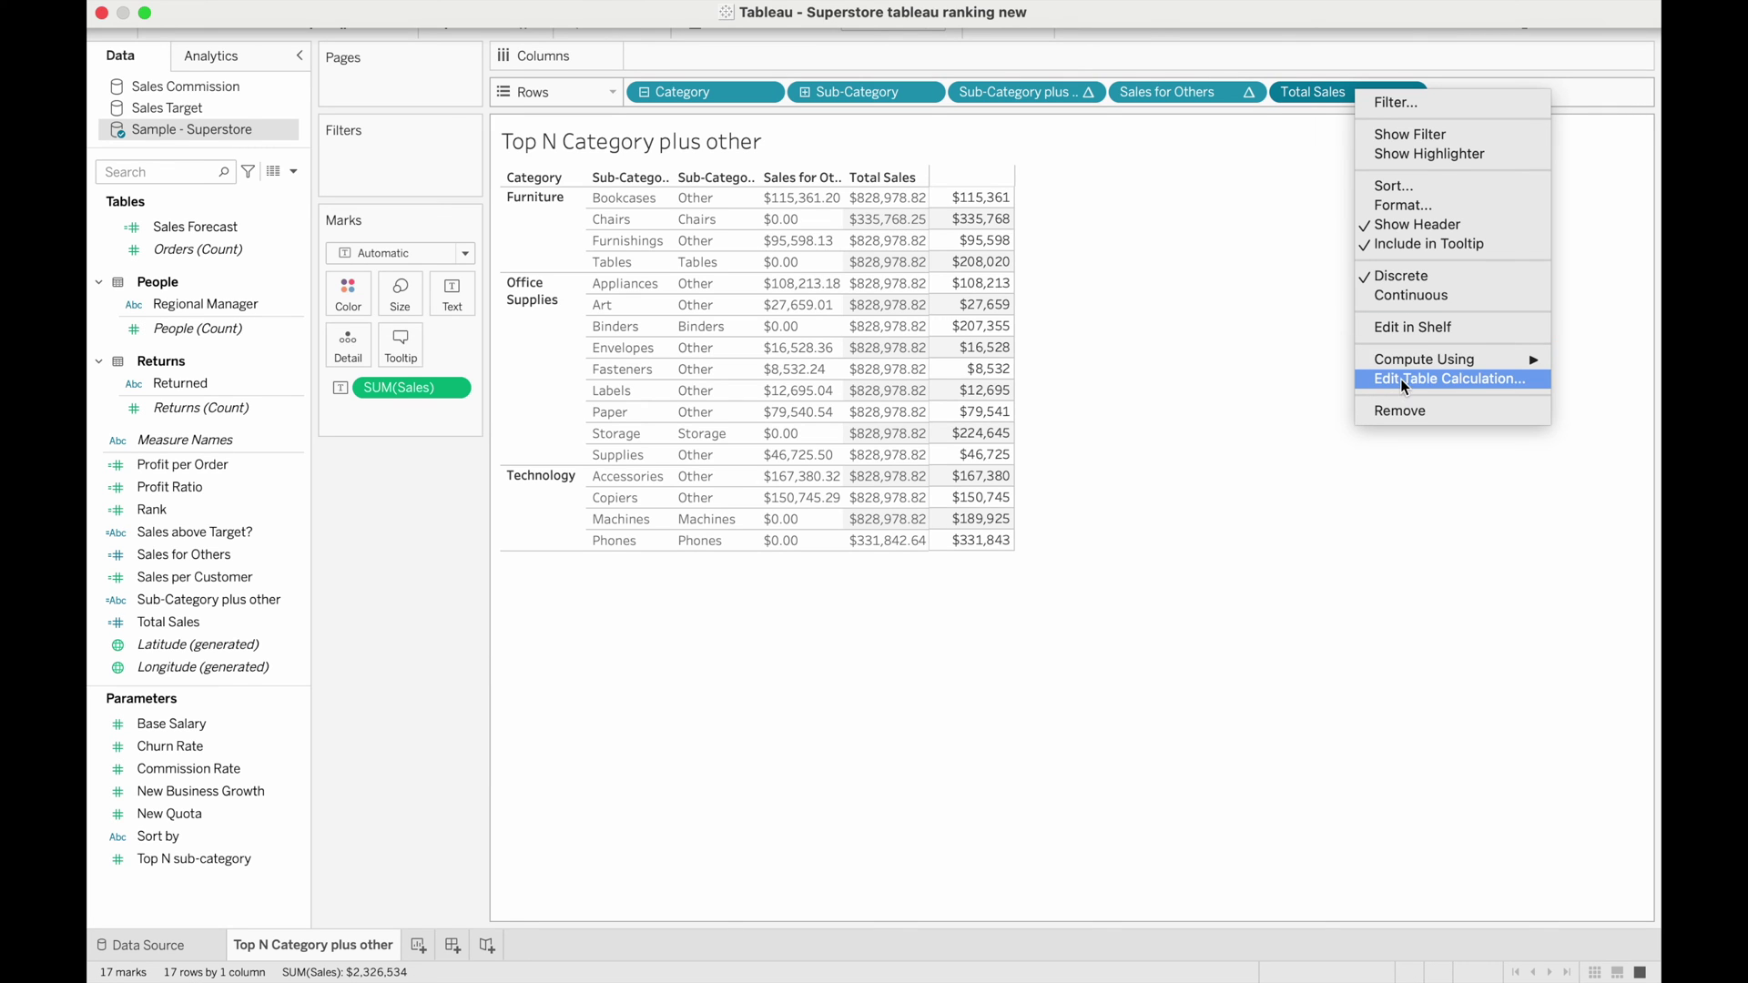
pyautogui.moveTo(1404, 358)
pyautogui.click(1240, 468)
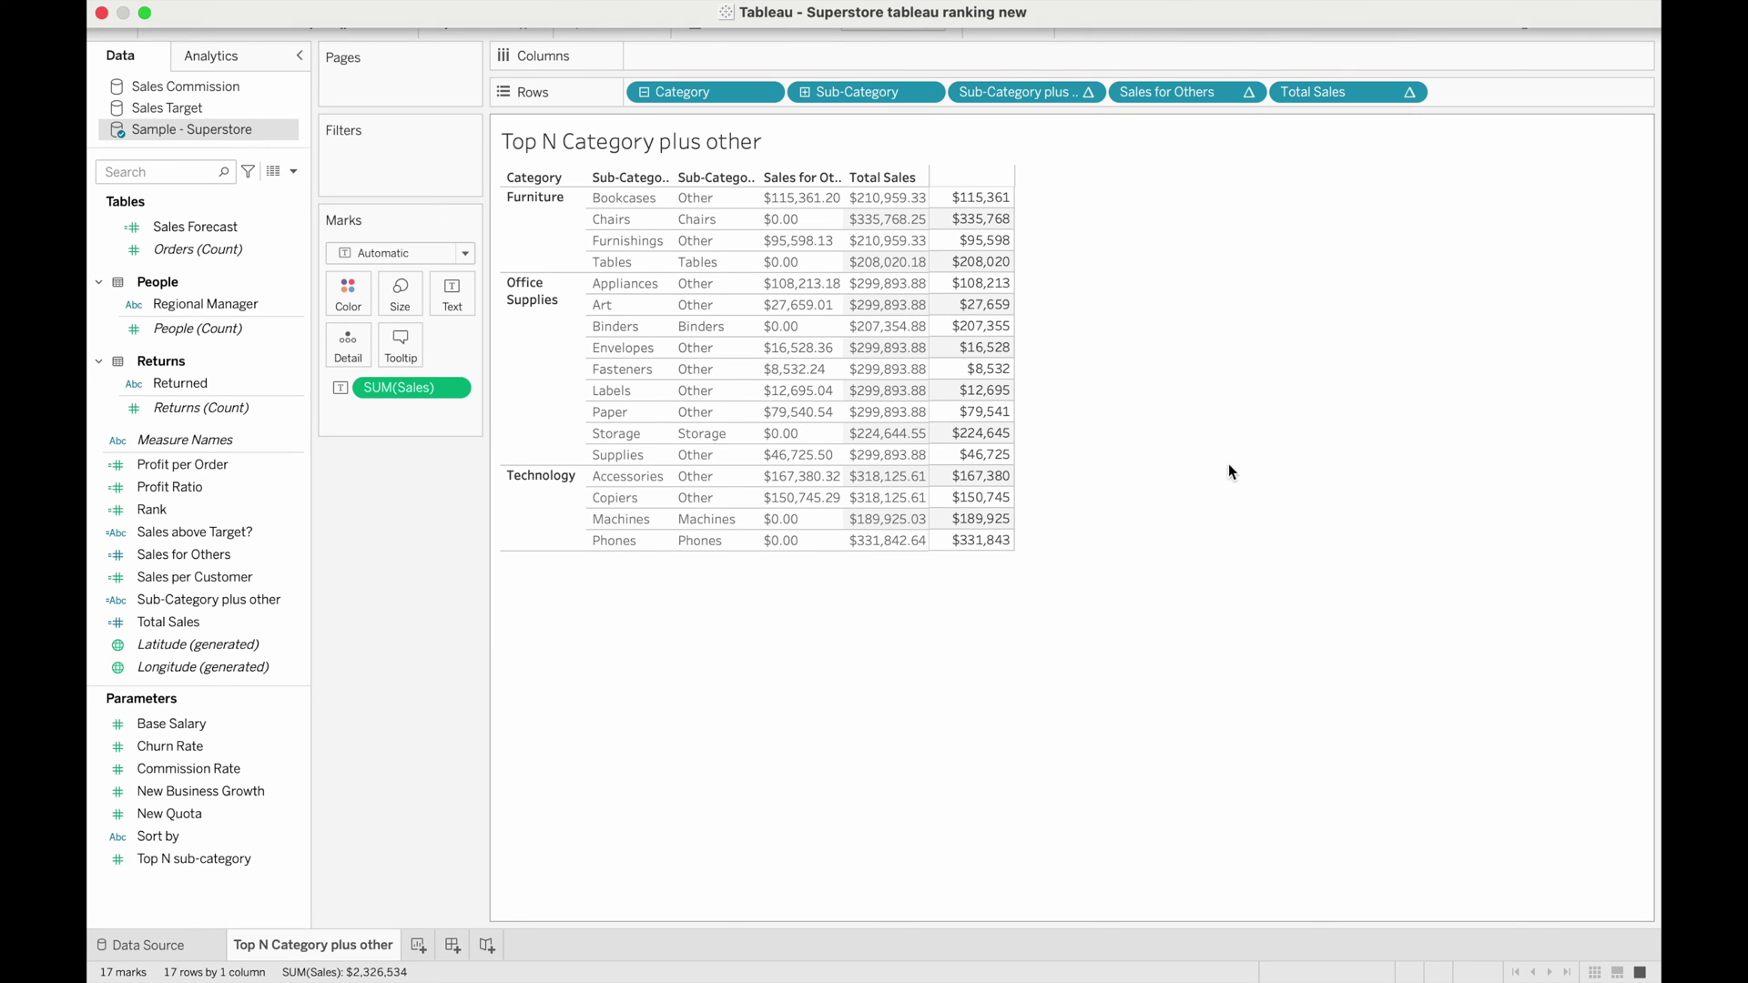
pyautogui.moveTo(938, 220)
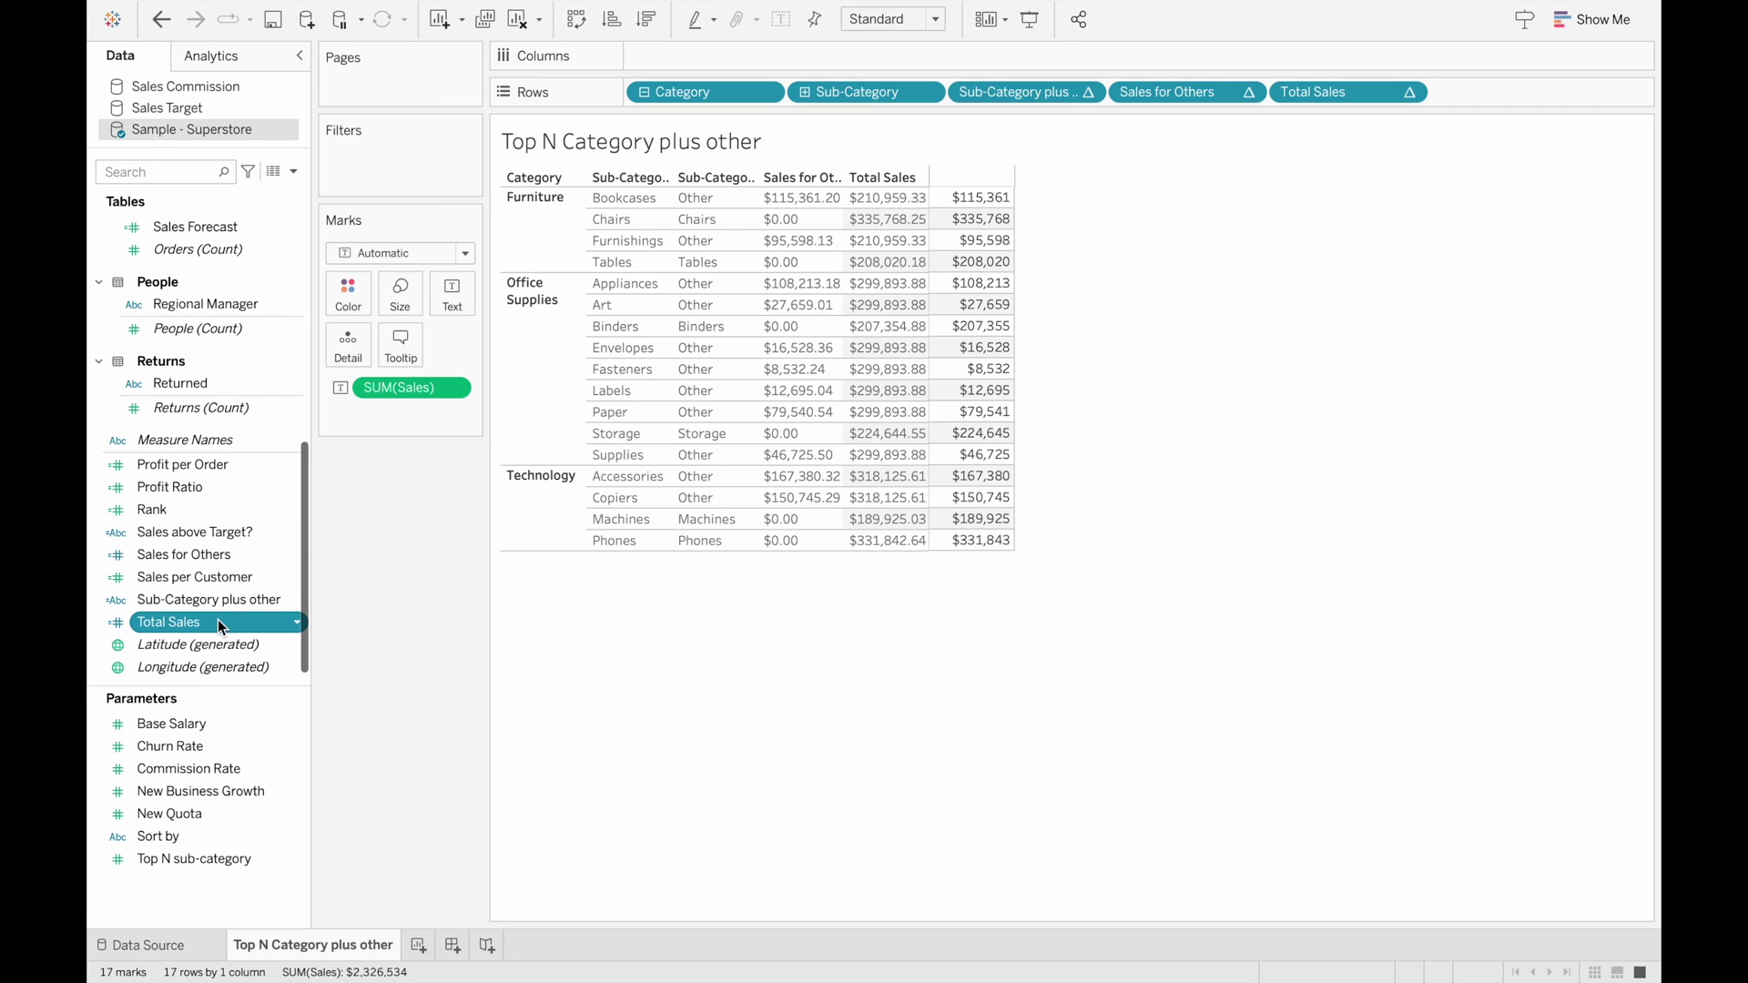
# - Create a calculated field from Sales and name it Showing Top N and Others
pyautogui.scroll(5, 217, 622)
pyautogui.rightClick(220, 364)
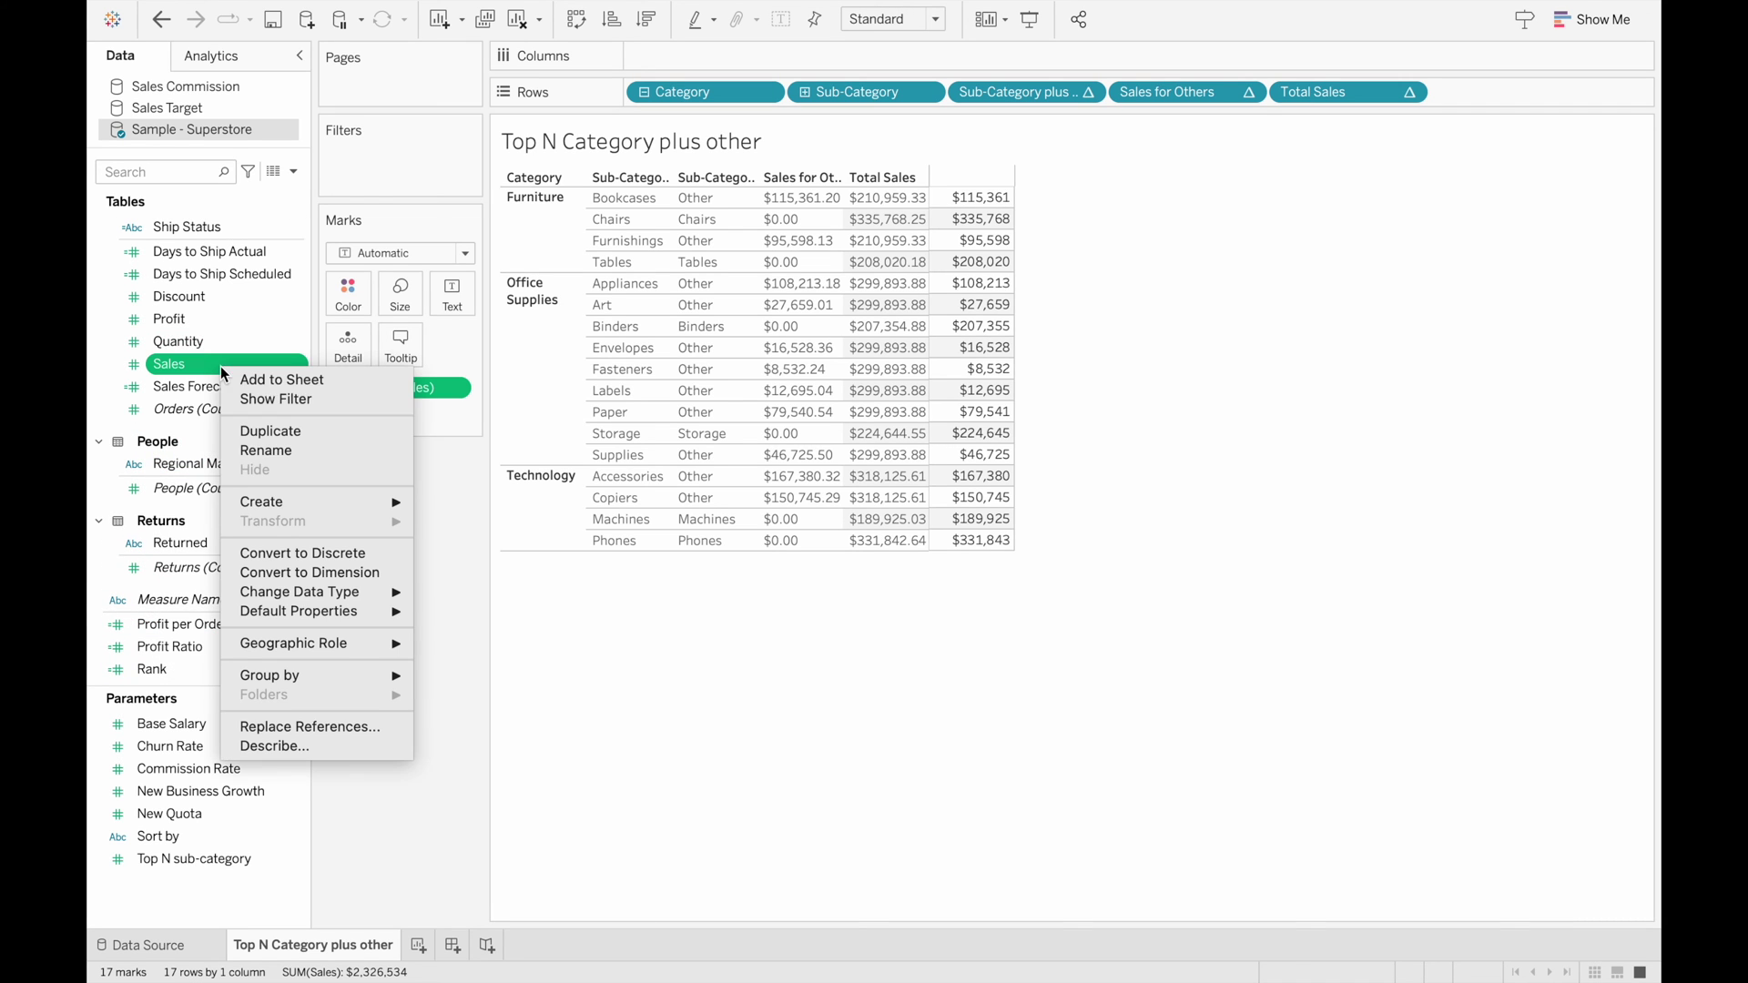
pyautogui.moveTo(310, 499)
pyautogui.click(434, 499)
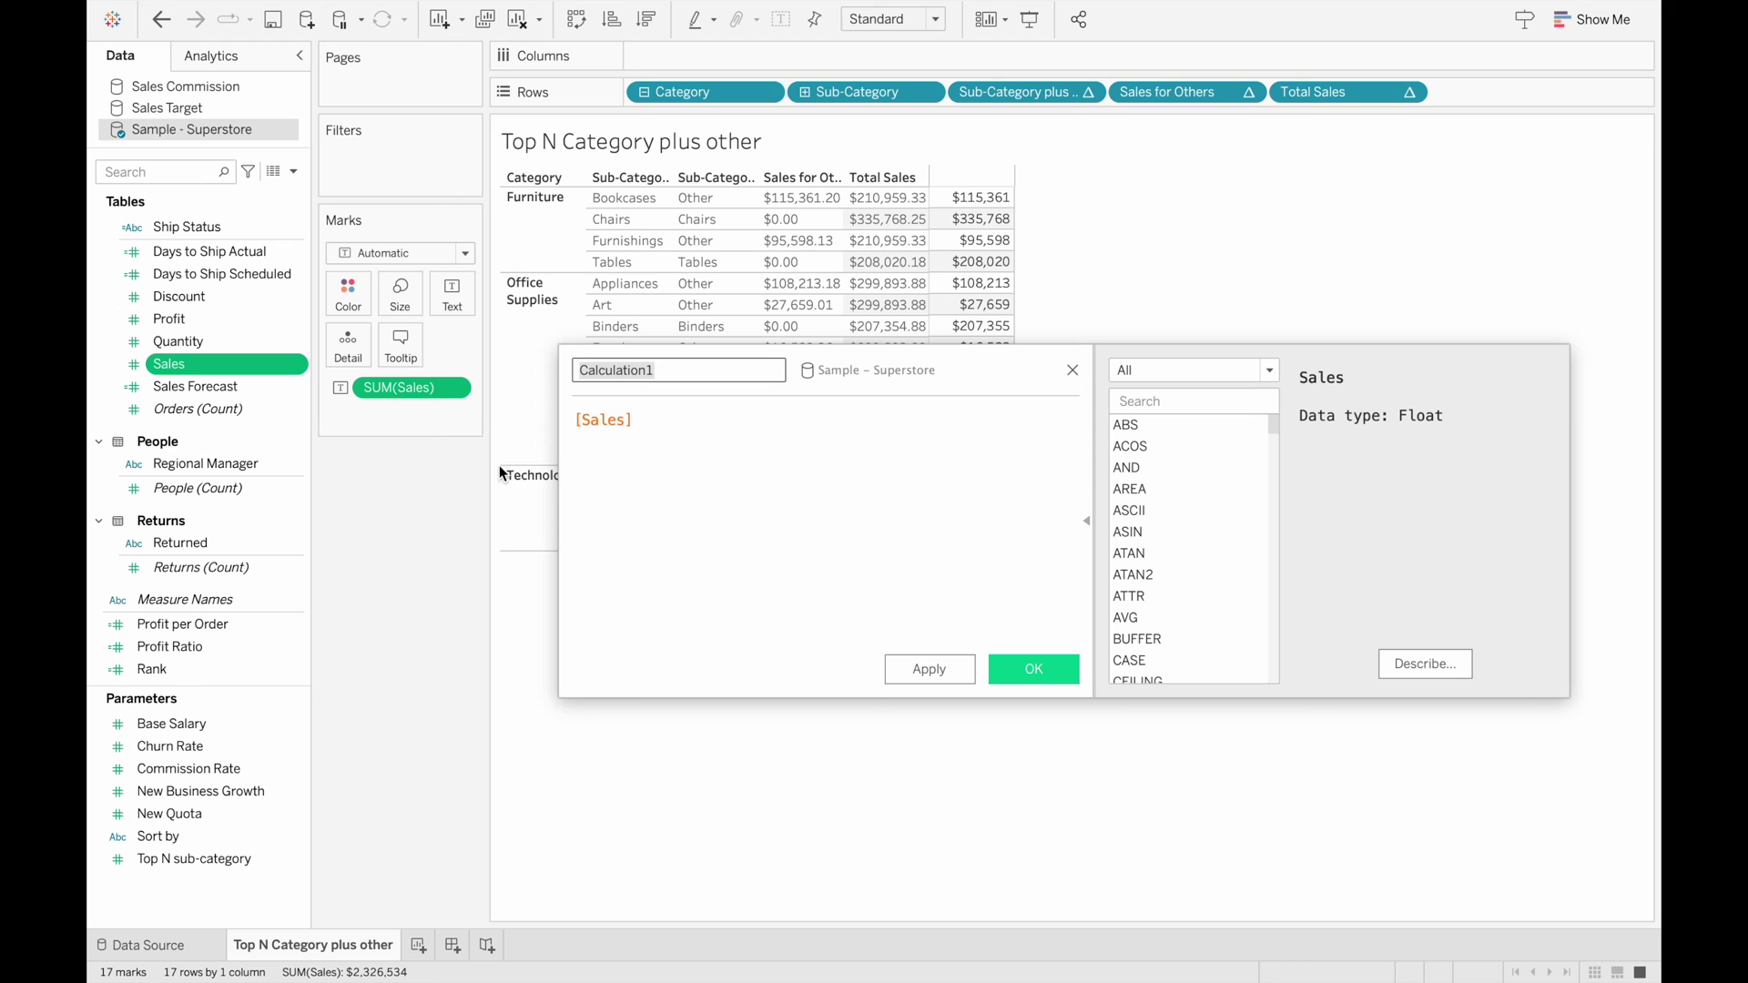
pyautogui.click(658, 373)
pyautogui.moveTo(657, 373); pyautogui.dragTo(581, 369)
pyautogui.write('Show')
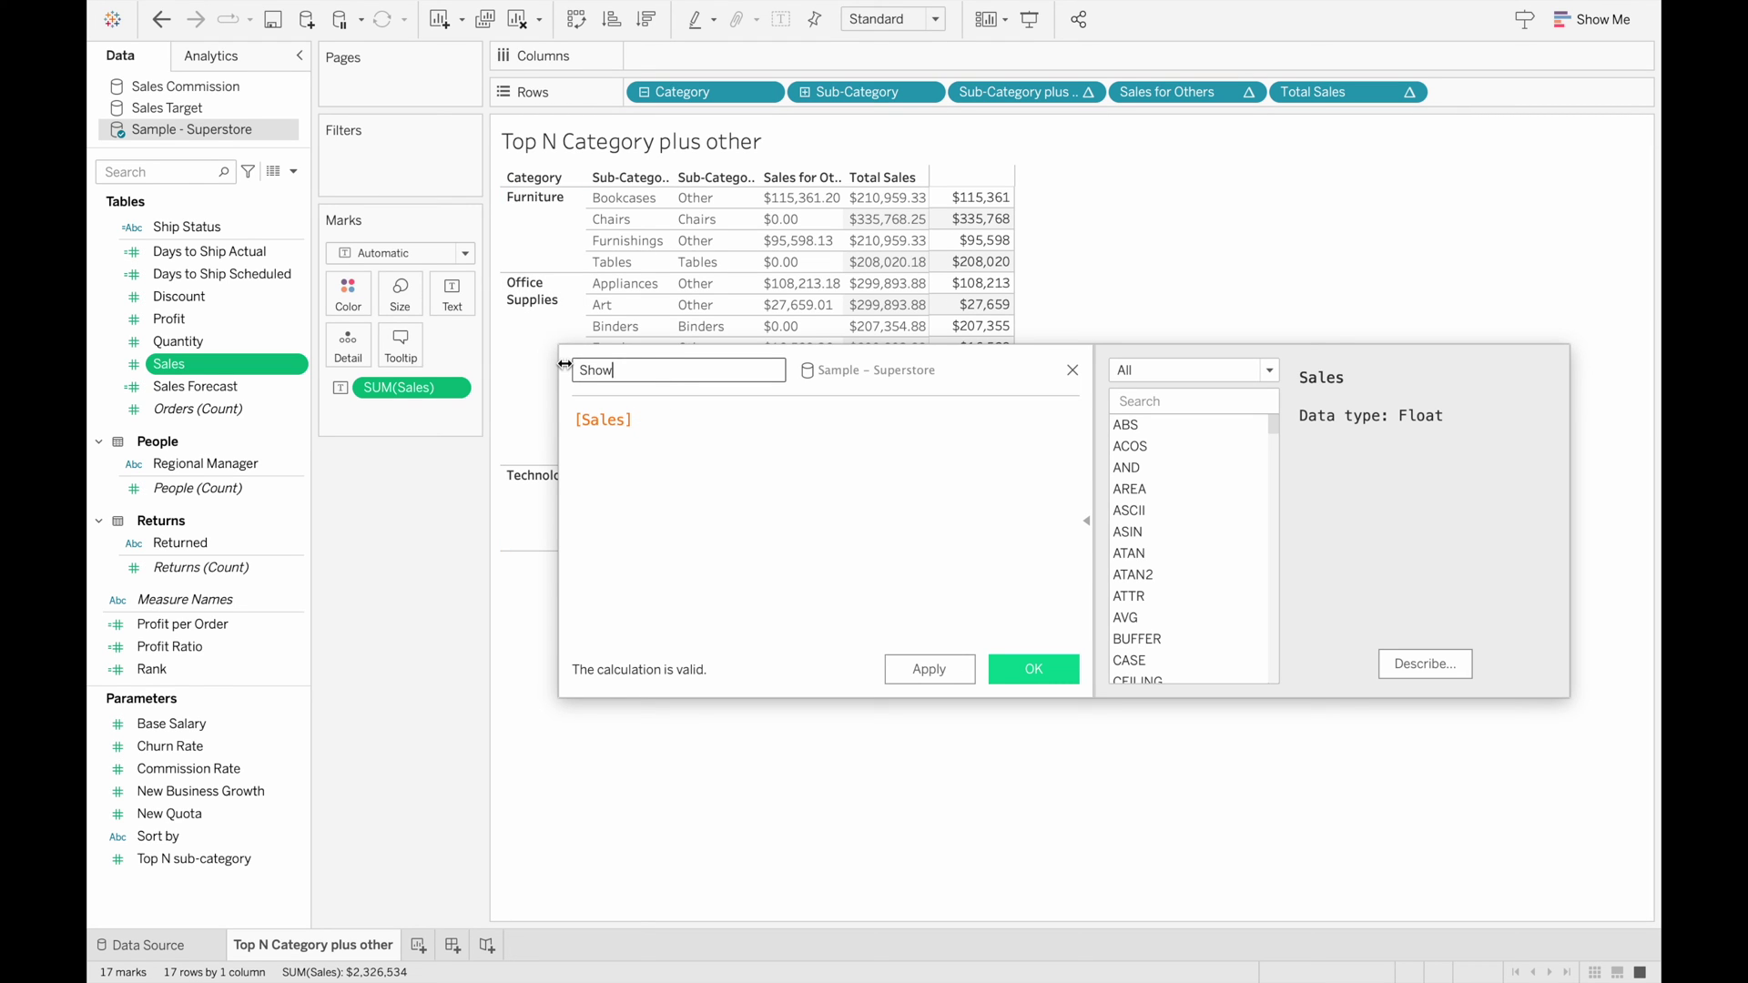
pyautogui.write('ing Top N and Others')
# - Replace the default formula with RANK(SUM([Sales])) <= [Top N sub-category] +1 and save the calculated field
pyautogui.moveTo(674, 433); pyautogui.dragTo(545, 416)
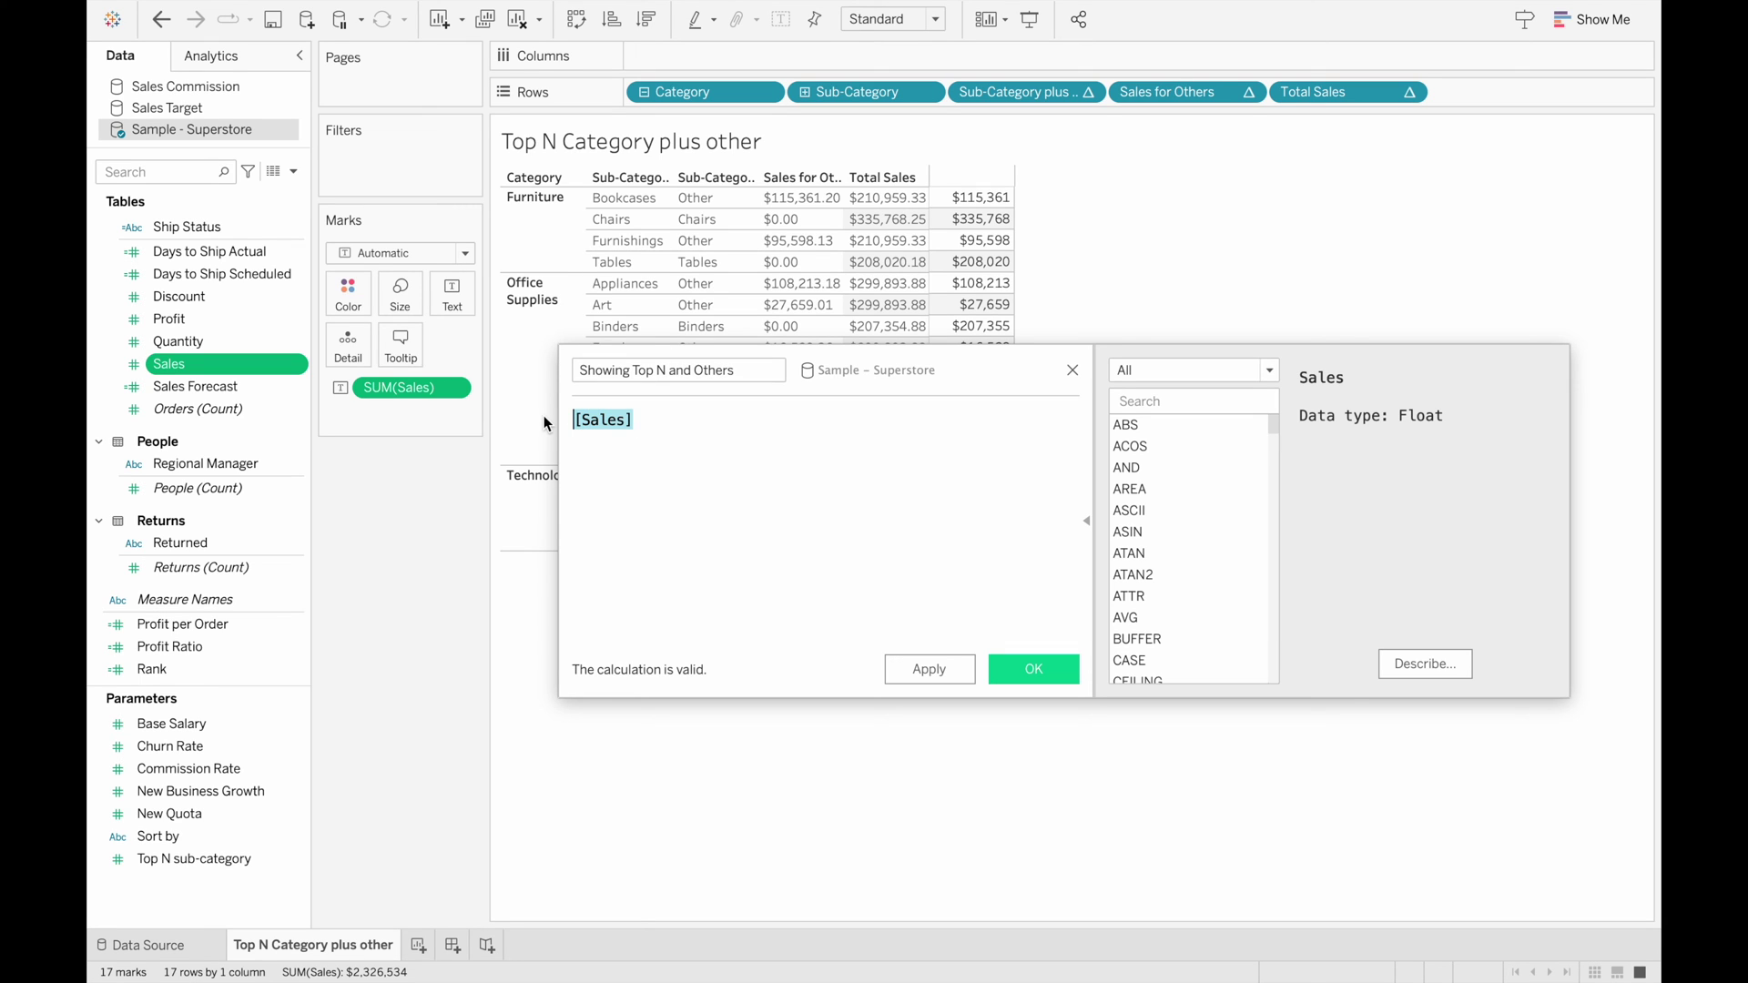
pyautogui.write('RANK')
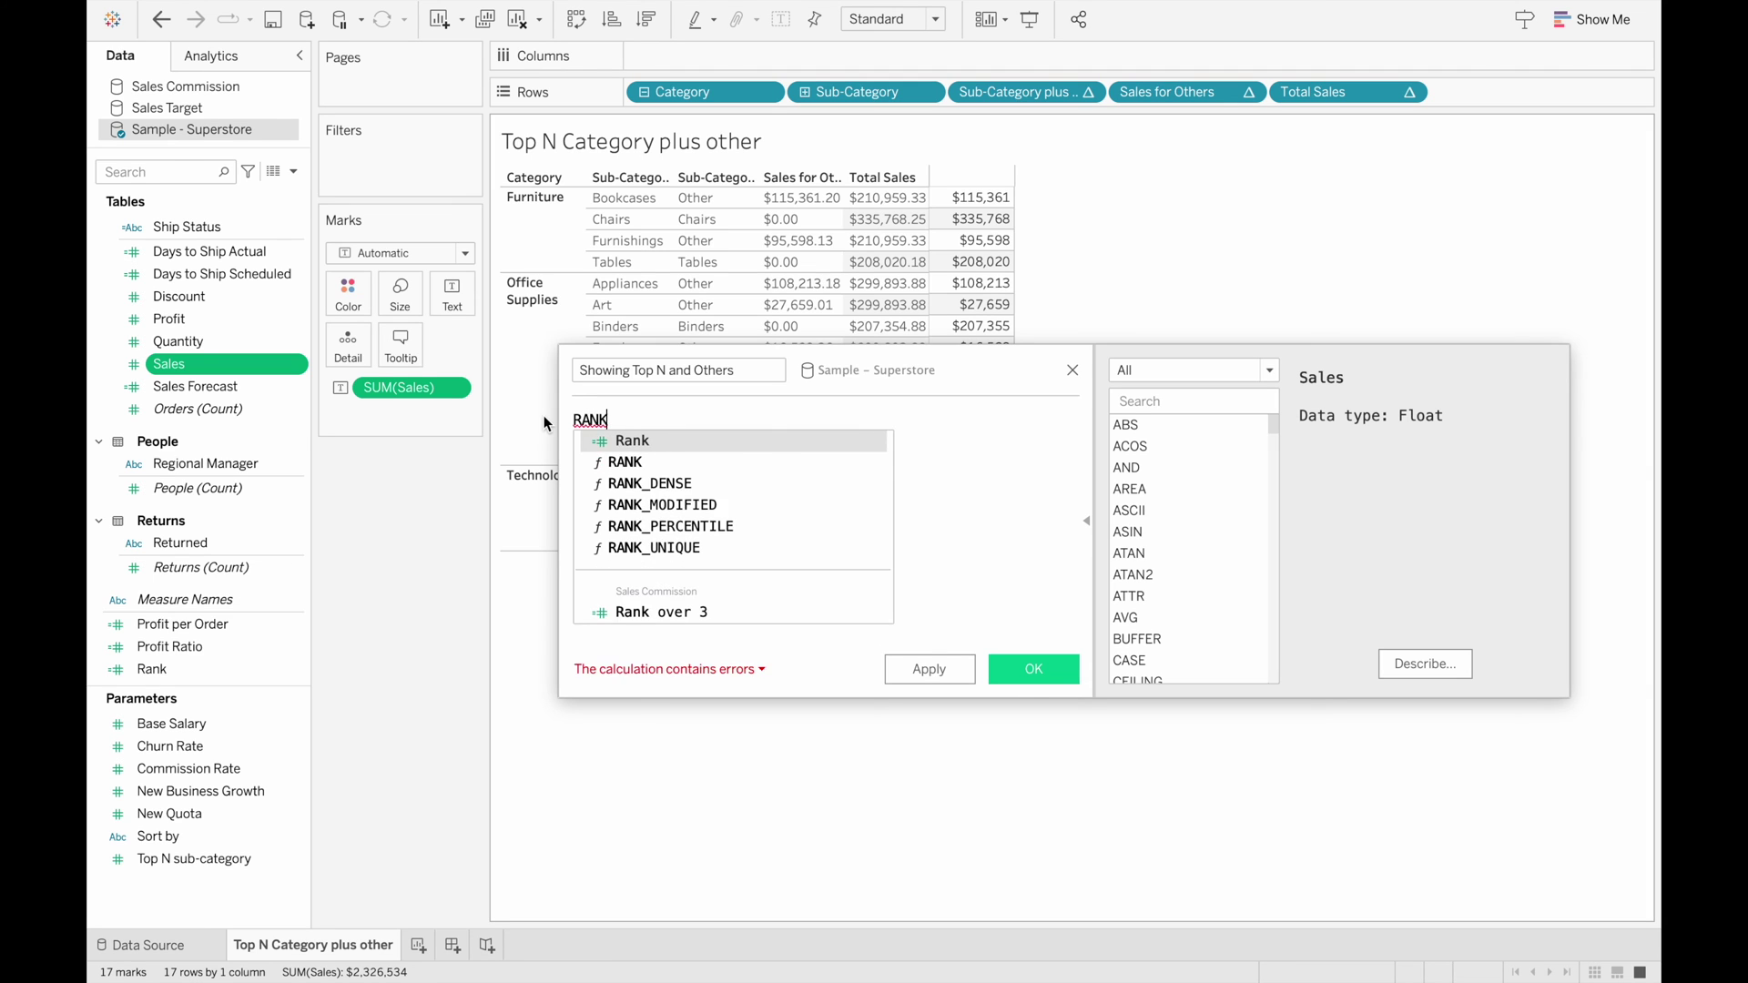
pyautogui.write('(SUM(')
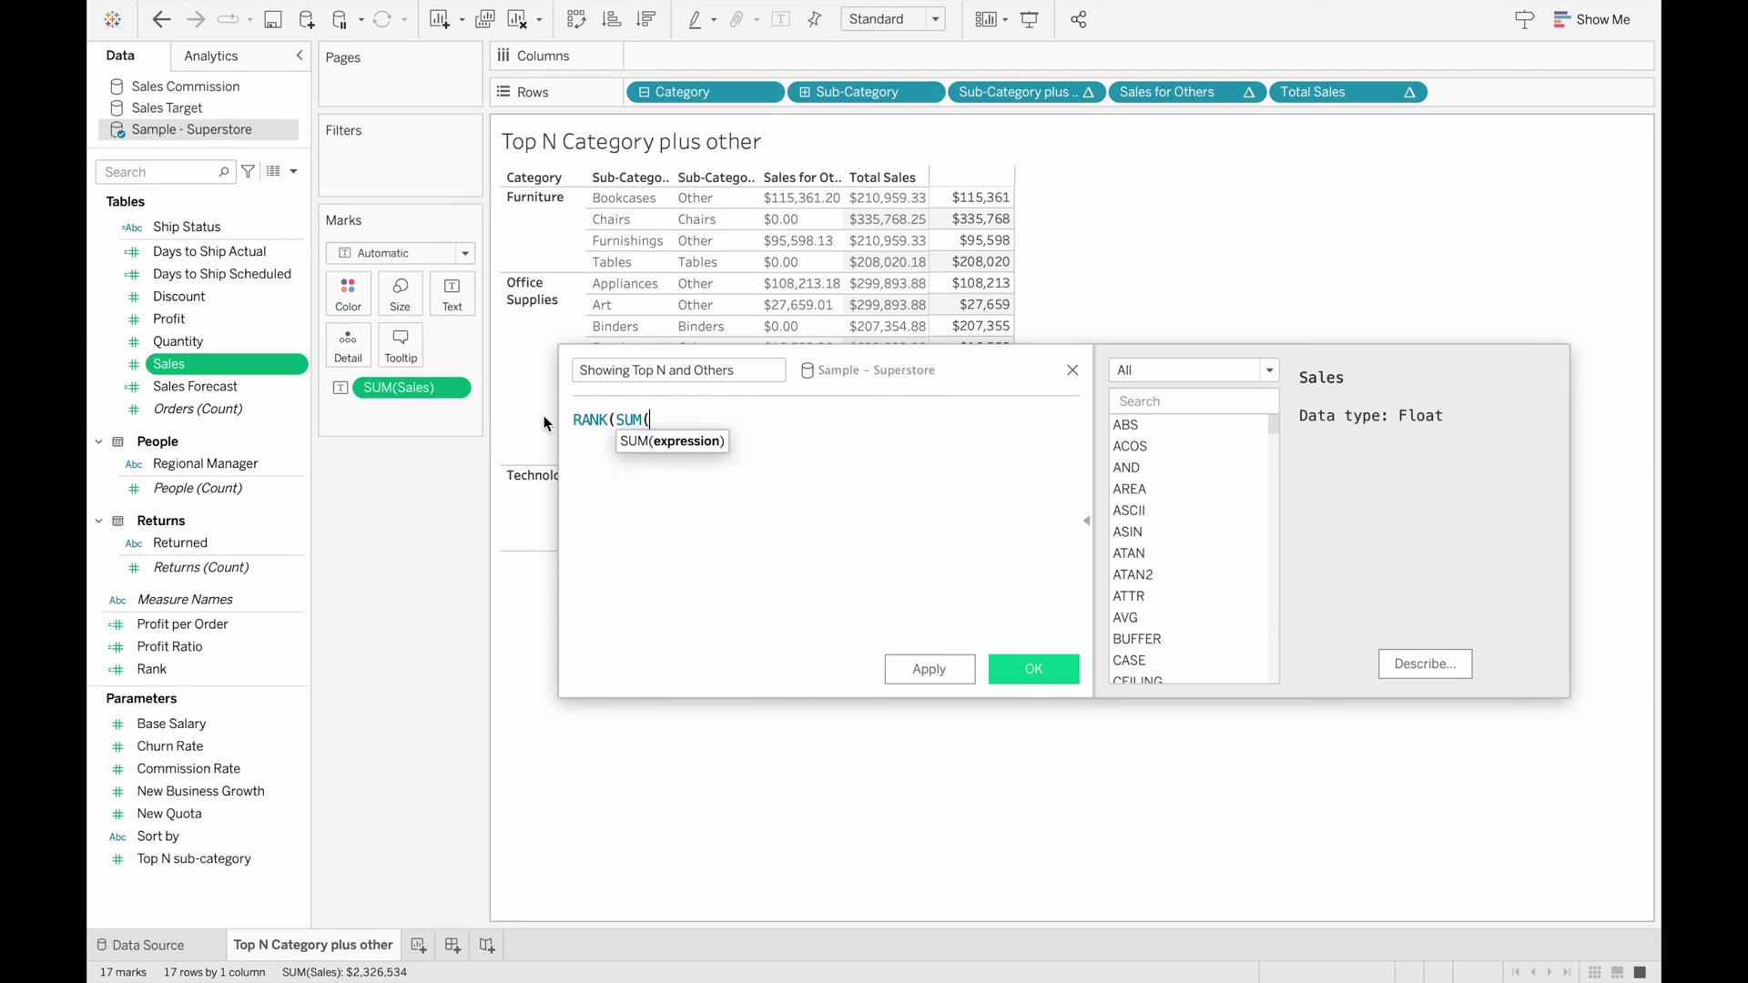
pyautogui.write('Sales')
pyautogui.press('Return')
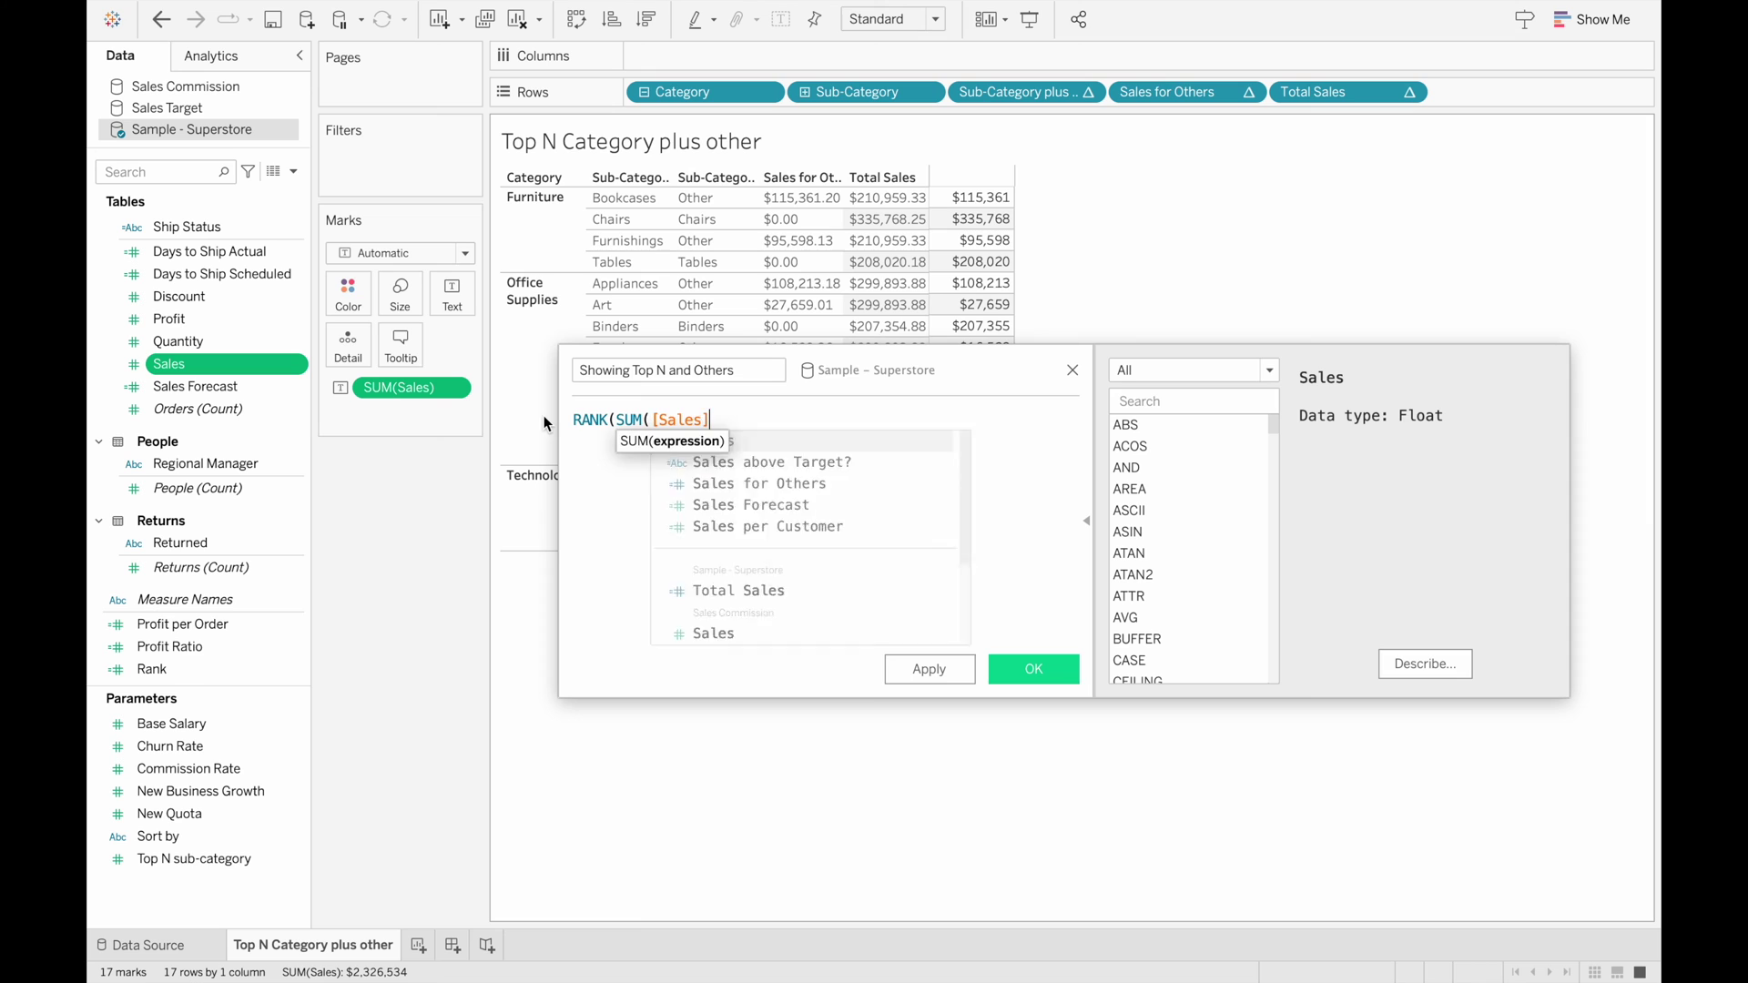
pyautogui.write(')) <=')
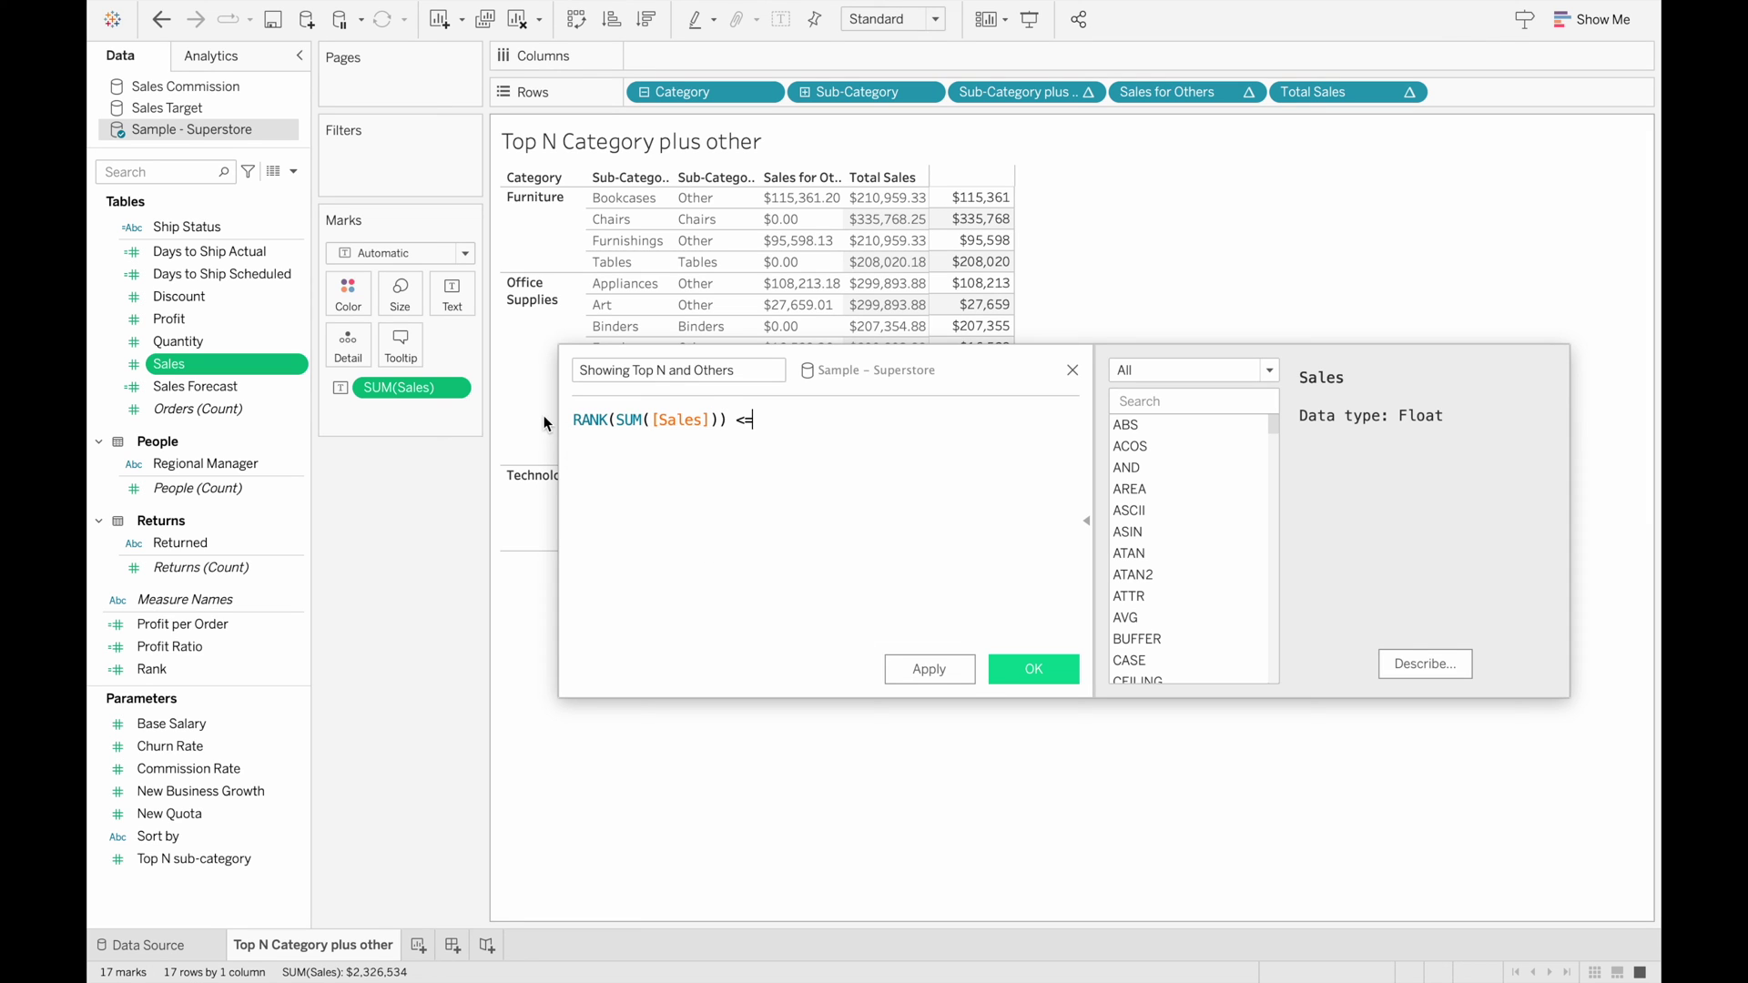
pyautogui.write(' [Top')
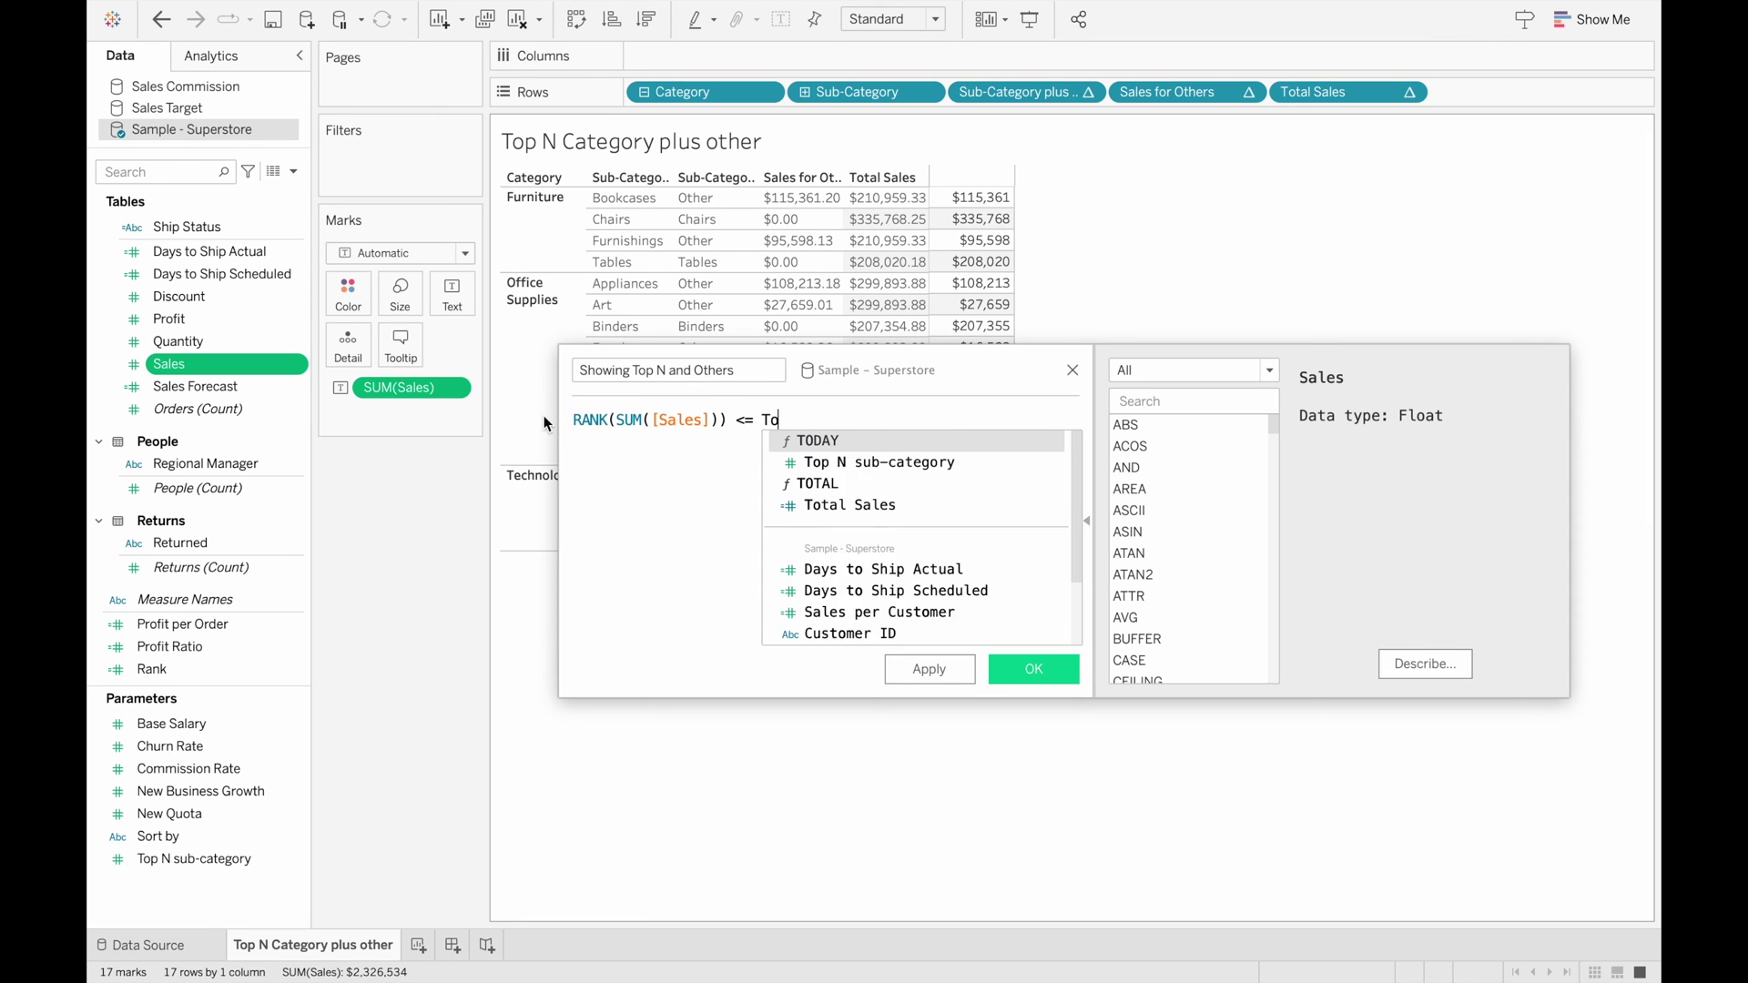
pyautogui.press('Return')
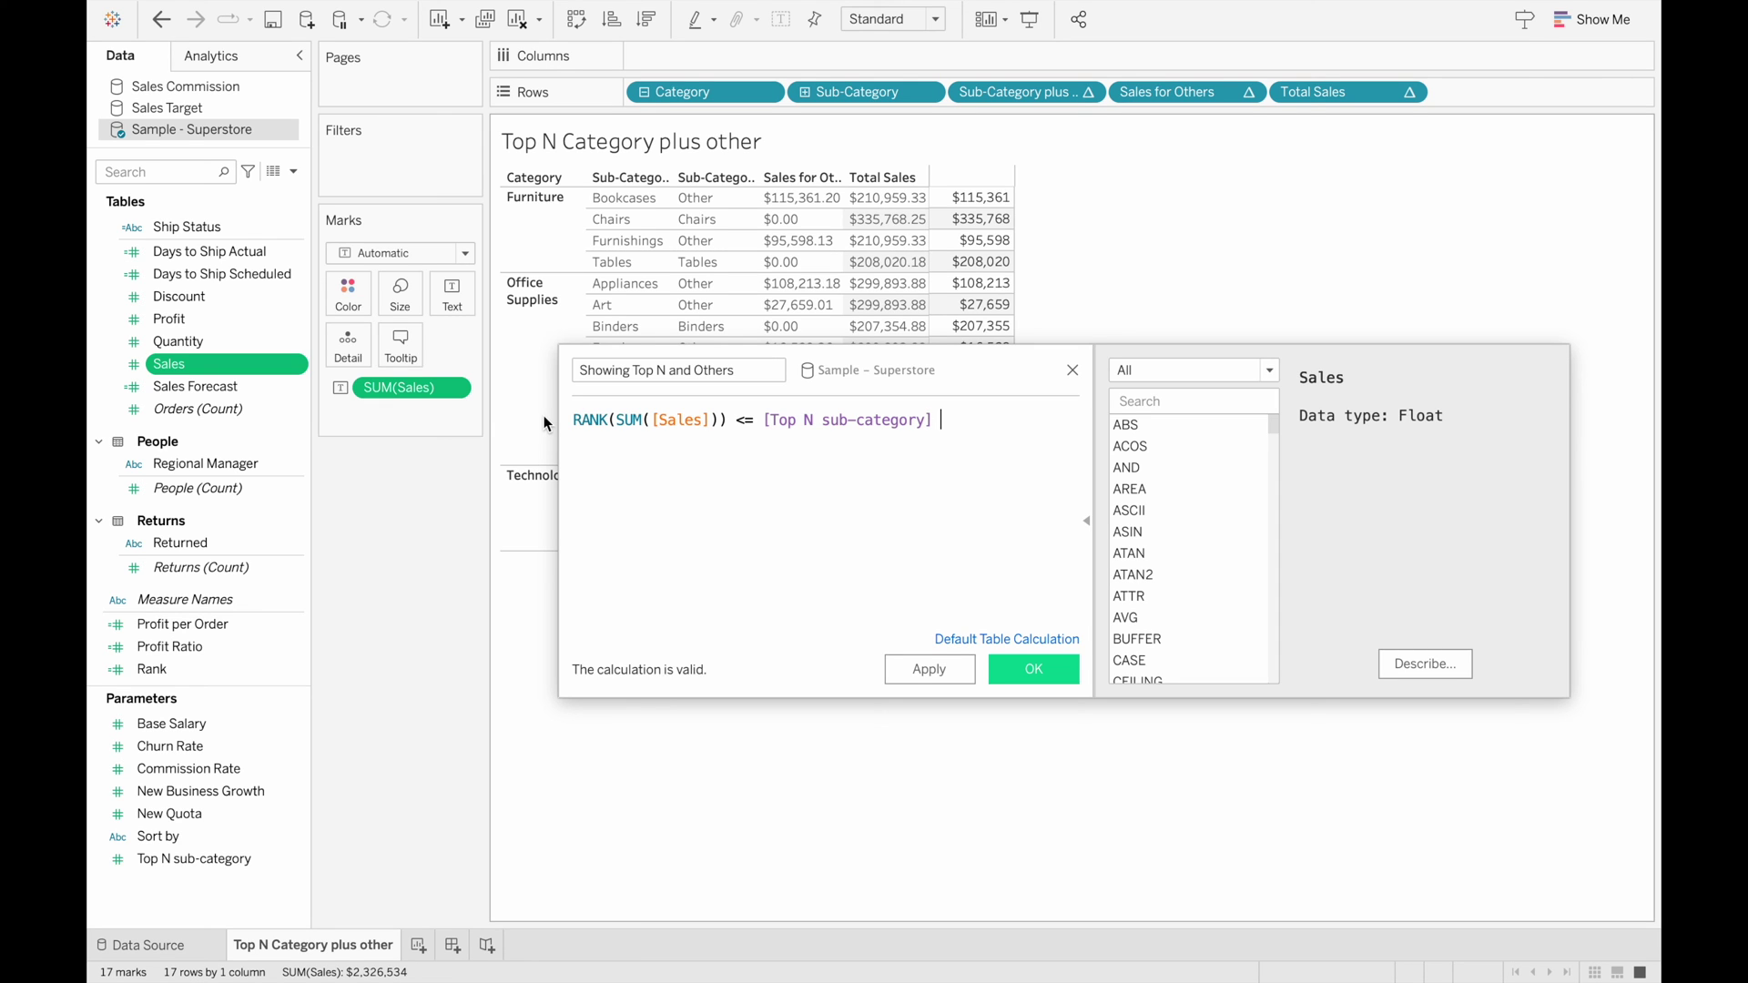
pyautogui.write('+1')
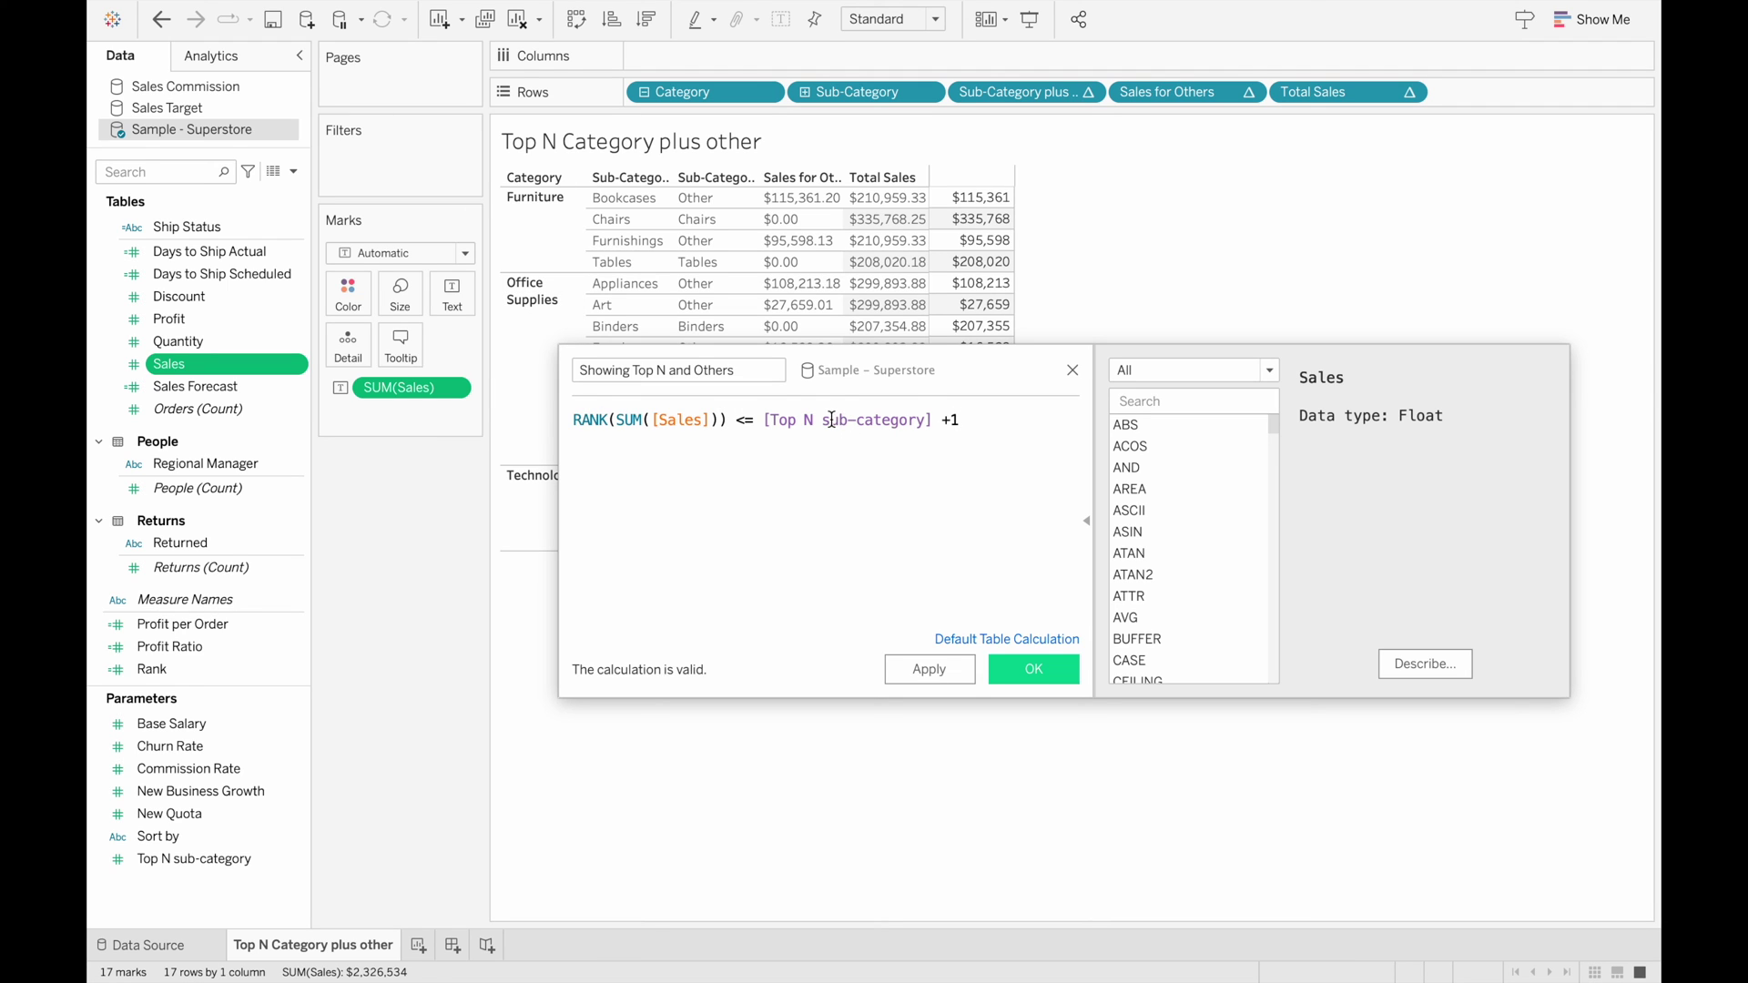
pyautogui.click(1034, 670)
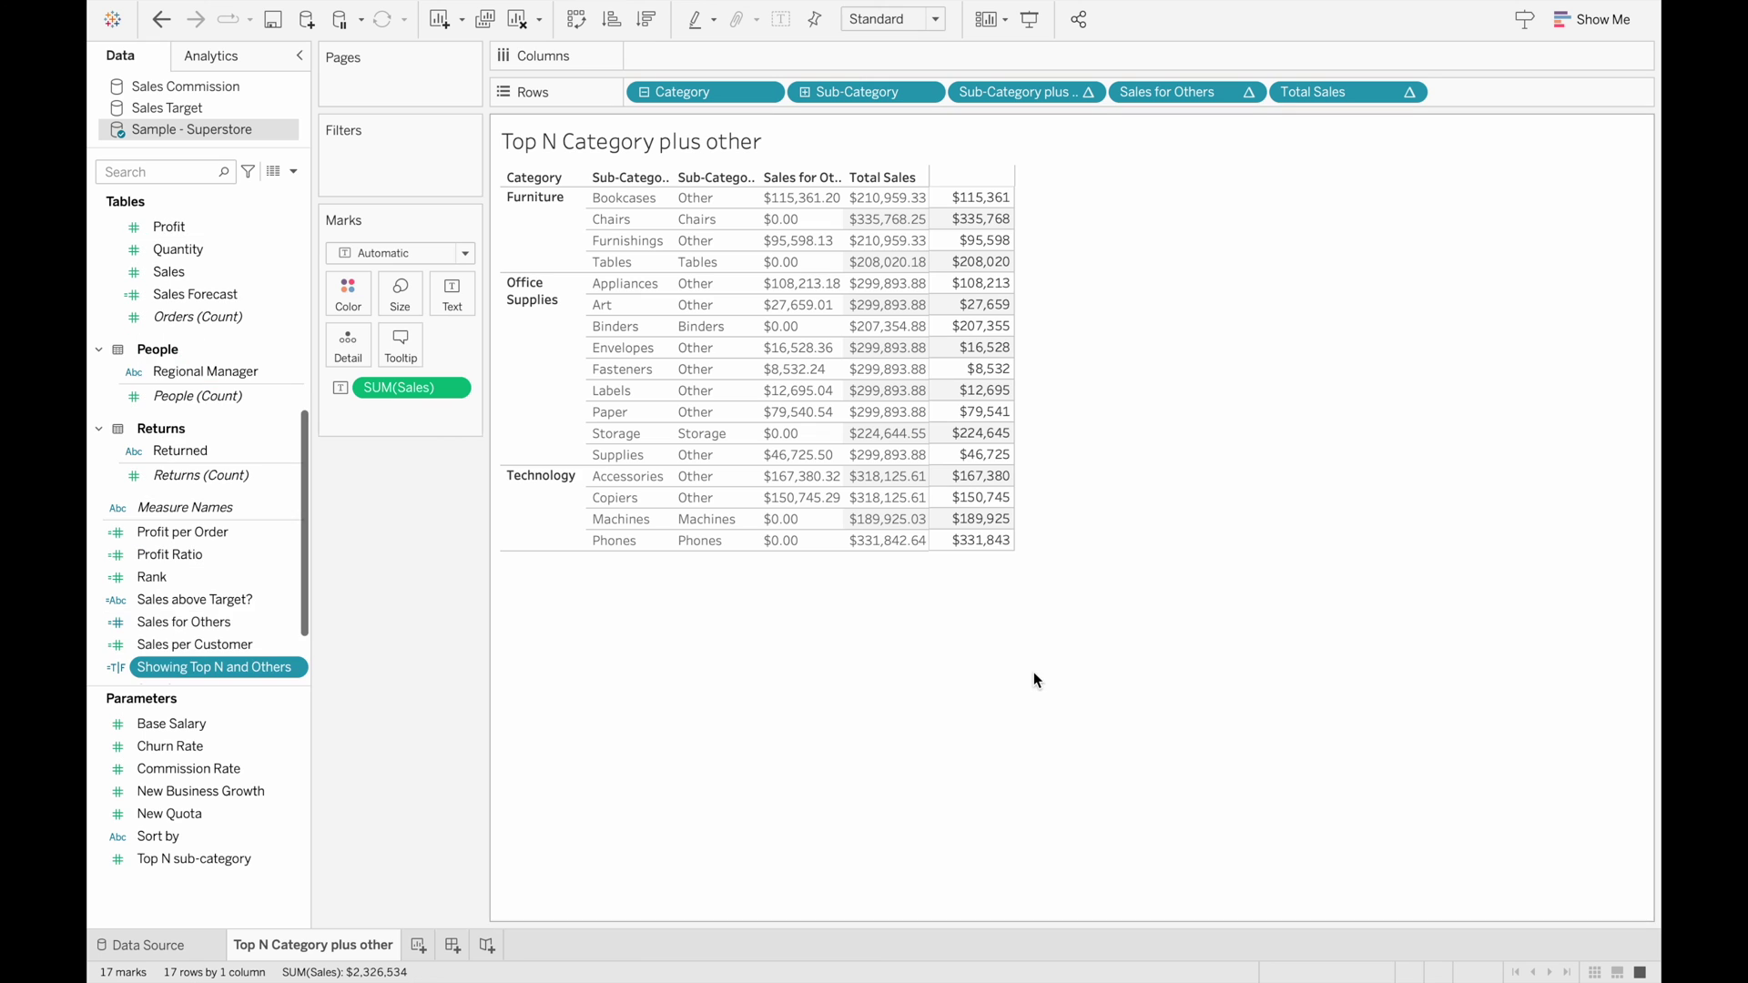
# - Filter the view on Showing Top N and Others, keeping only True, and compute the filter using Sub-Category
pyautogui.moveTo(227, 669); pyautogui.dragTo(418, 163)
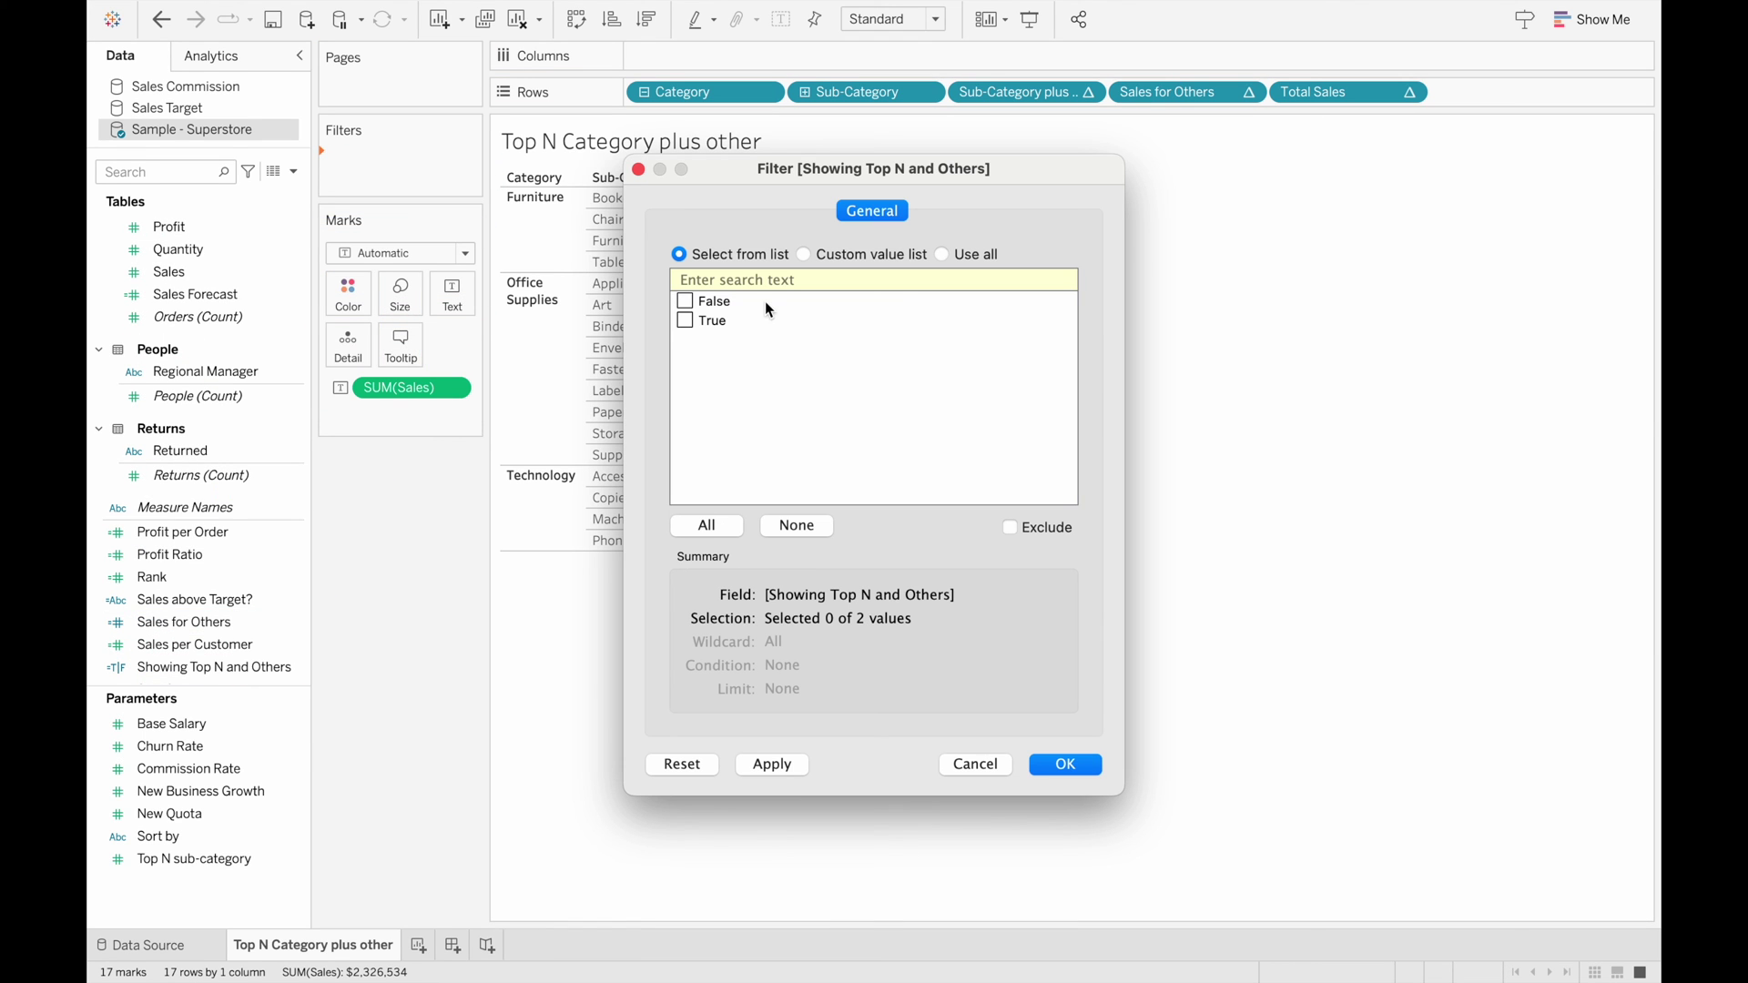
pyautogui.click(1048, 766)
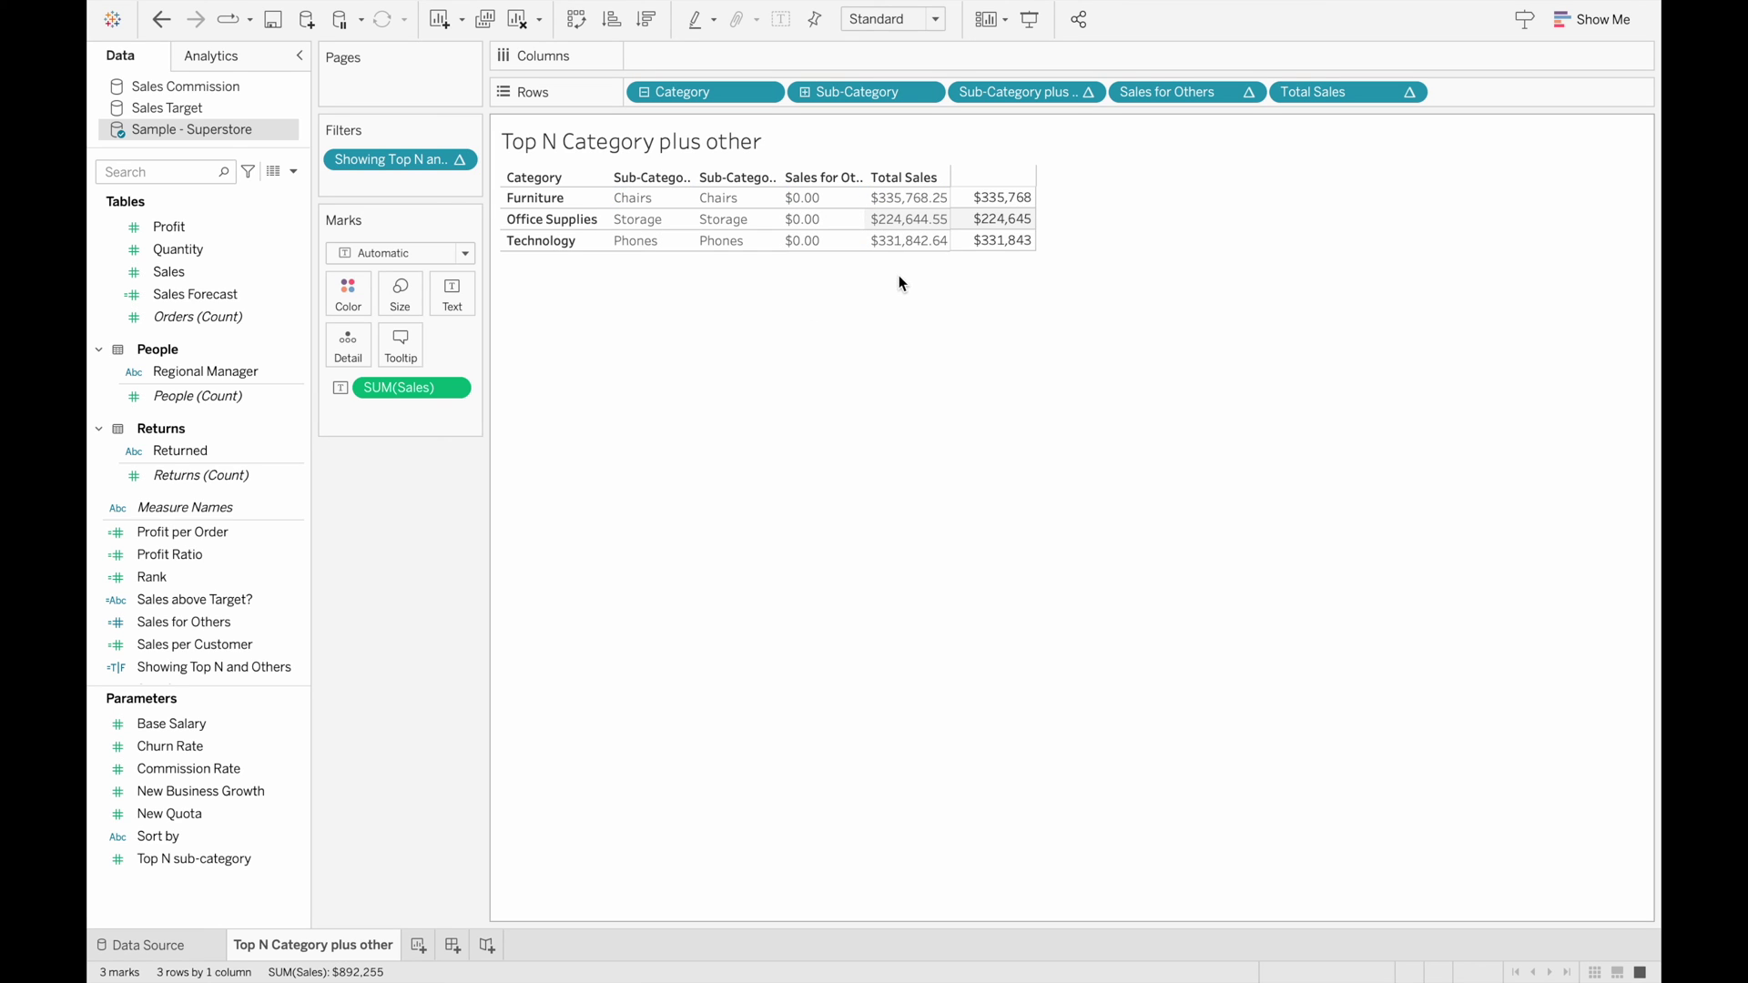
pyautogui.rightClick(430, 164)
pyautogui.moveTo(565, 258)
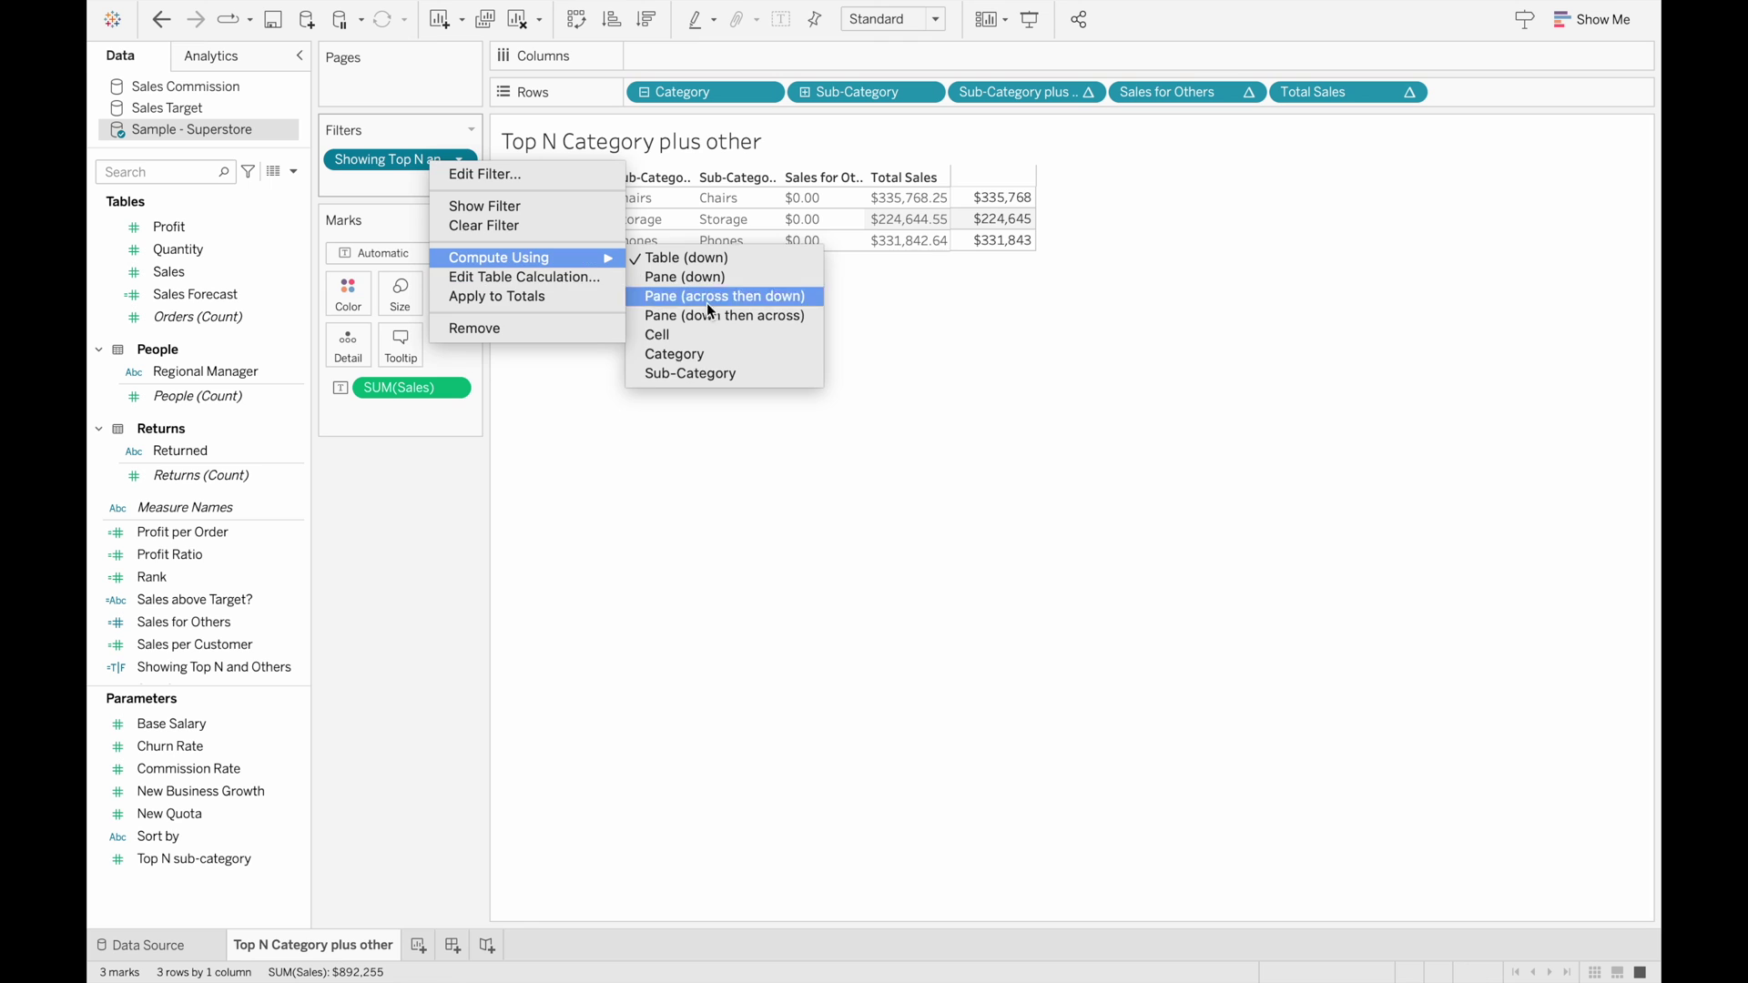
pyautogui.click(725, 375)
pyautogui.click(685, 320)
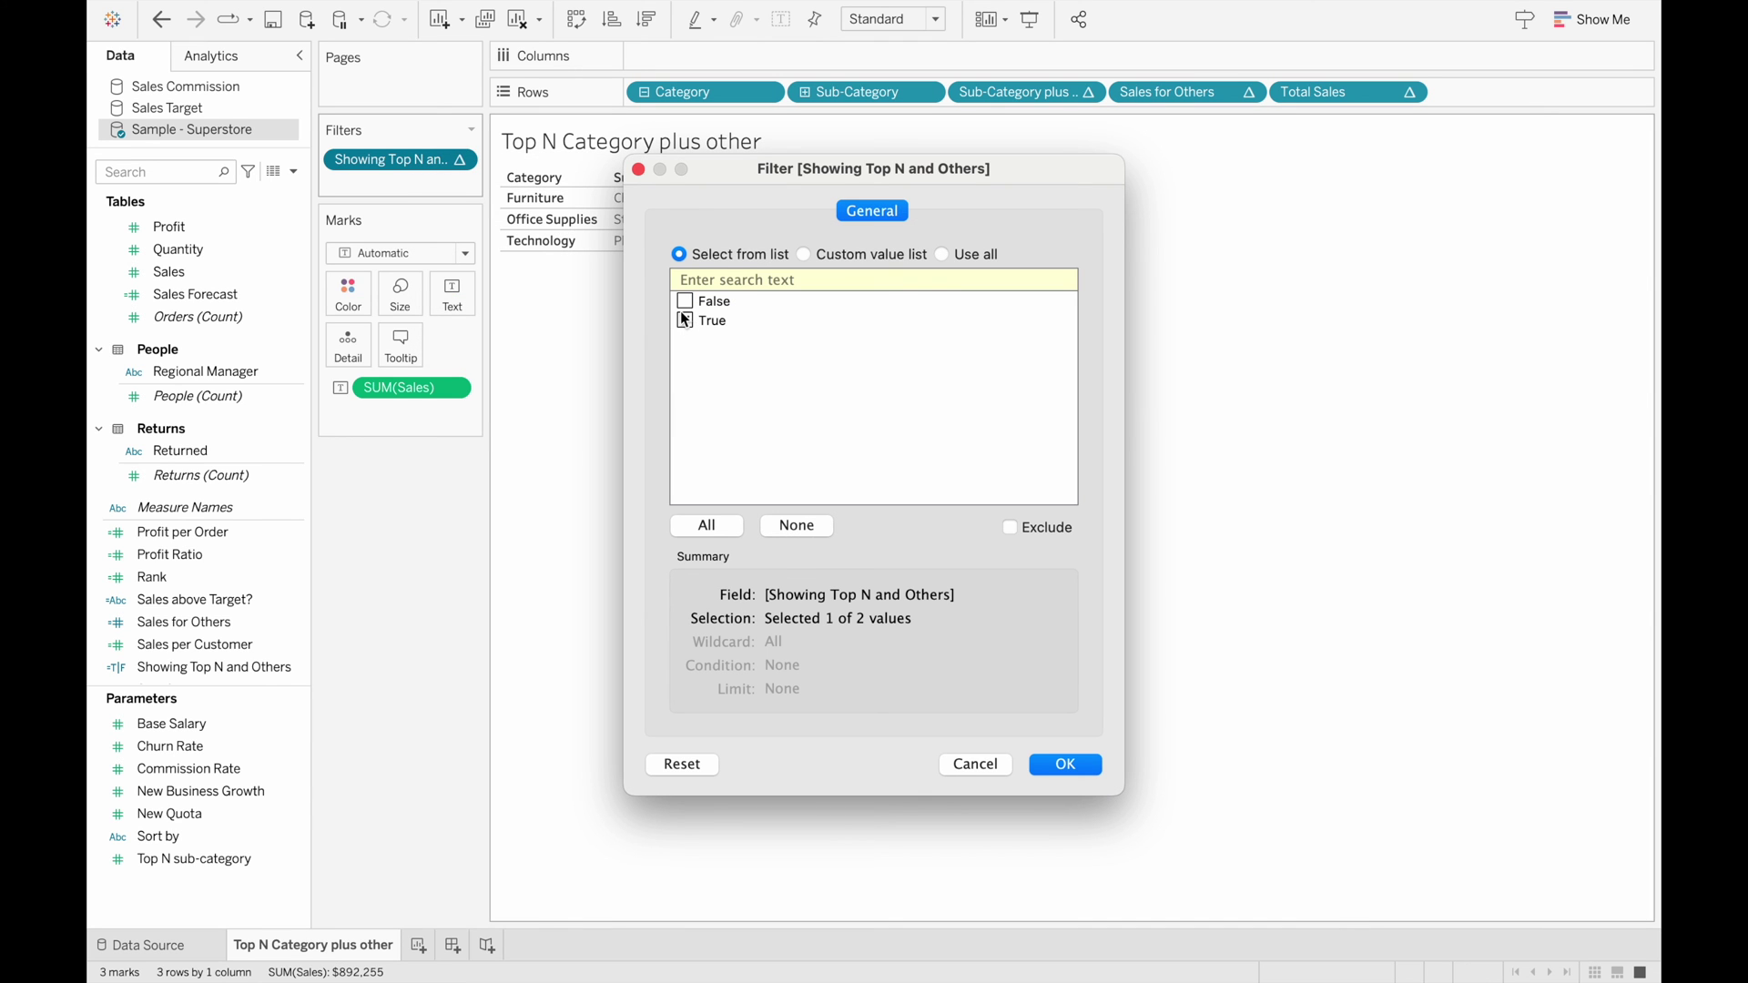
pyautogui.click(1091, 763)
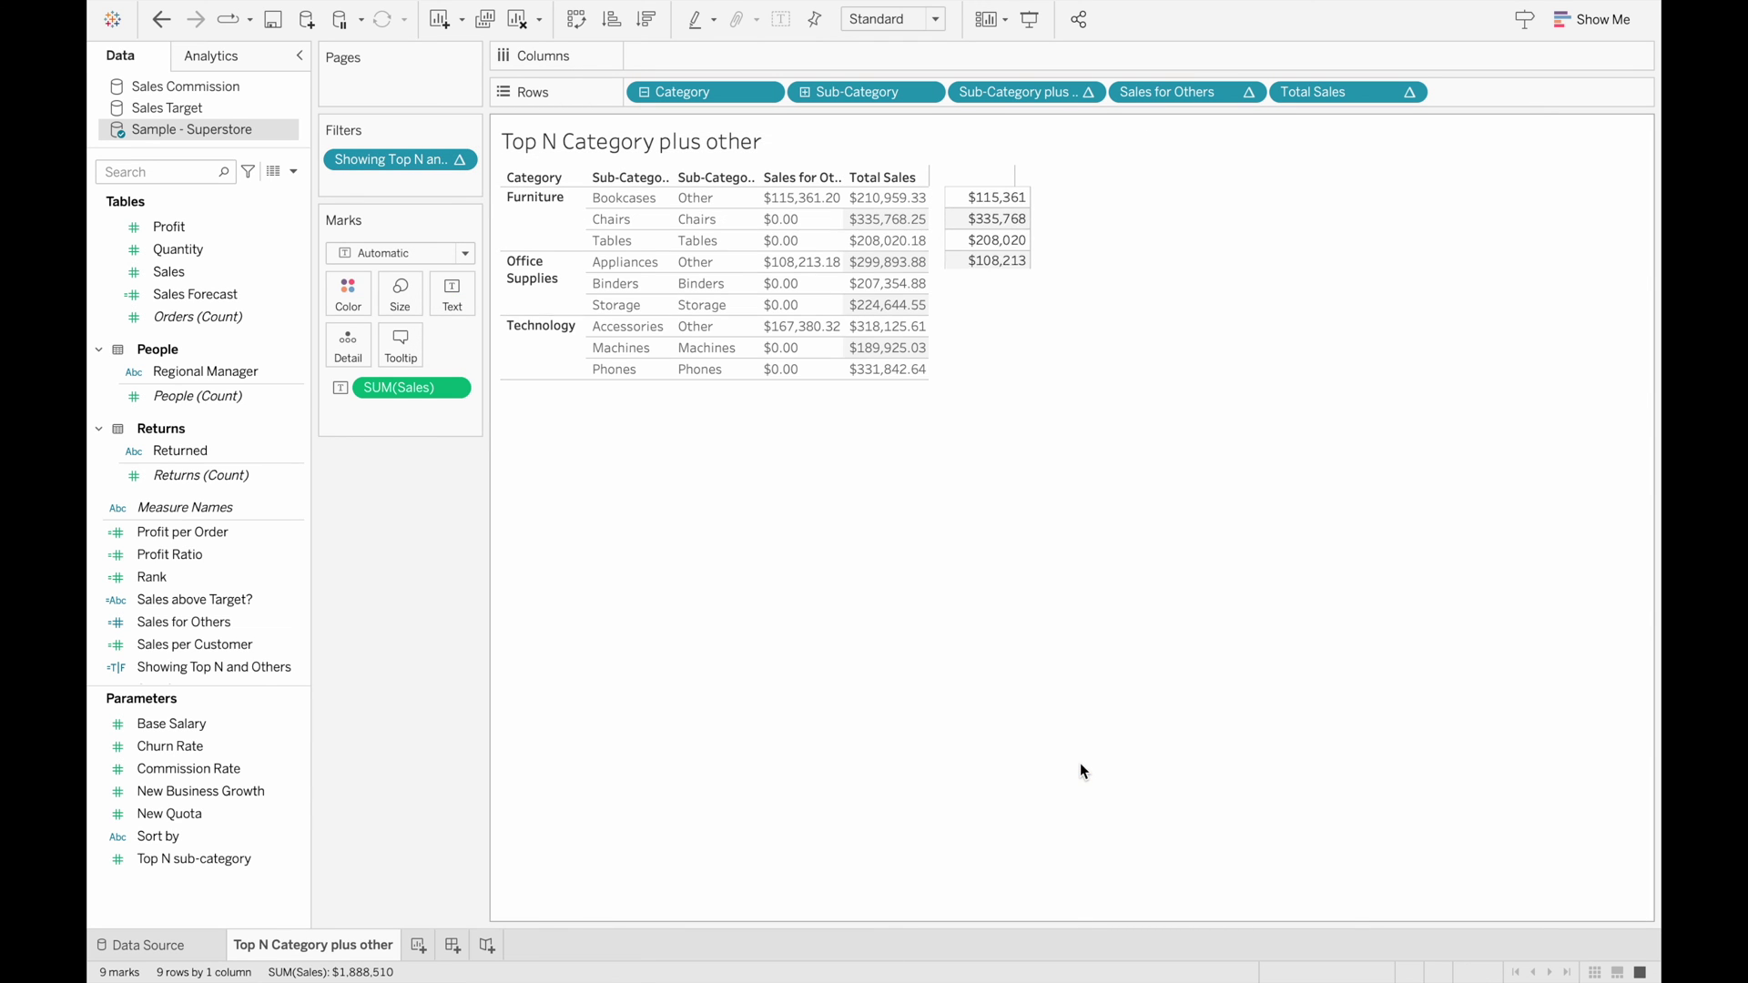
# - Sort the sub-categories in descending order by sales and remove Sales for Others from Rows
pyautogui.moveTo(984, 219)
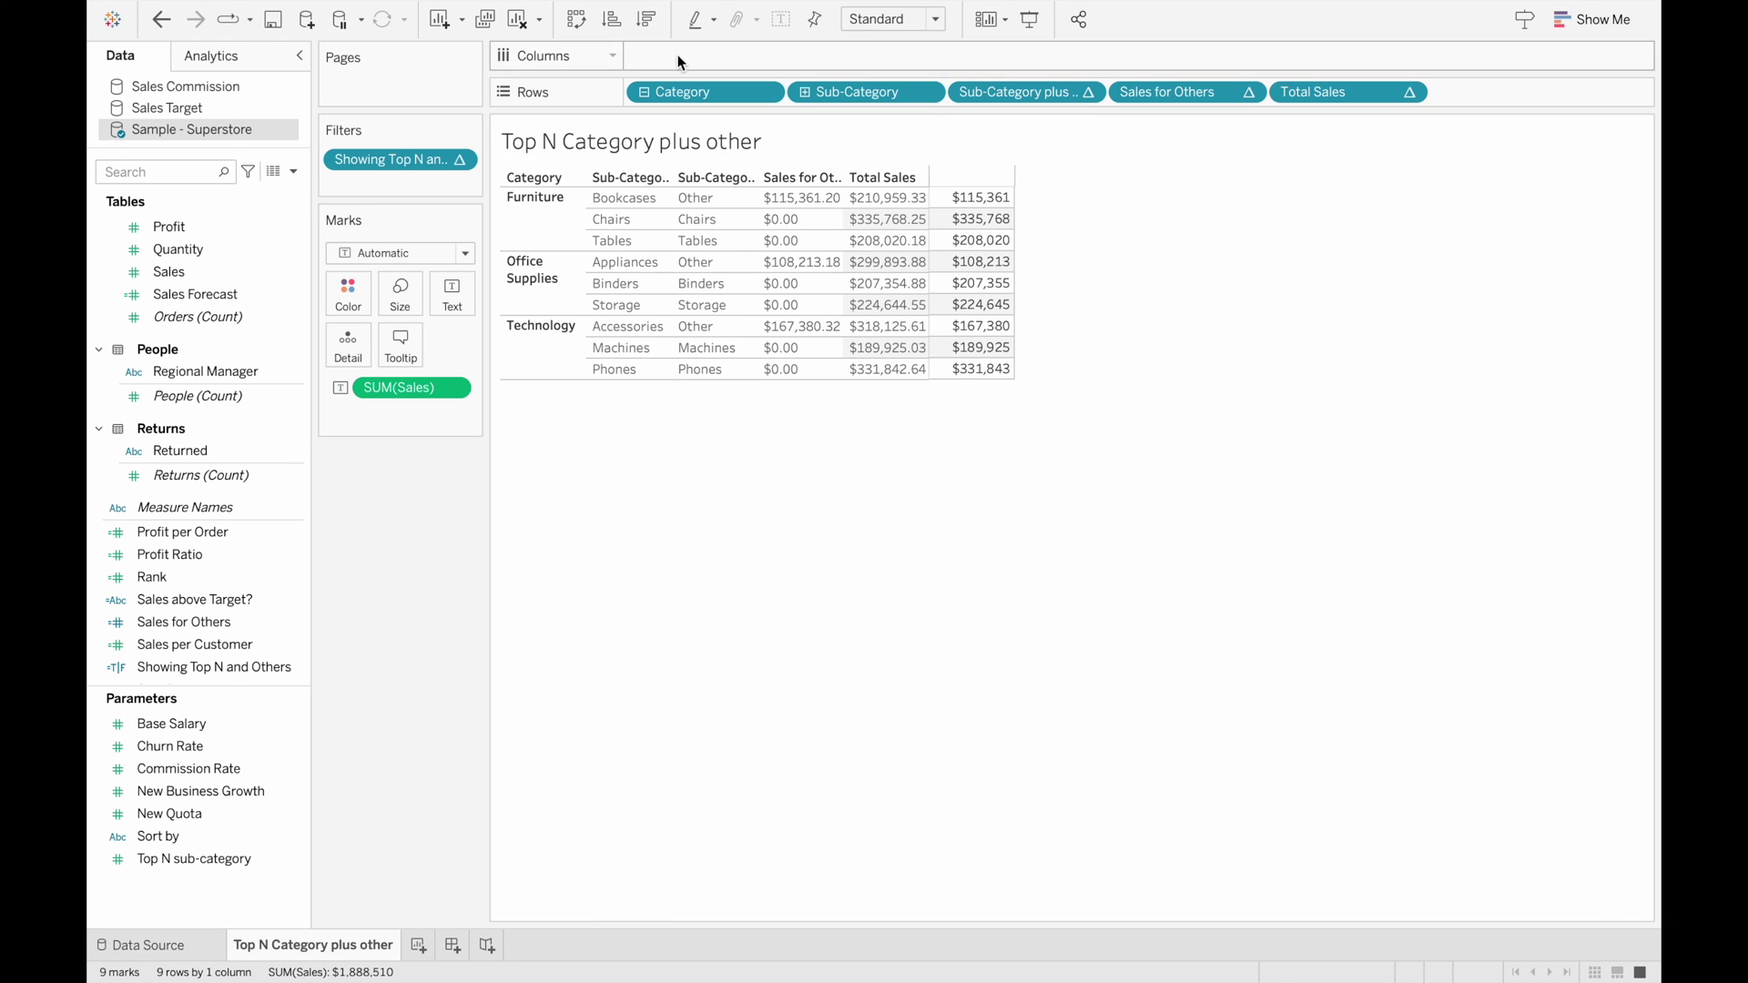
pyautogui.click(649, 20)
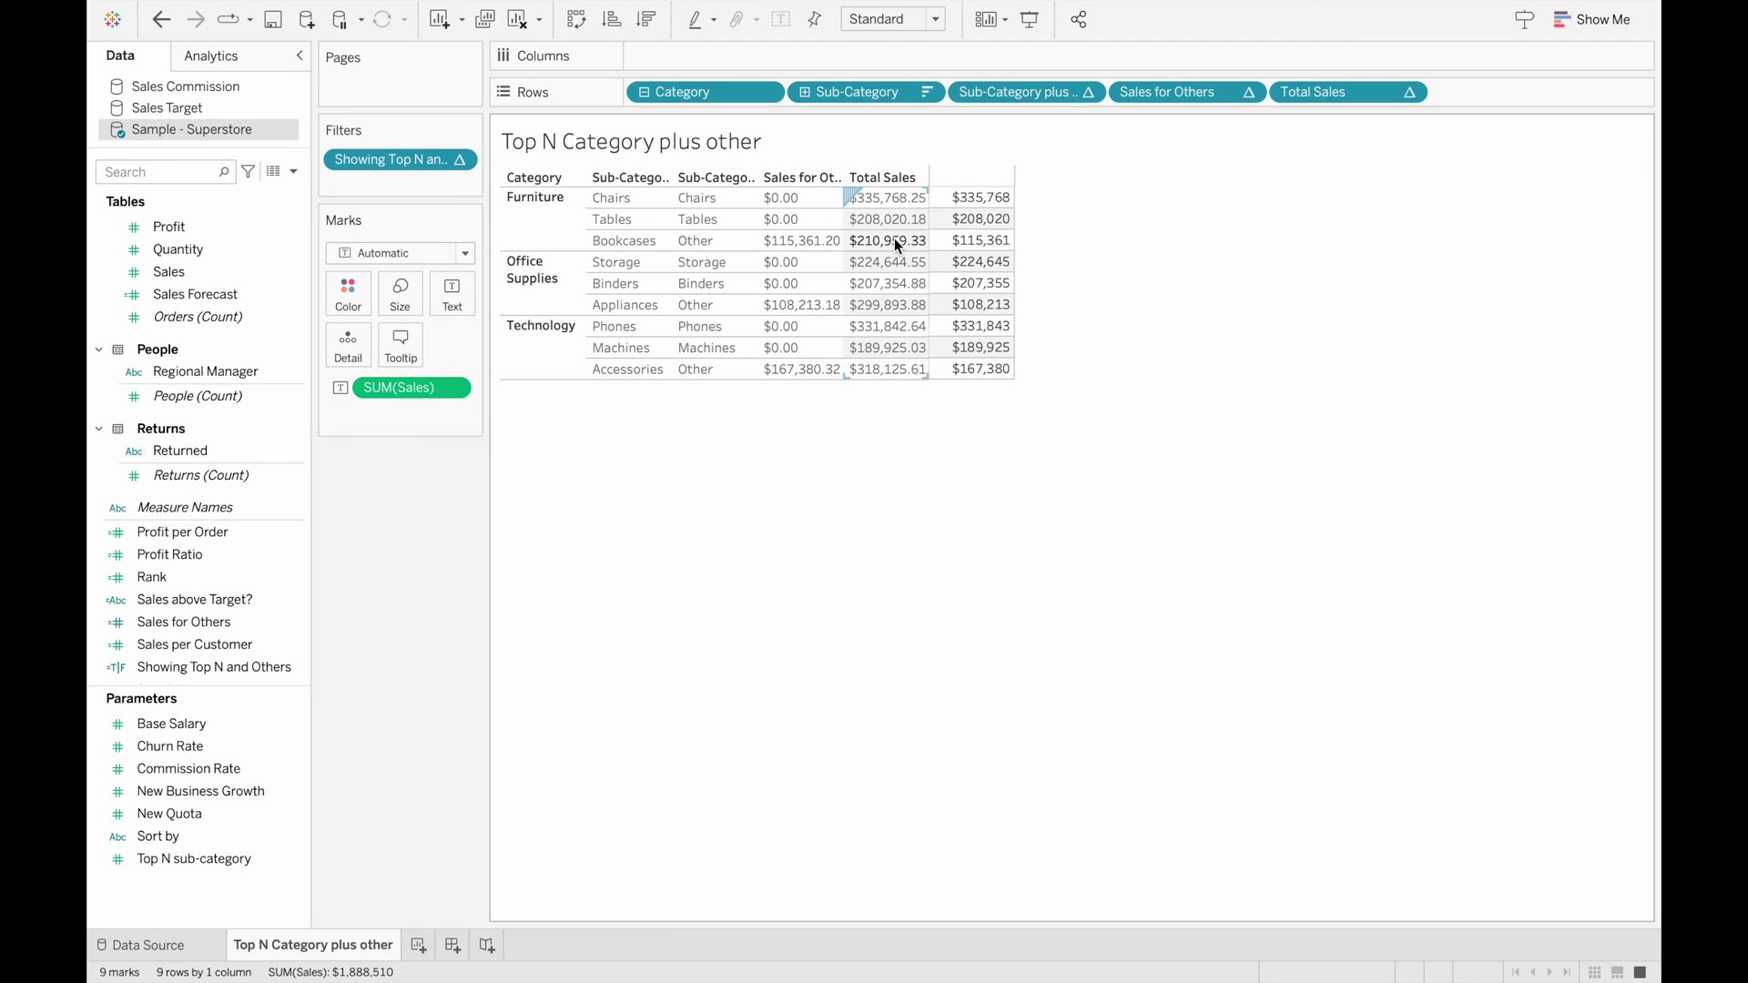
pyautogui.moveTo(1158, 91); pyautogui.dragTo(377, 561)
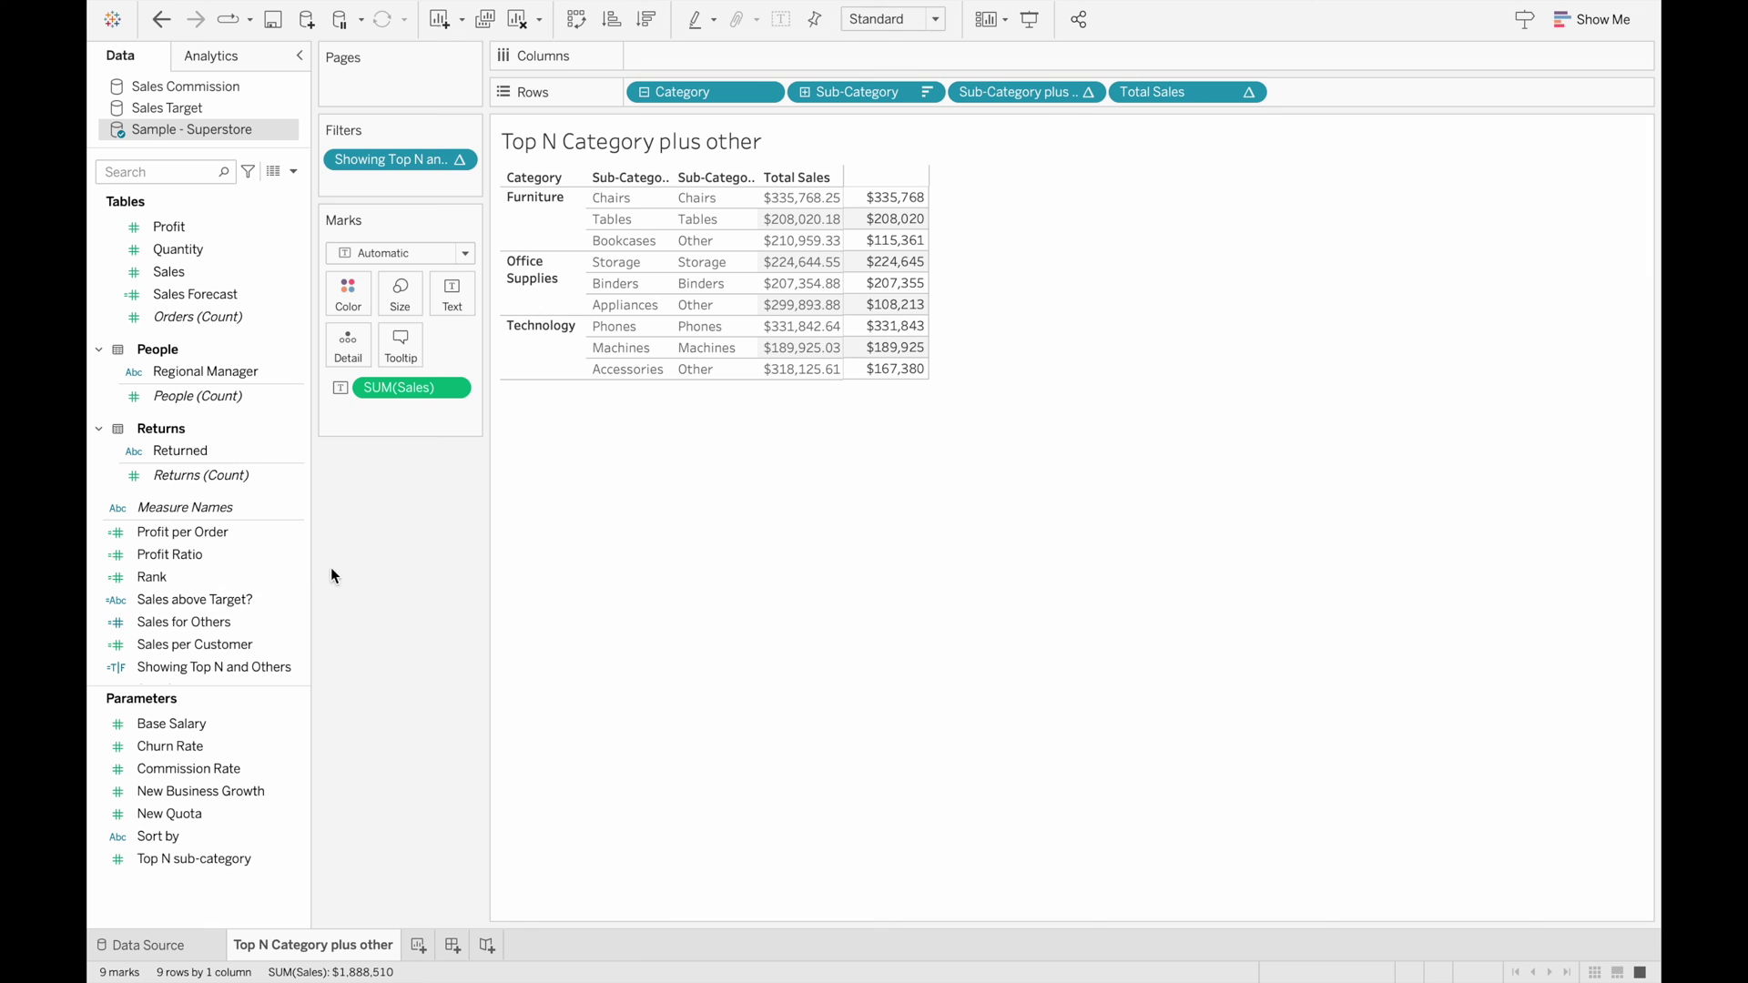
# - Review the formula of the Rank calculated field and close its editor
pyautogui.rightClick(238, 573)
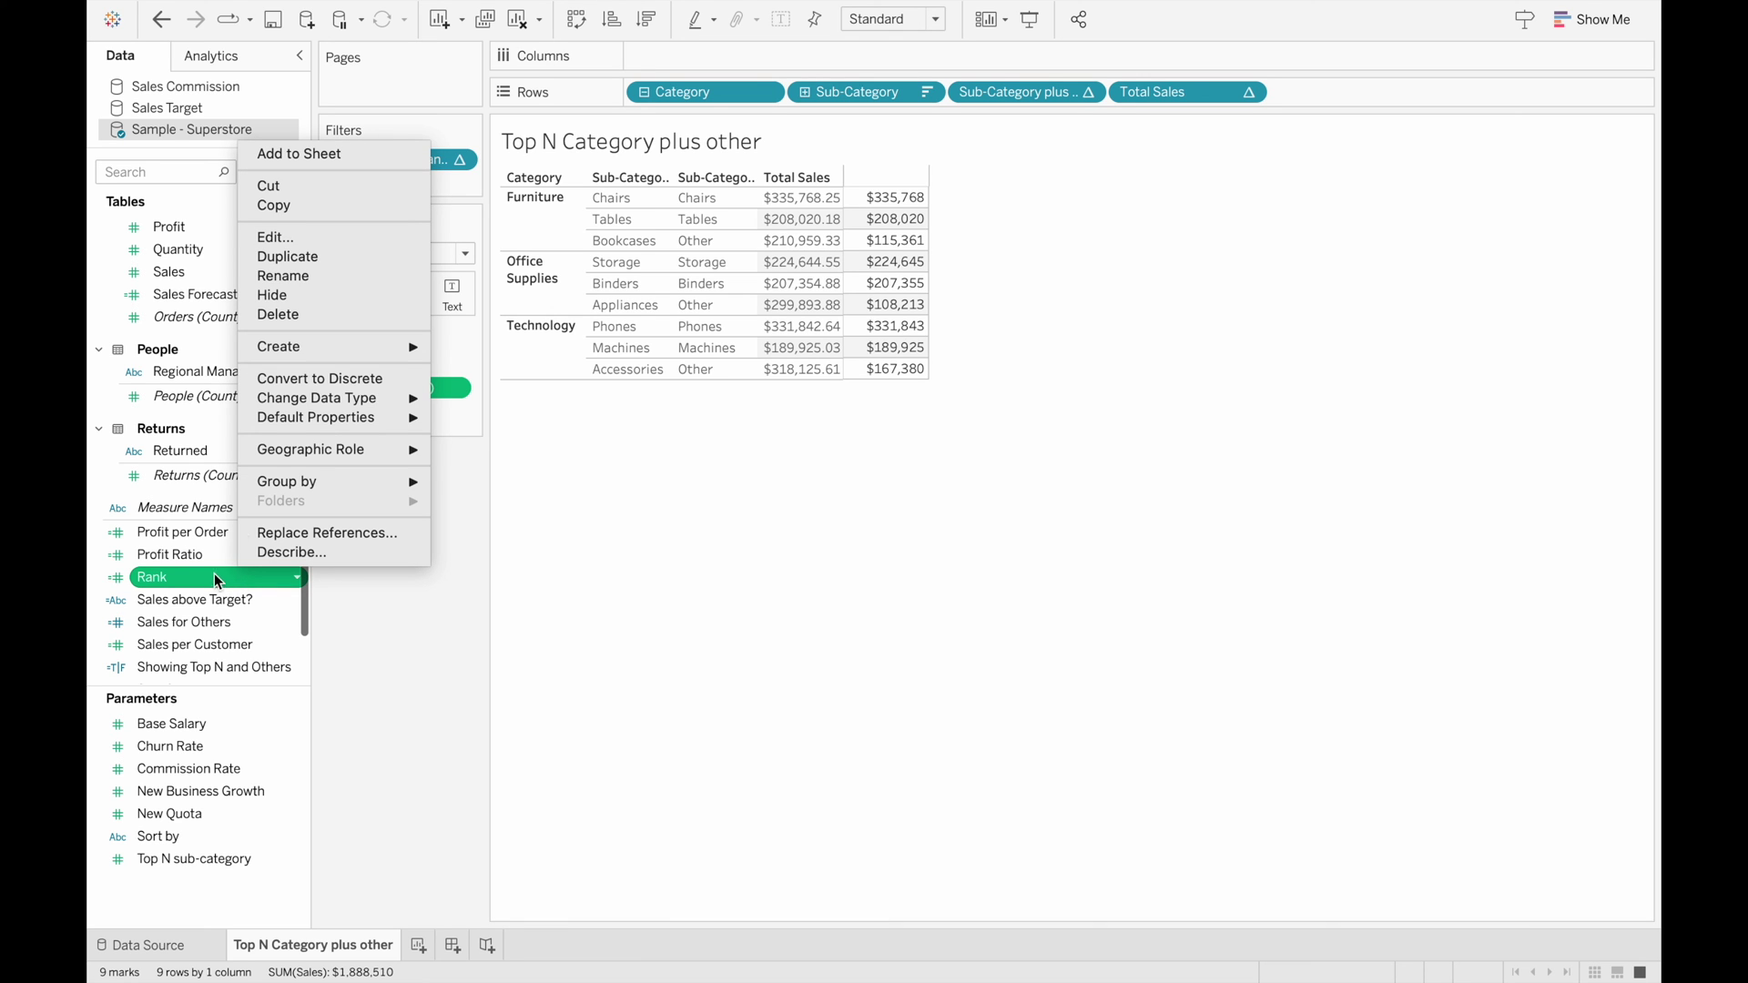
pyautogui.click(335, 237)
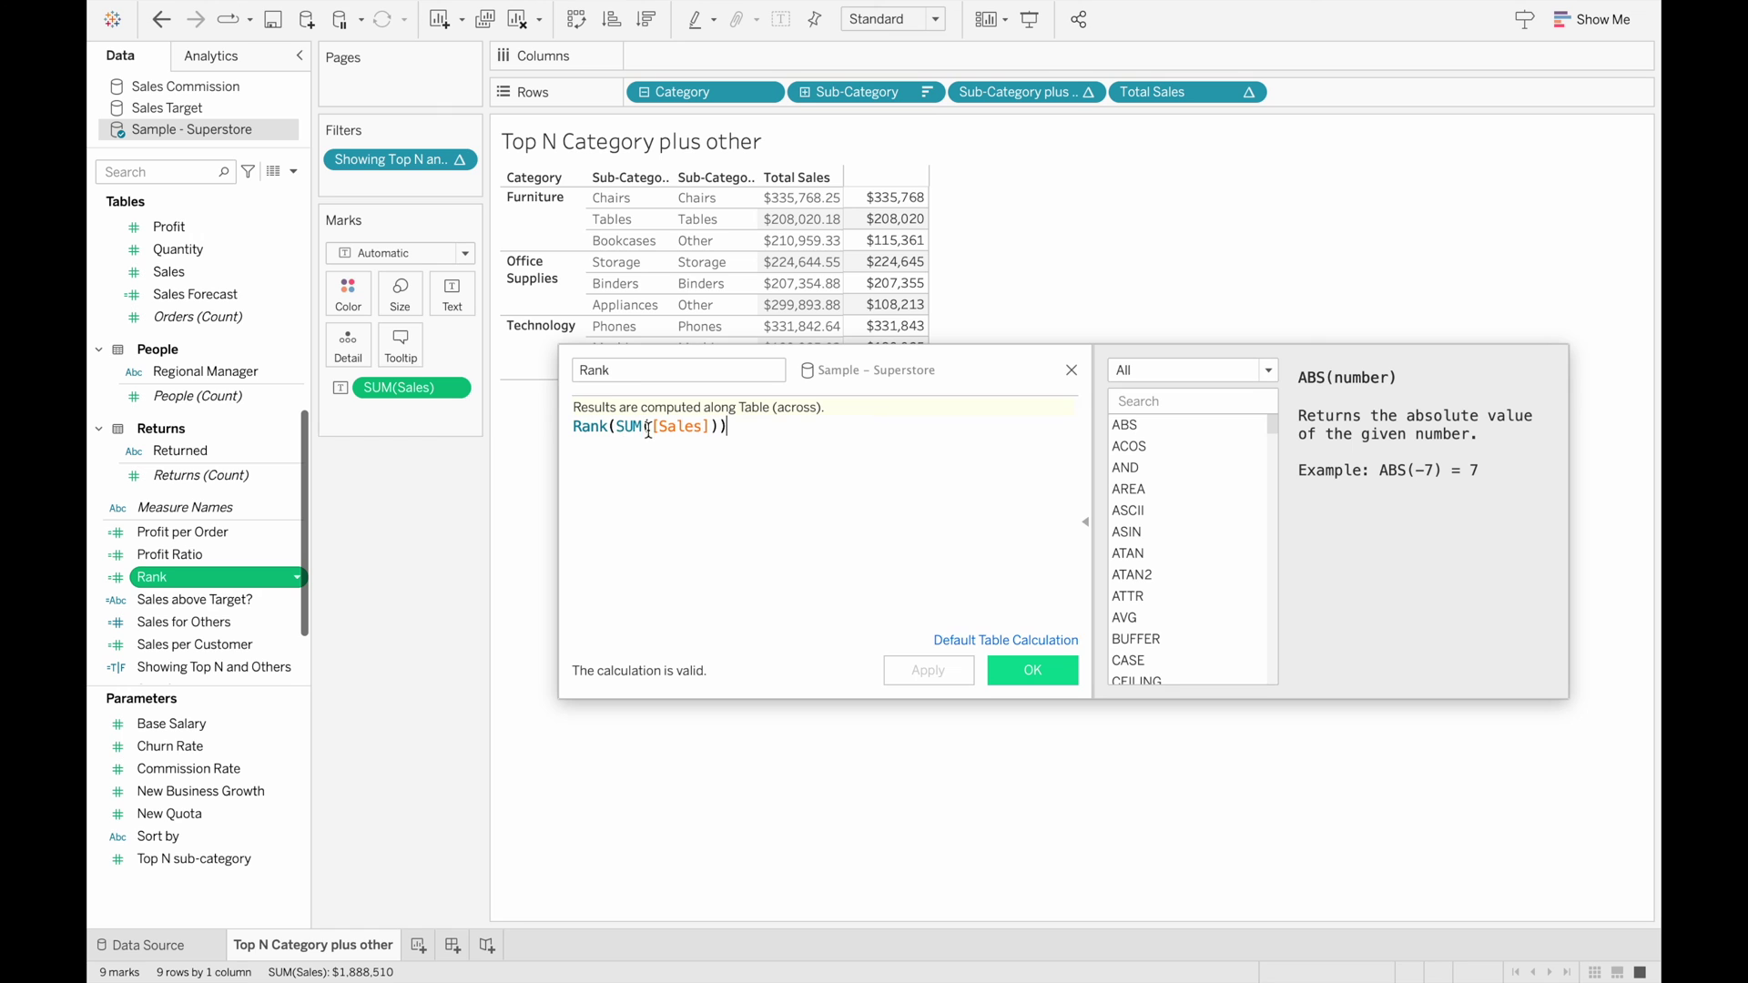
pyautogui.click(1033, 671)
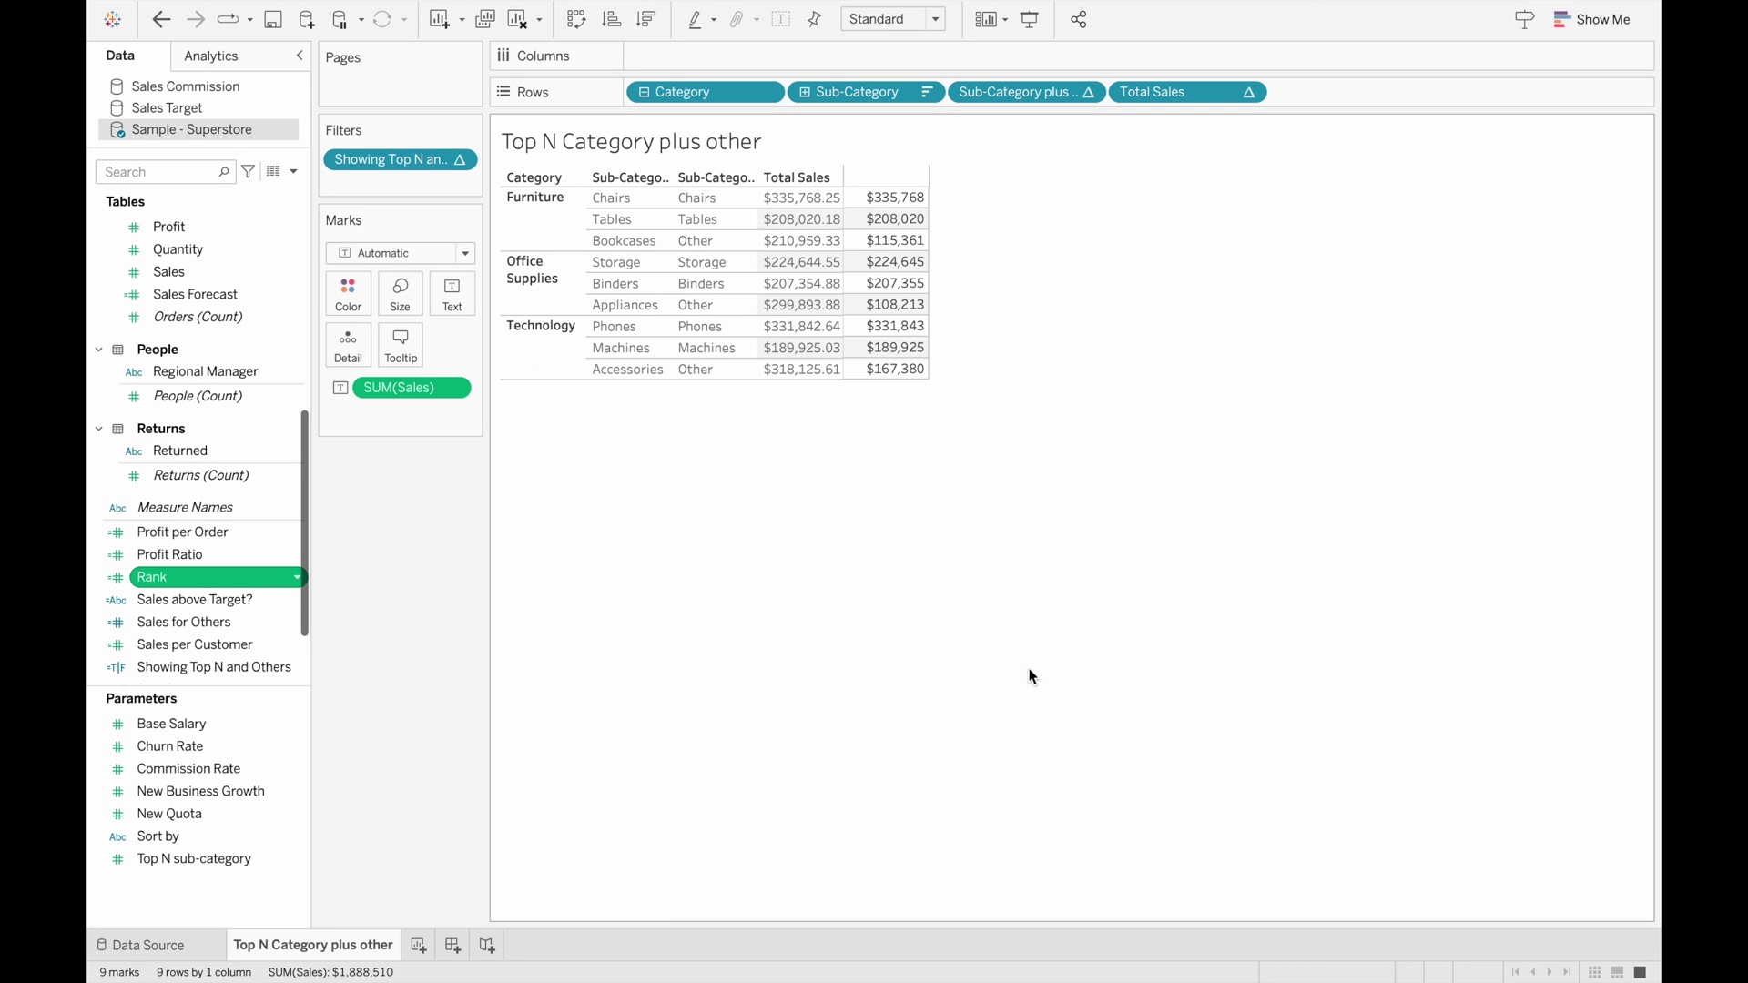
# - Add Rank to Rows as a discrete field and place it between Category and Sub-Category
pyautogui.moveTo(273, 579); pyautogui.dragTo(1296, 83)
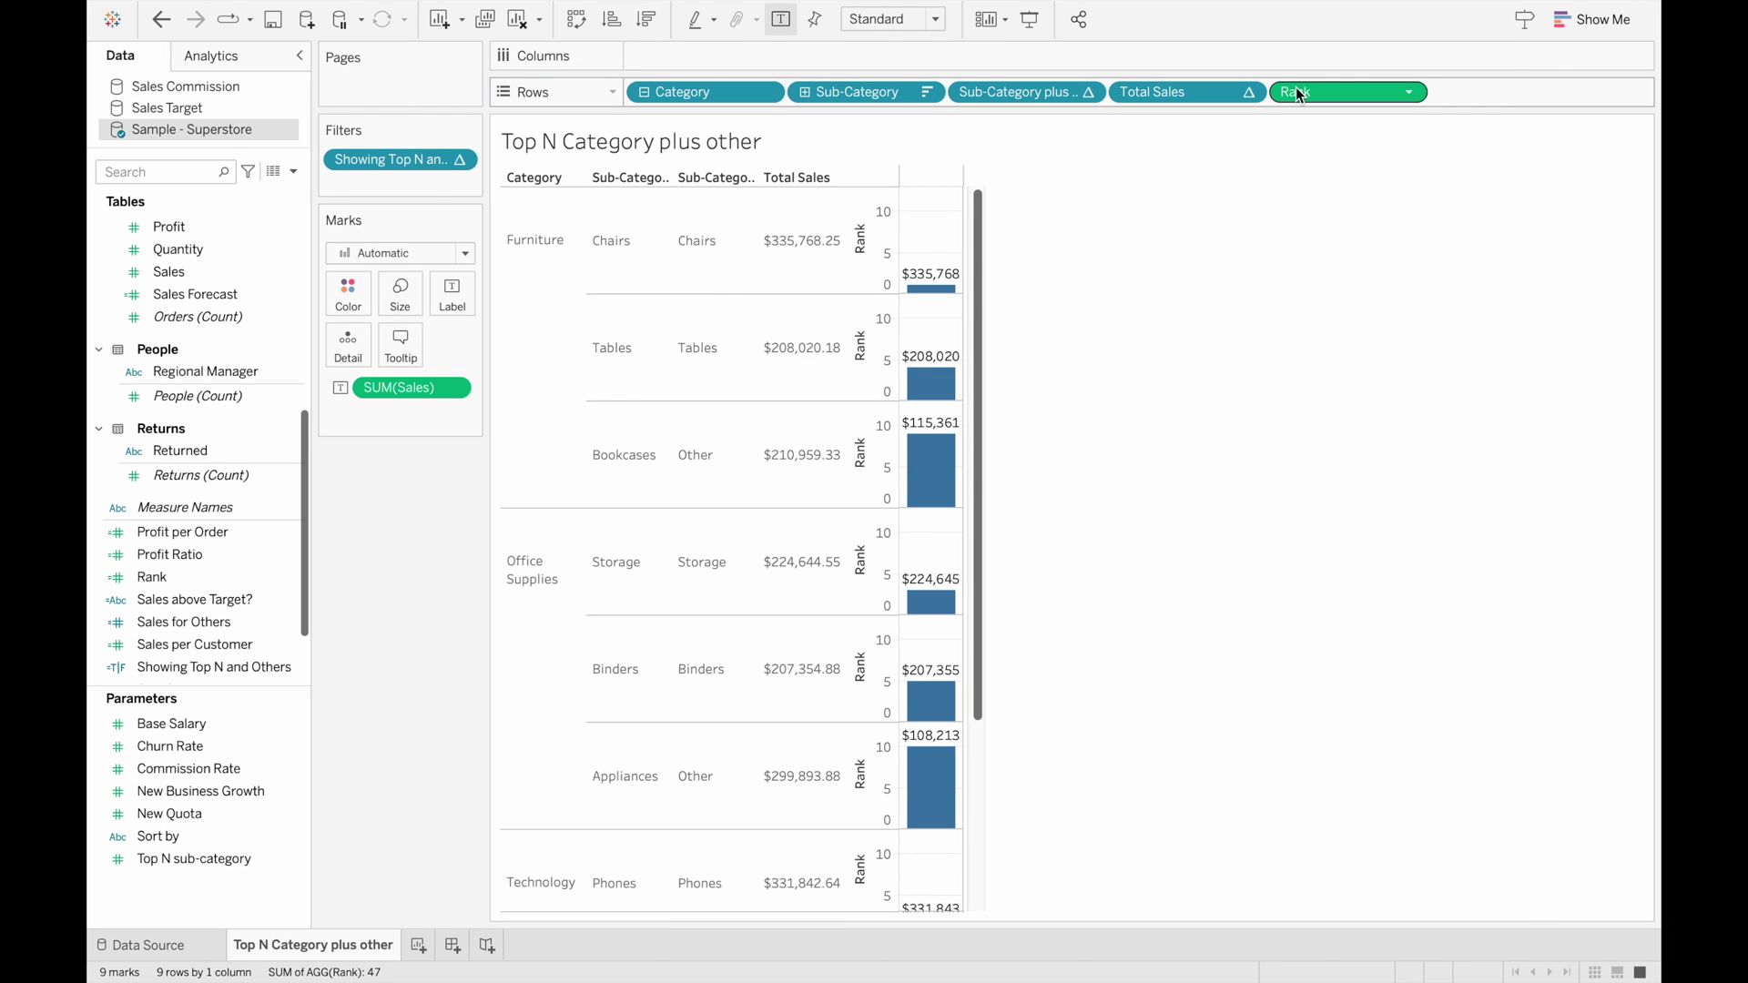
pyautogui.rightClick(1296, 85)
pyautogui.click(1338, 239)
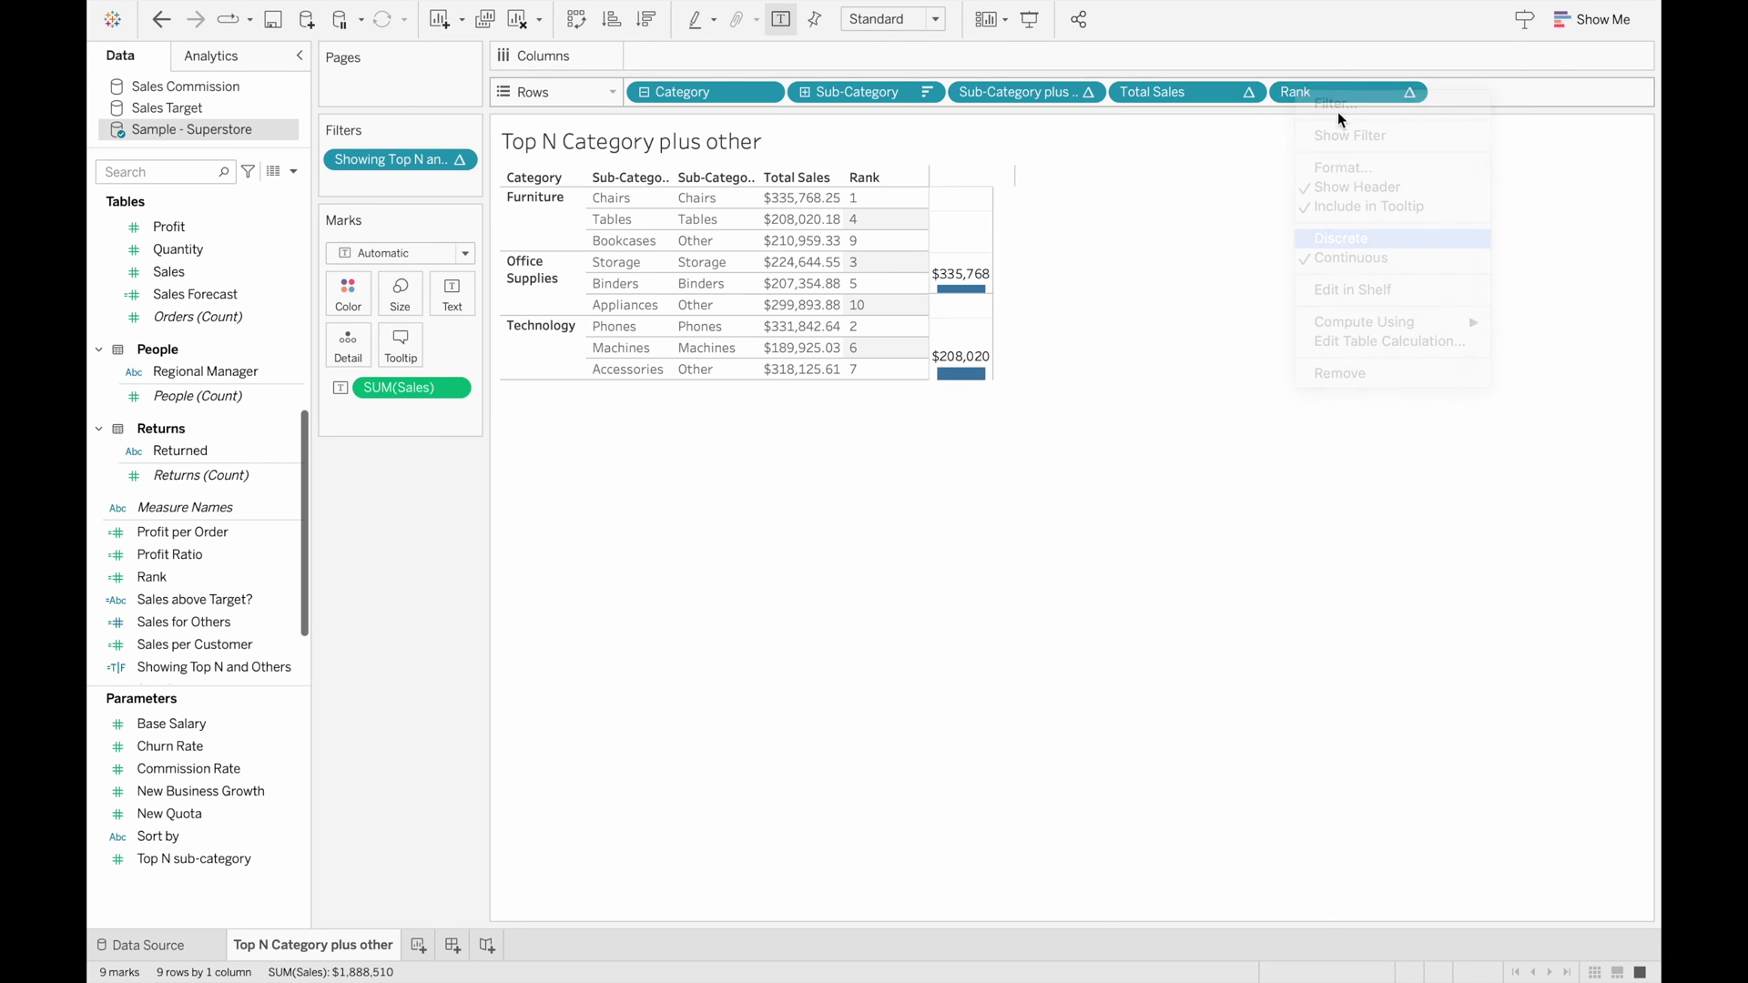
pyautogui.moveTo(1325, 95); pyautogui.dragTo(805, 91)
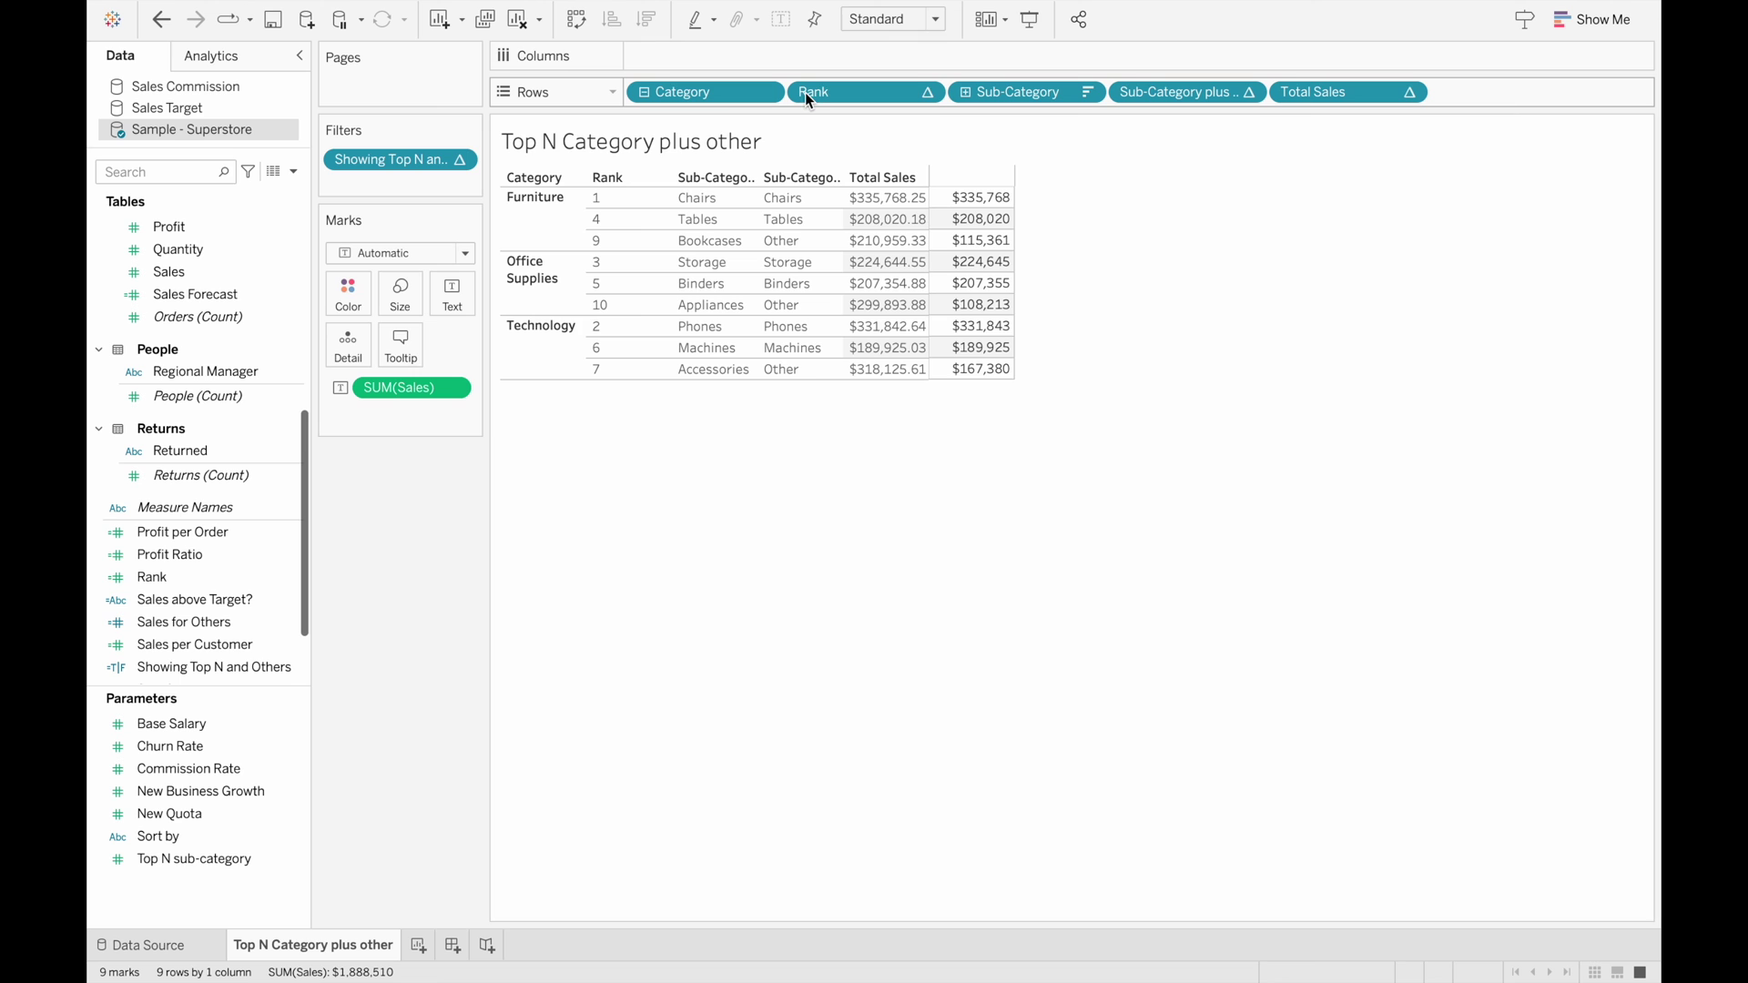
# - Compute the Rank table calculation using Sub-Category and remove SUM(Sales) from the Marks card
pyautogui.rightClick(837, 91)
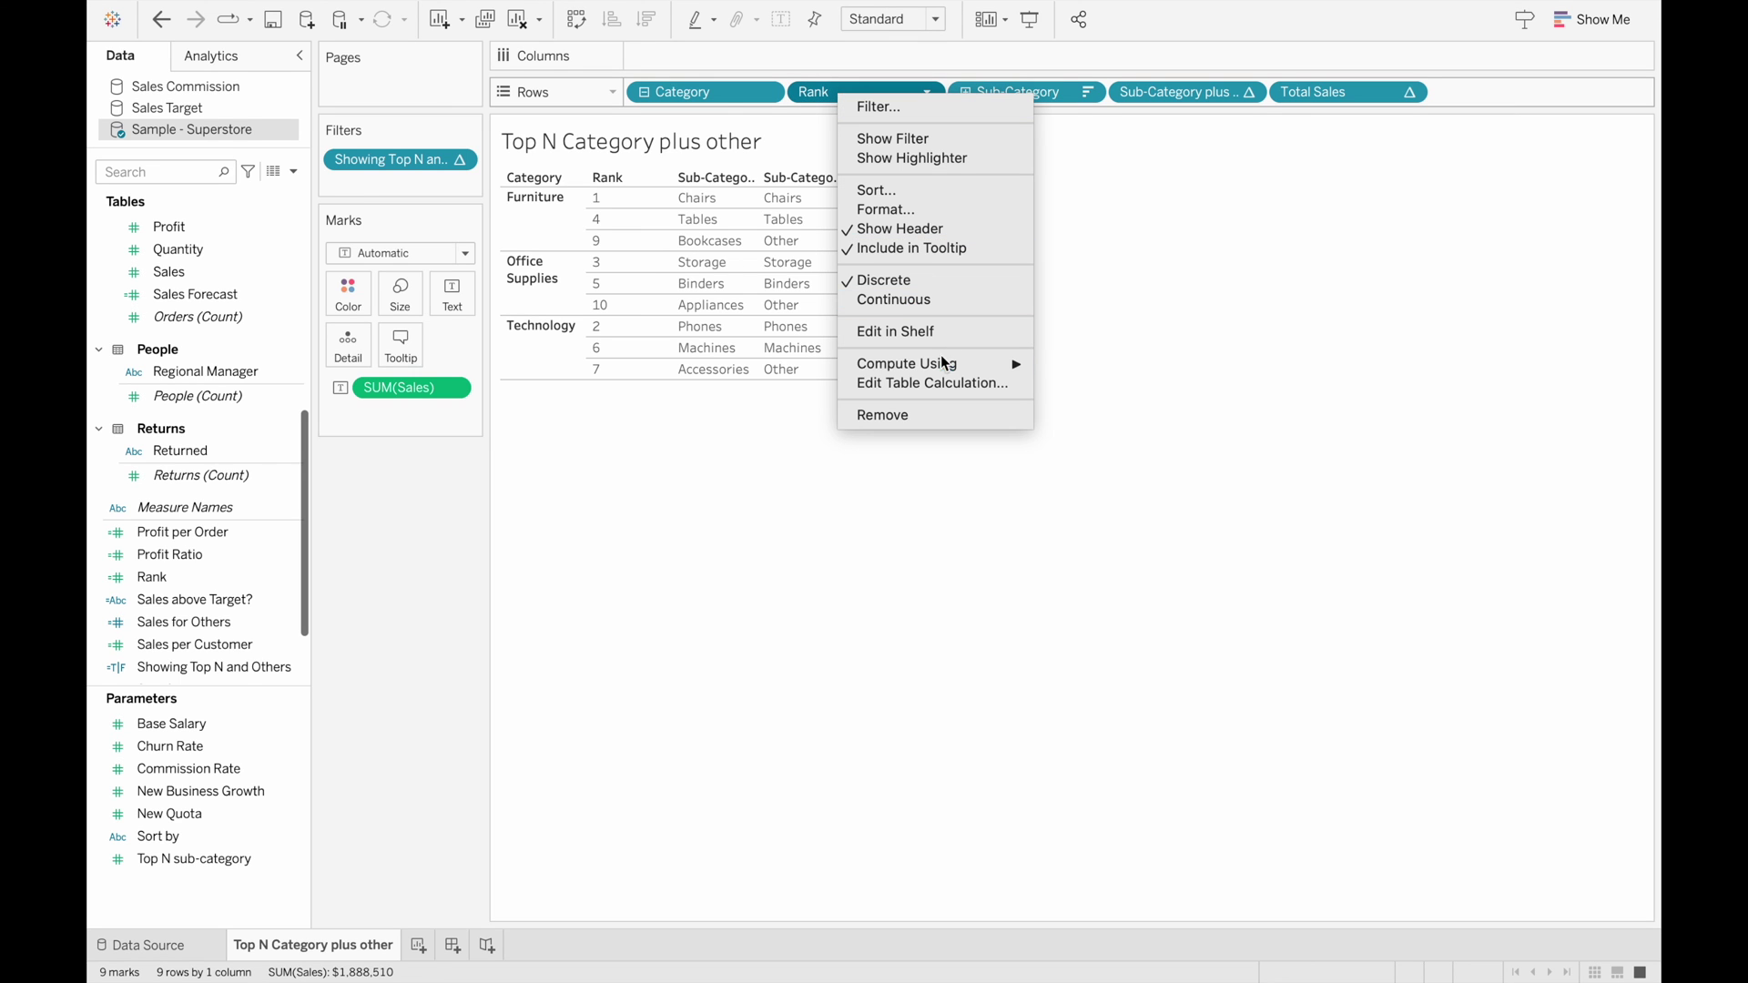
pyautogui.moveTo(944, 361)
pyautogui.click(1156, 478)
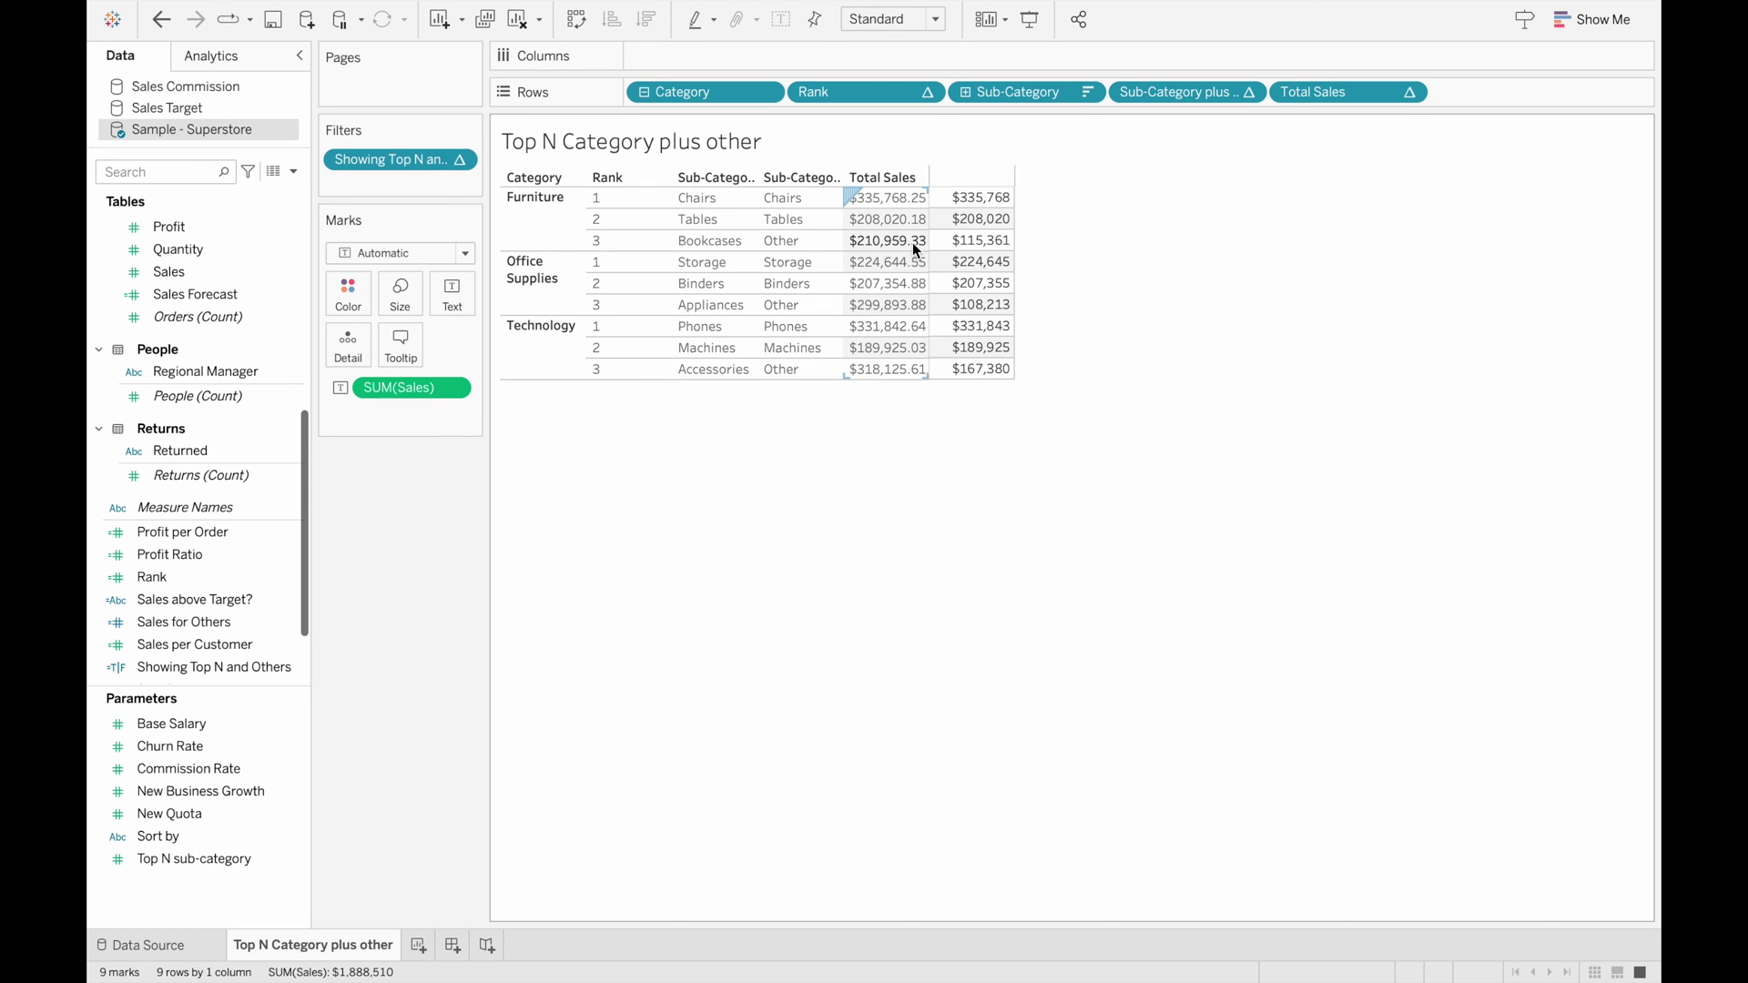
pyautogui.moveTo(434, 386); pyautogui.dragTo(423, 504)
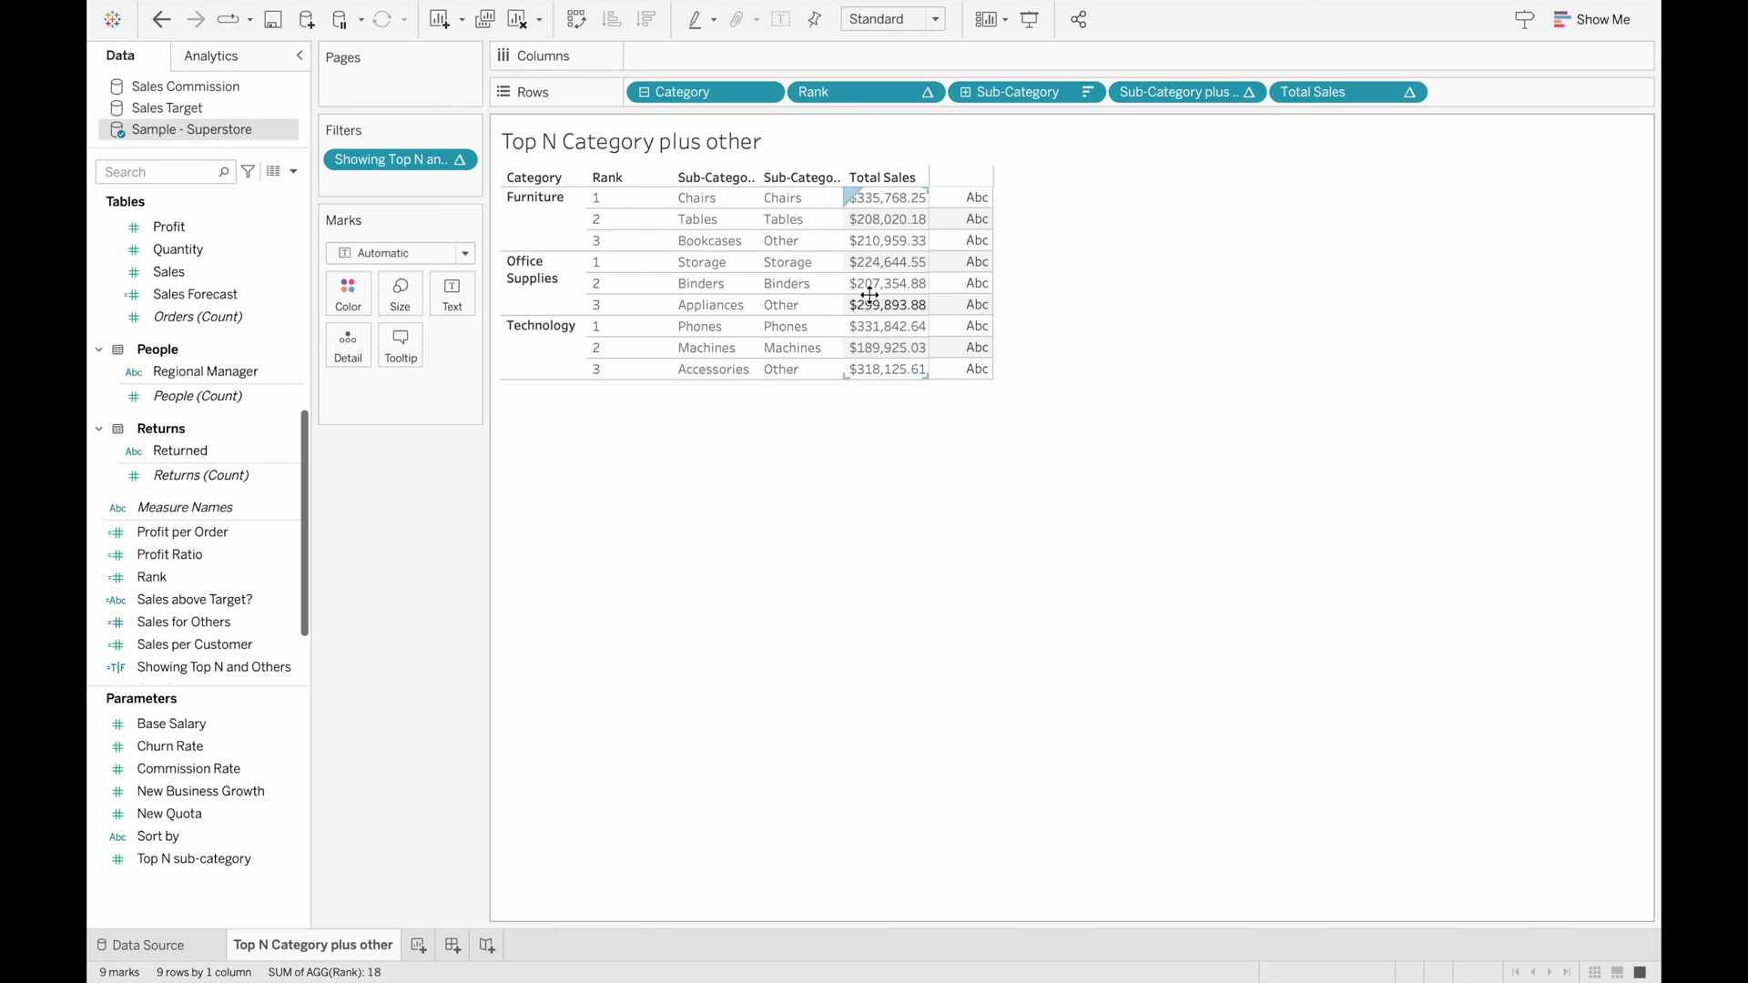